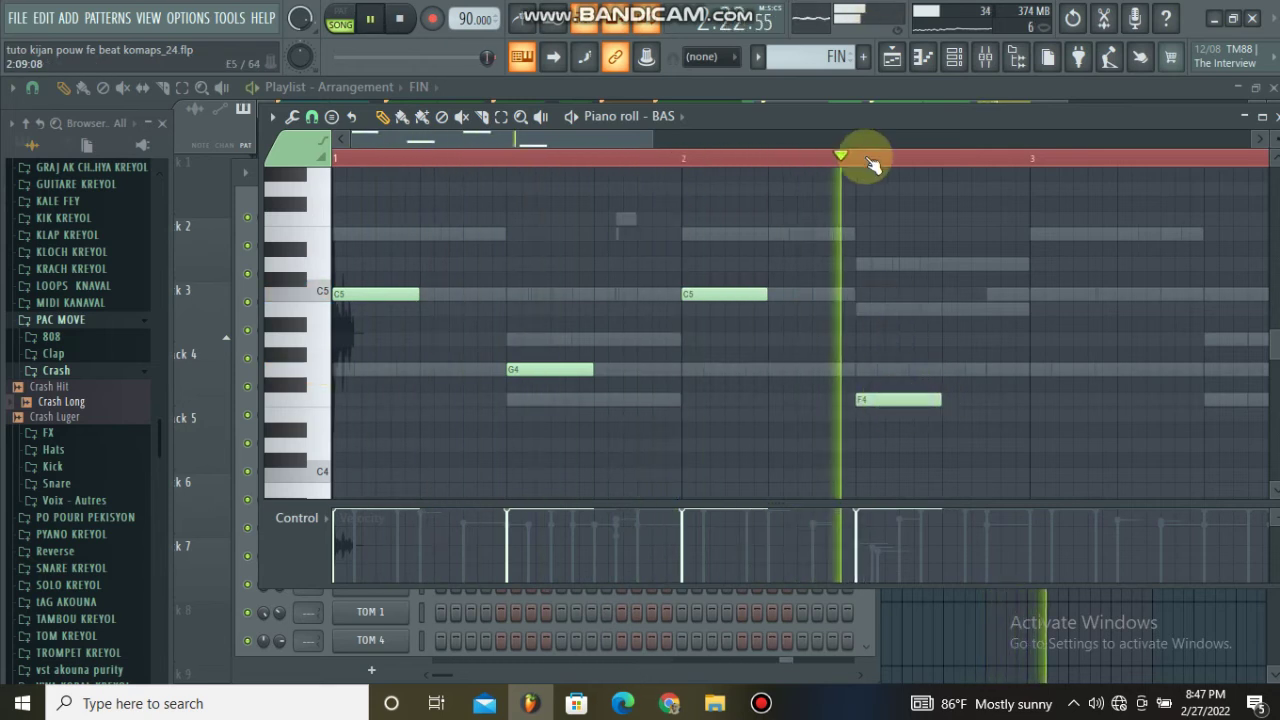
- Replace the F4 bass note in the second half of bar 2 with G4 and lower bar 1's G4 note to F4
{"action": "key", "text": "space"}
{"action": "left_click_drag", "start_coordinate": [863, 303], "coordinate": [858, 383]}
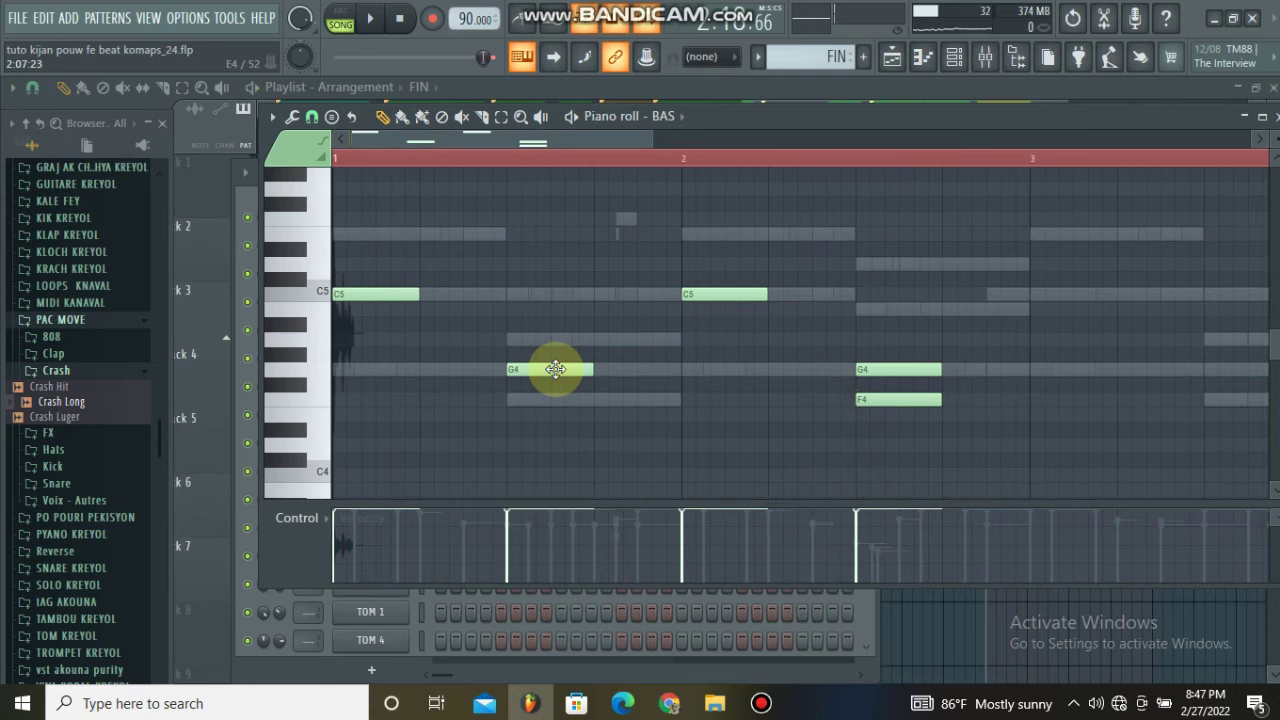
{"action": "left_click_drag", "start_coordinate": [551, 369], "coordinate": [543, 400]}
{"action": "key", "text": "space"}
{"action": "right_click", "coordinate": [912, 420]}
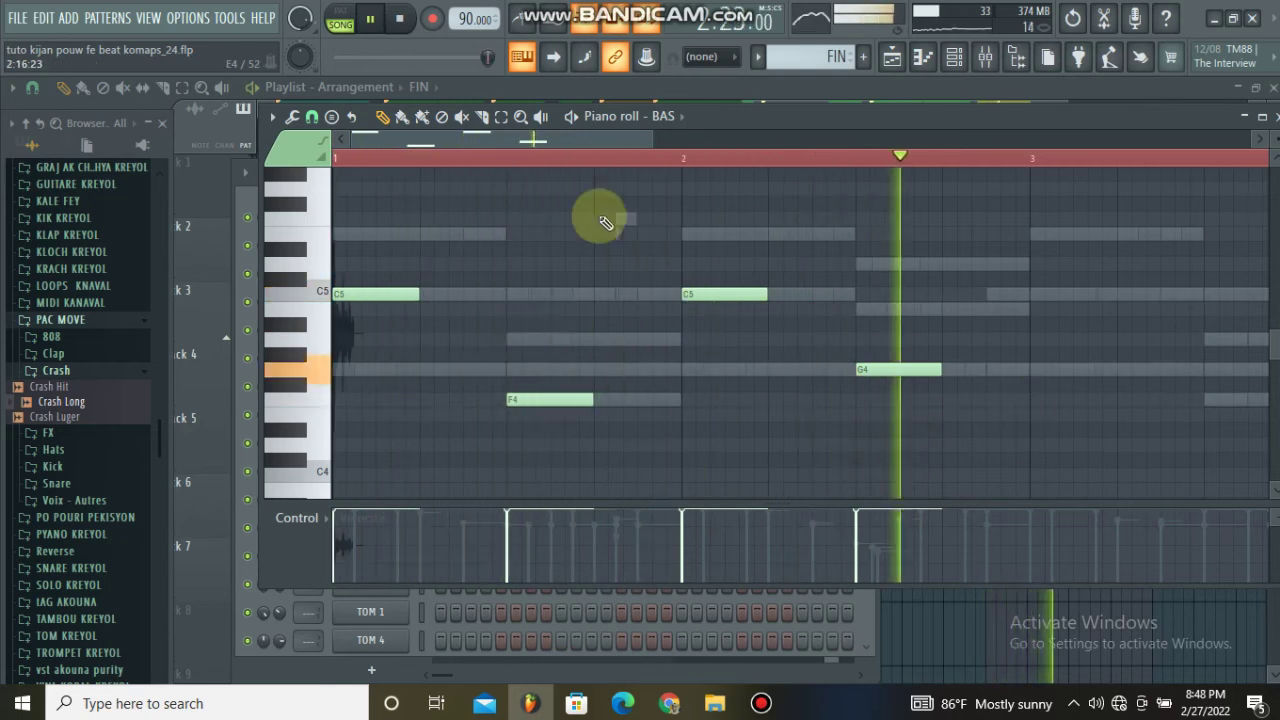
{"action": "key", "text": "space"}
{"action": "scroll", "coordinate": [829, 160], "scroll_direction": "down", "scroll_amount": 2}
{"action": "left_click", "coordinate": [760, 701]}
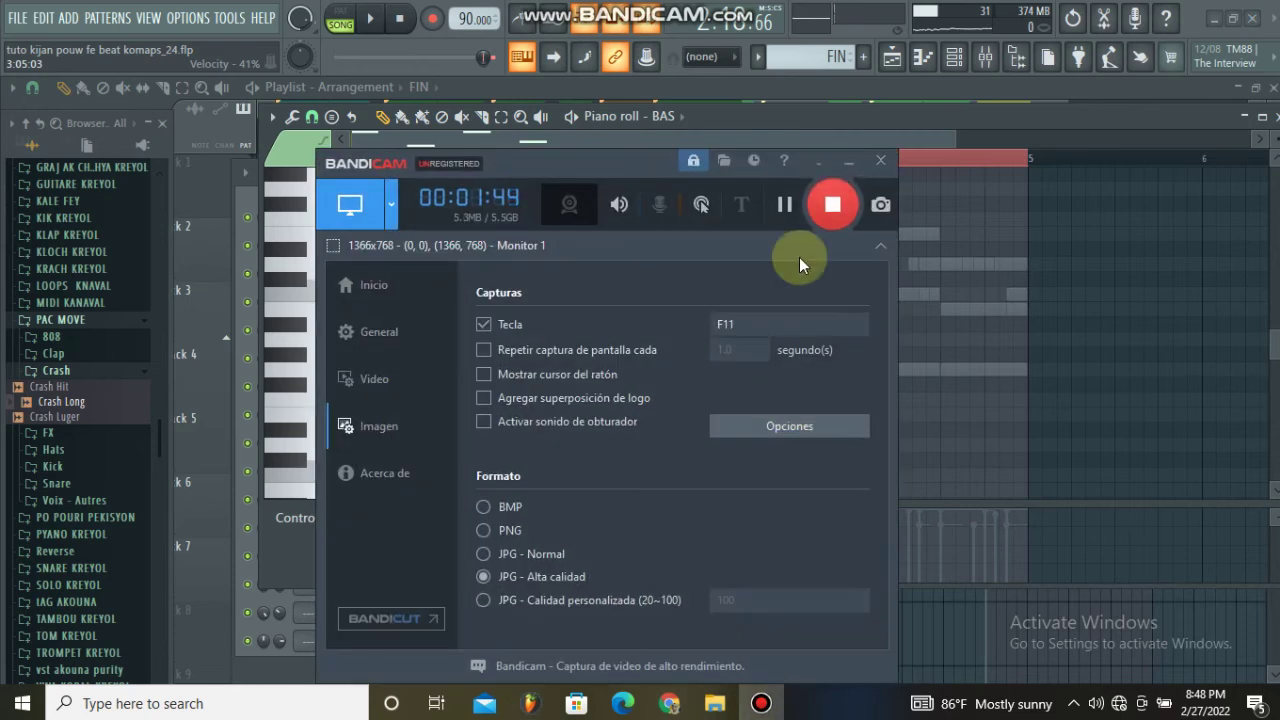
{"action": "left_click", "coordinate": [843, 163]}
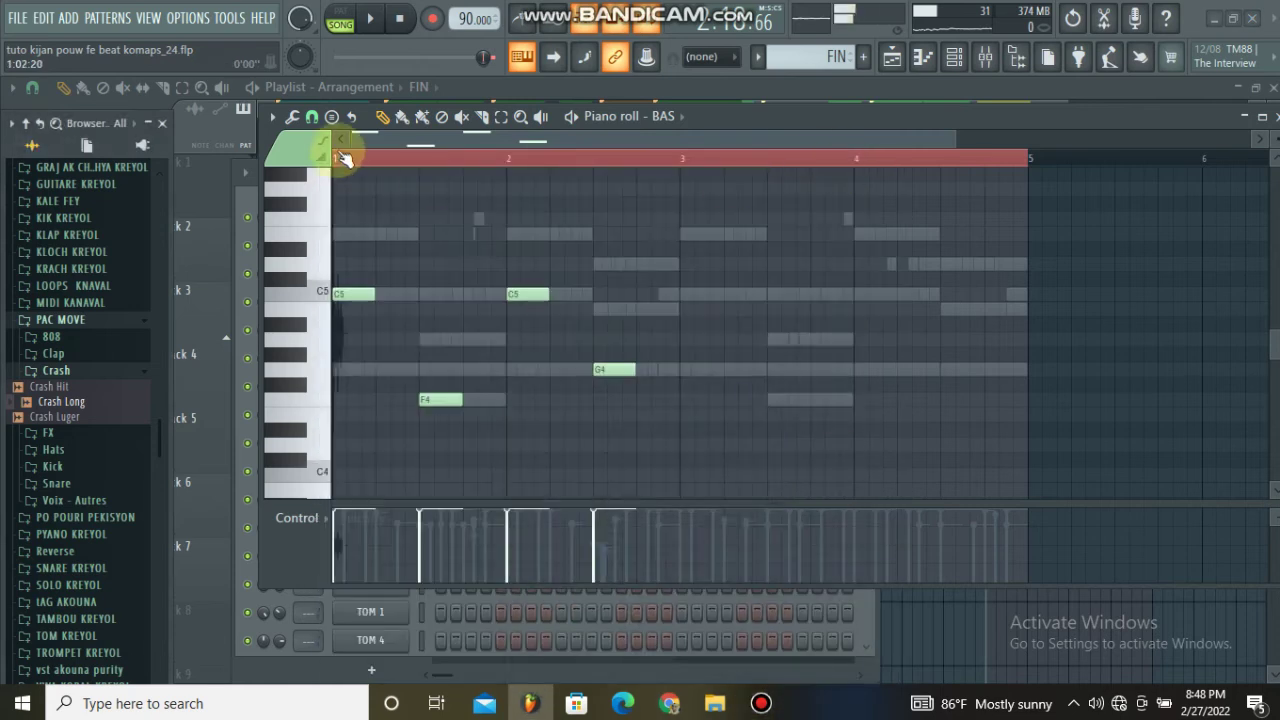
- Add an F6 note at 1:04:08 in bar 1 of the bass part and turn it into a slide note
{"action": "scroll", "coordinate": [392, 134], "scroll_direction": "up", "scroll_amount": 3}
{"action": "scroll", "coordinate": [510, 240], "scroll_direction": "up", "scroll_amount": 3}
{"action": "scroll", "coordinate": [425, 282], "scroll_direction": "up", "scroll_amount": 2}
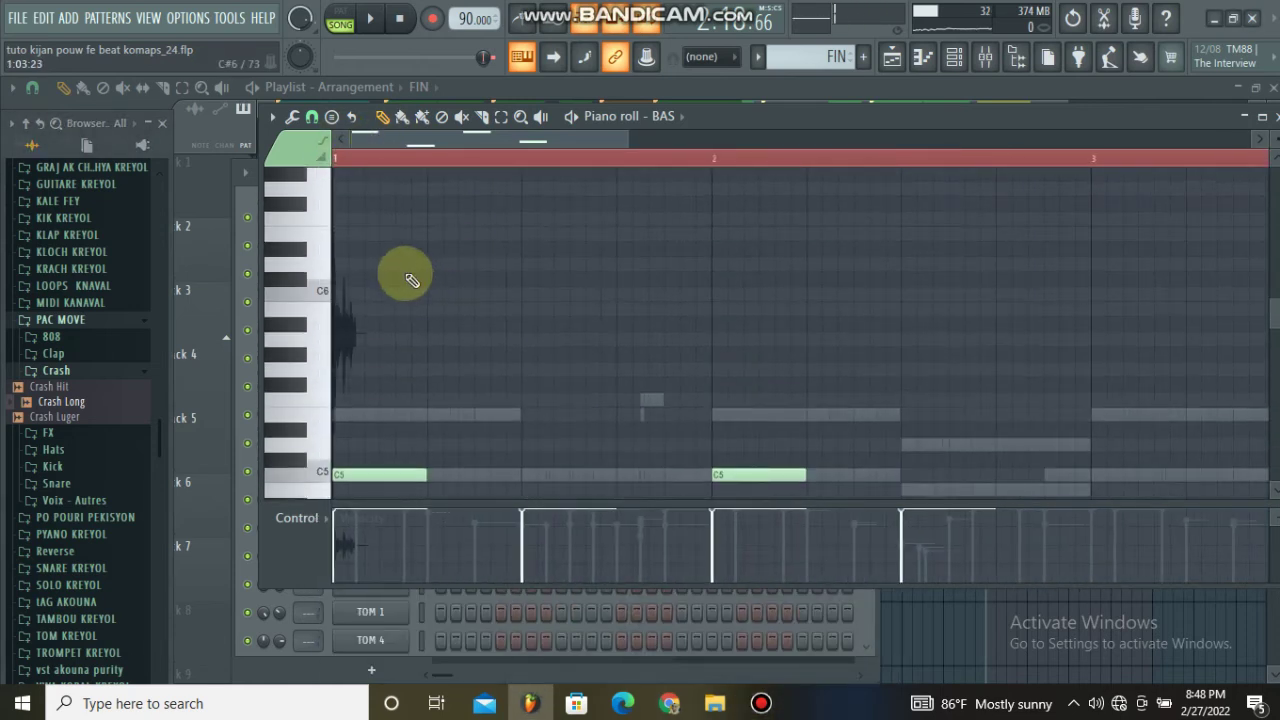
{"action": "scroll", "coordinate": [410, 270], "scroll_direction": "down", "scroll_amount": 2}
{"action": "scroll", "coordinate": [386, 251], "scroll_direction": "up", "scroll_amount": 3}
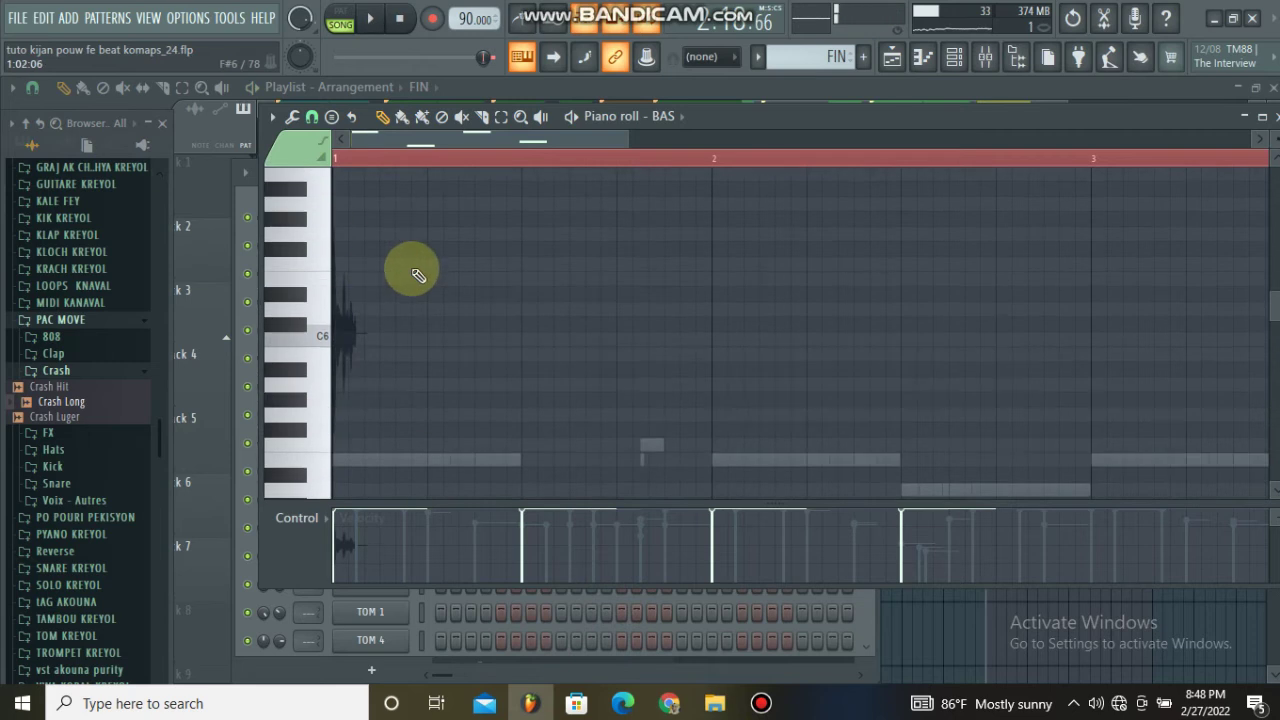
{"action": "left_click", "coordinate": [436, 267]}
{"action": "double_click", "coordinate": [436, 269]}
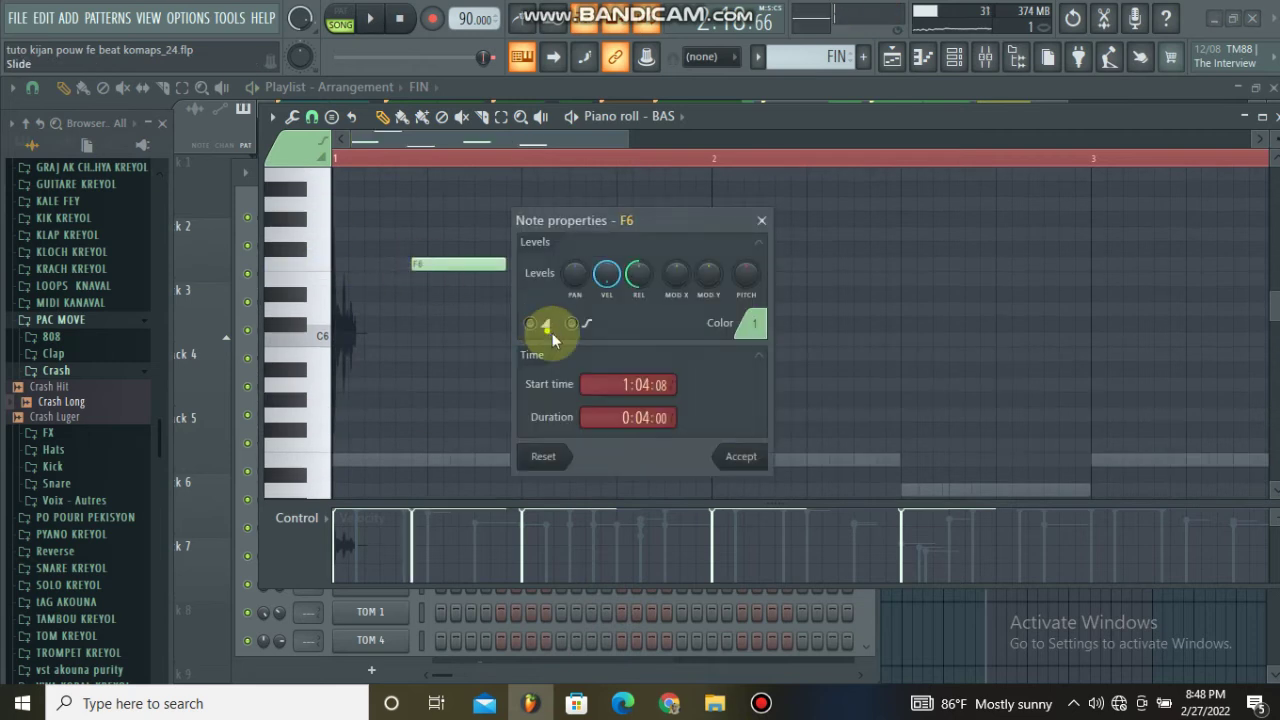
{"action": "left_click", "coordinate": [547, 326]}
{"action": "key", "text": "Return"}
- Change the slide note to E6 at 1:03:16, one step long, and add a one-step E5 slide note at 1:04:08
{"action": "scroll", "coordinate": [500, 400], "scroll_direction": "down", "scroll_amount": 2}
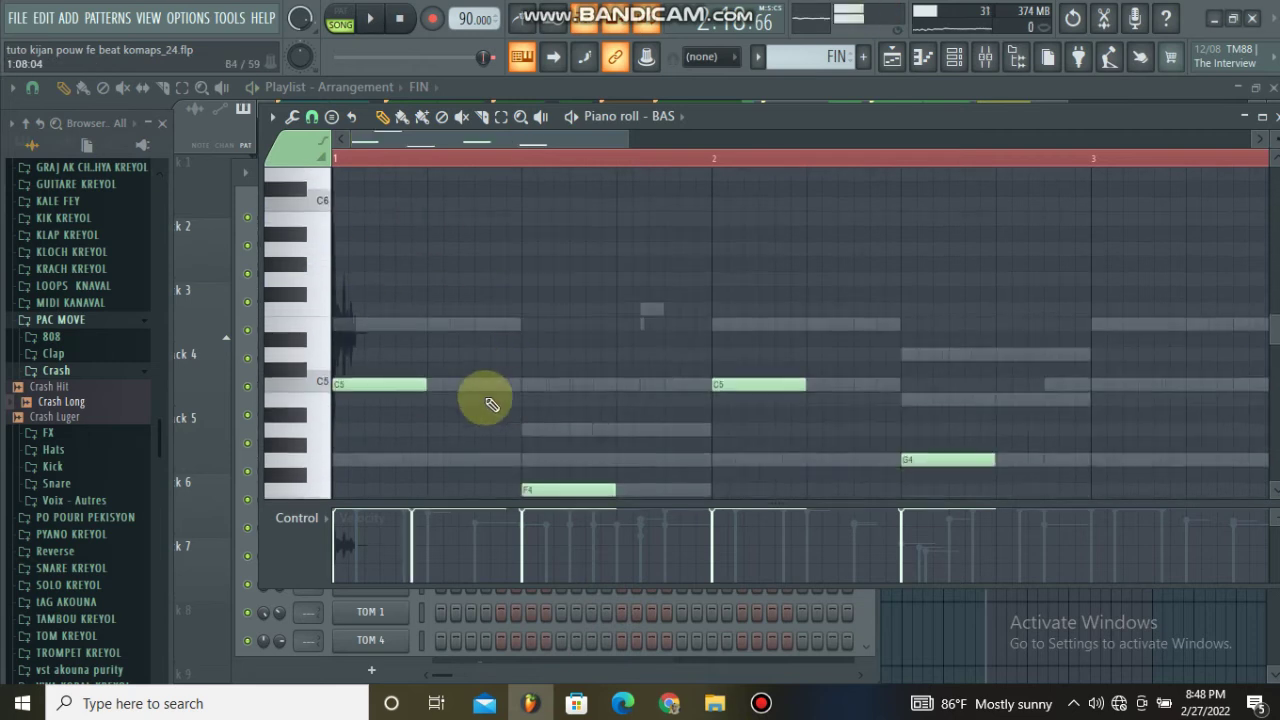
{"action": "scroll", "coordinate": [414, 360], "scroll_direction": "up", "scroll_amount": 2}
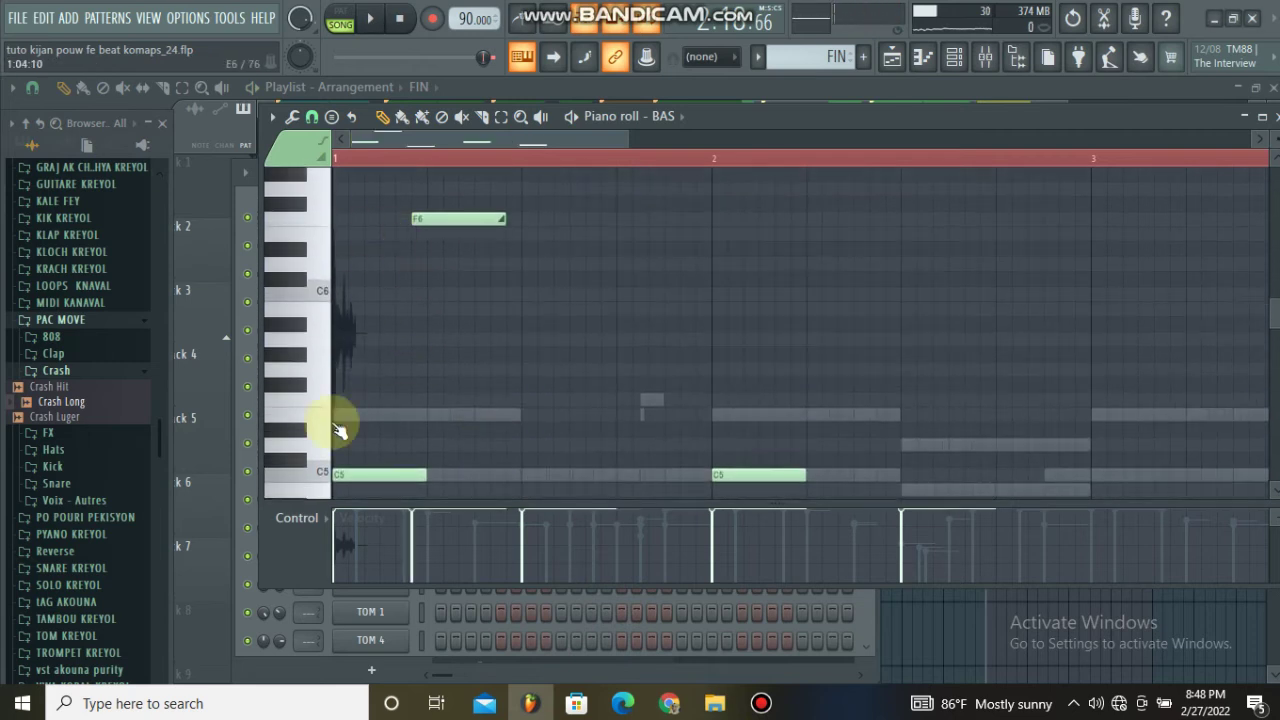
{"action": "left_click_drag", "start_coordinate": [418, 214], "coordinate": [436, 238]}
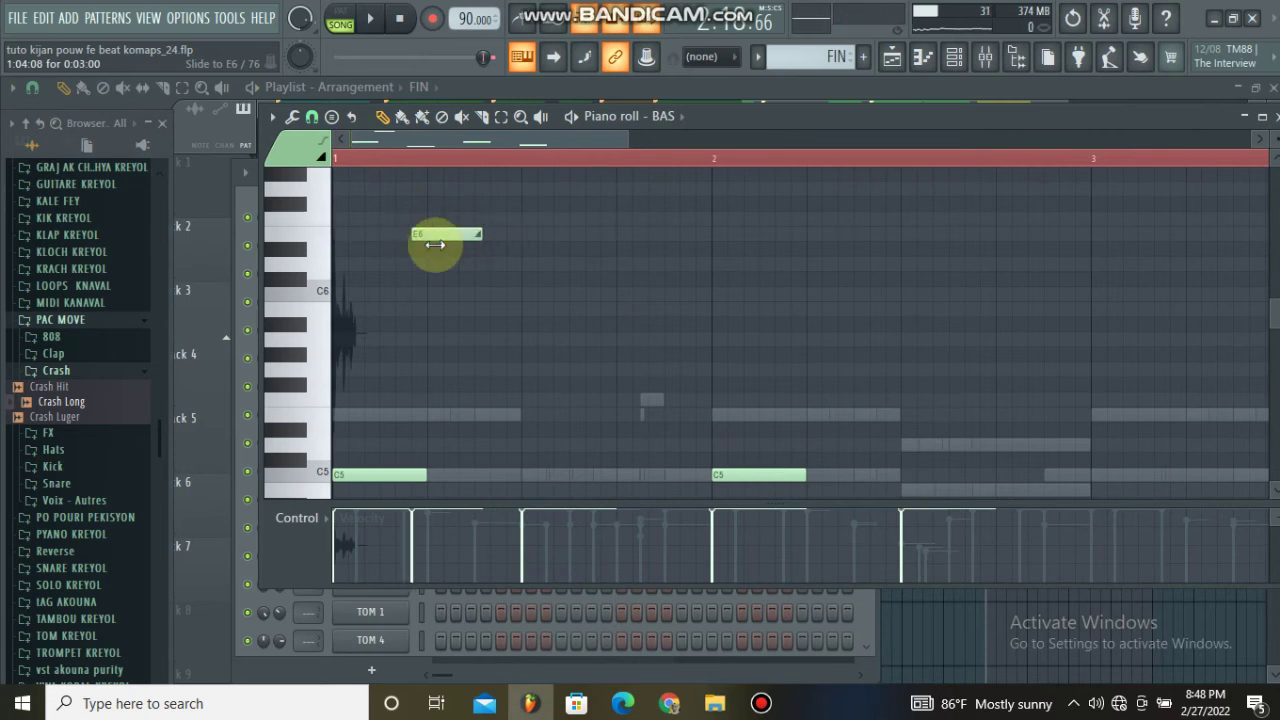
{"action": "scroll", "coordinate": [443, 366], "scroll_direction": "down", "scroll_amount": 3}
{"action": "left_click", "coordinate": [431, 372]}
{"action": "left_click_drag", "start_coordinate": [409, 374], "coordinate": [394, 374]}
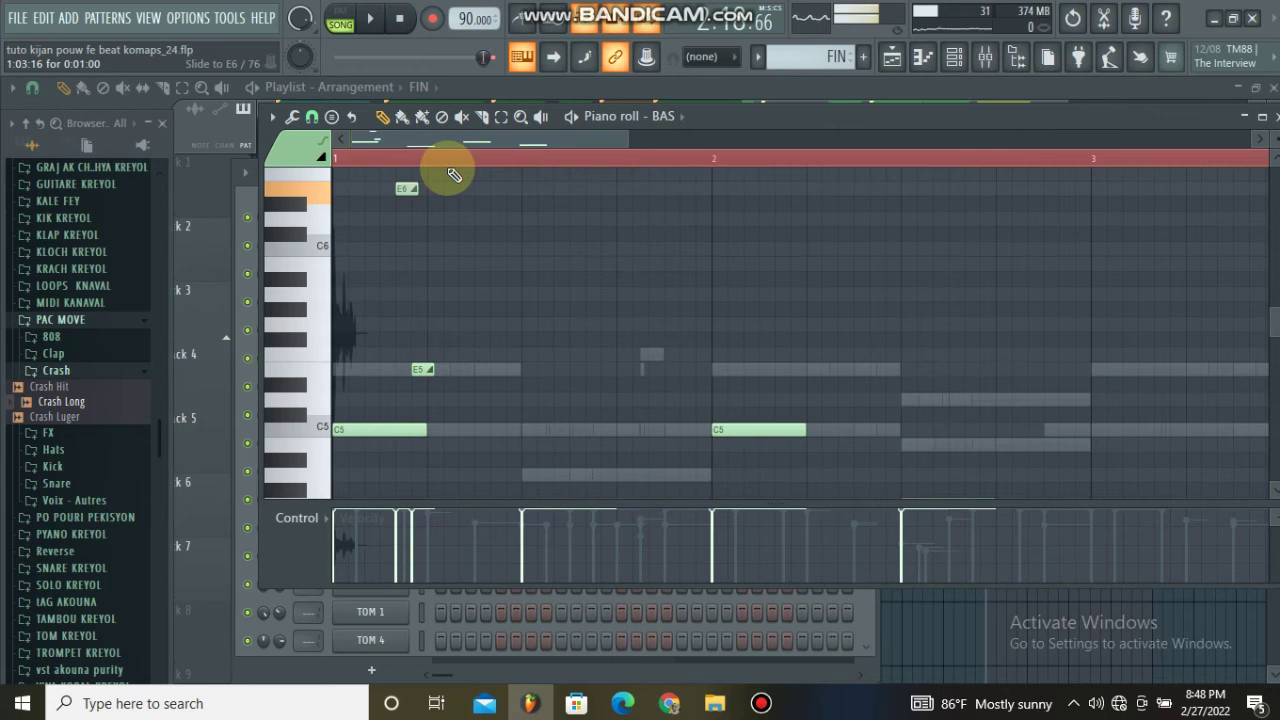
{"action": "key", "text": "space"}
{"action": "key", "text": "space"}
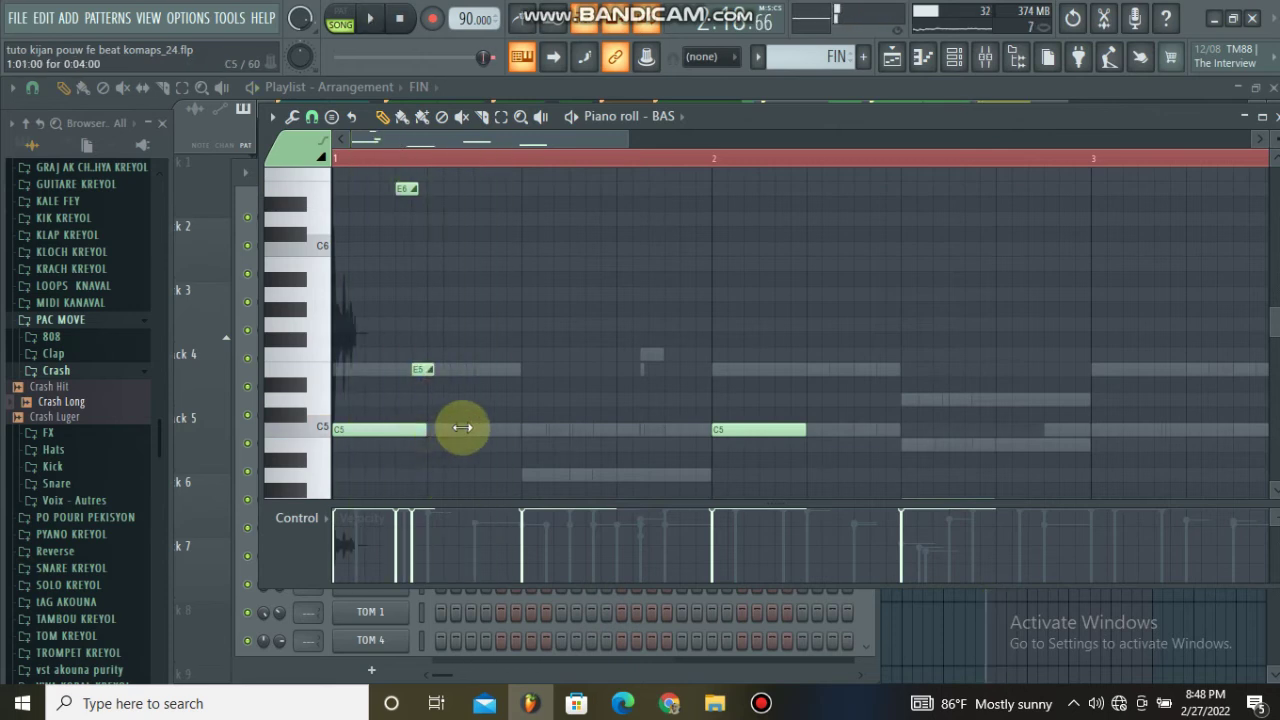
- Add a G4 slide note at 1:05:00 in the bass part and shorten it to 0:02:00
{"action": "scroll", "coordinate": [430, 390], "scroll_direction": "down", "scroll_amount": 5}
{"action": "left_click", "coordinate": [428, 278]}
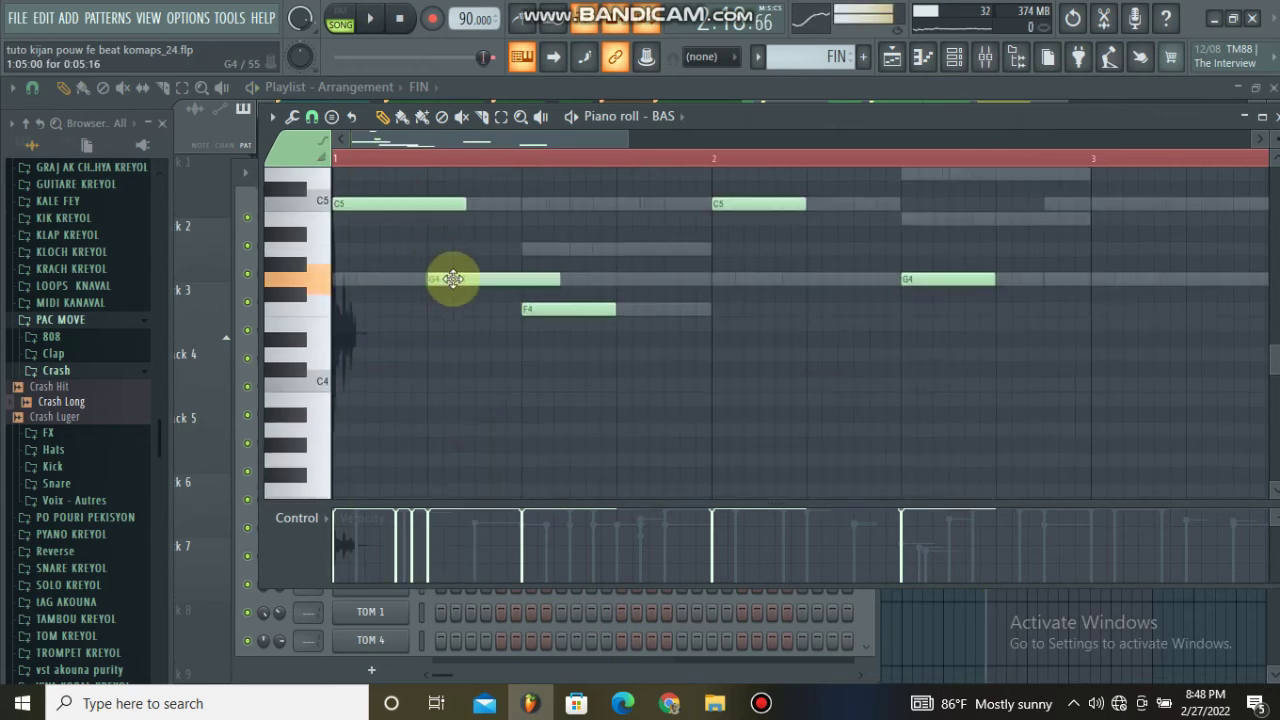
{"action": "double_click", "coordinate": [444, 287]}
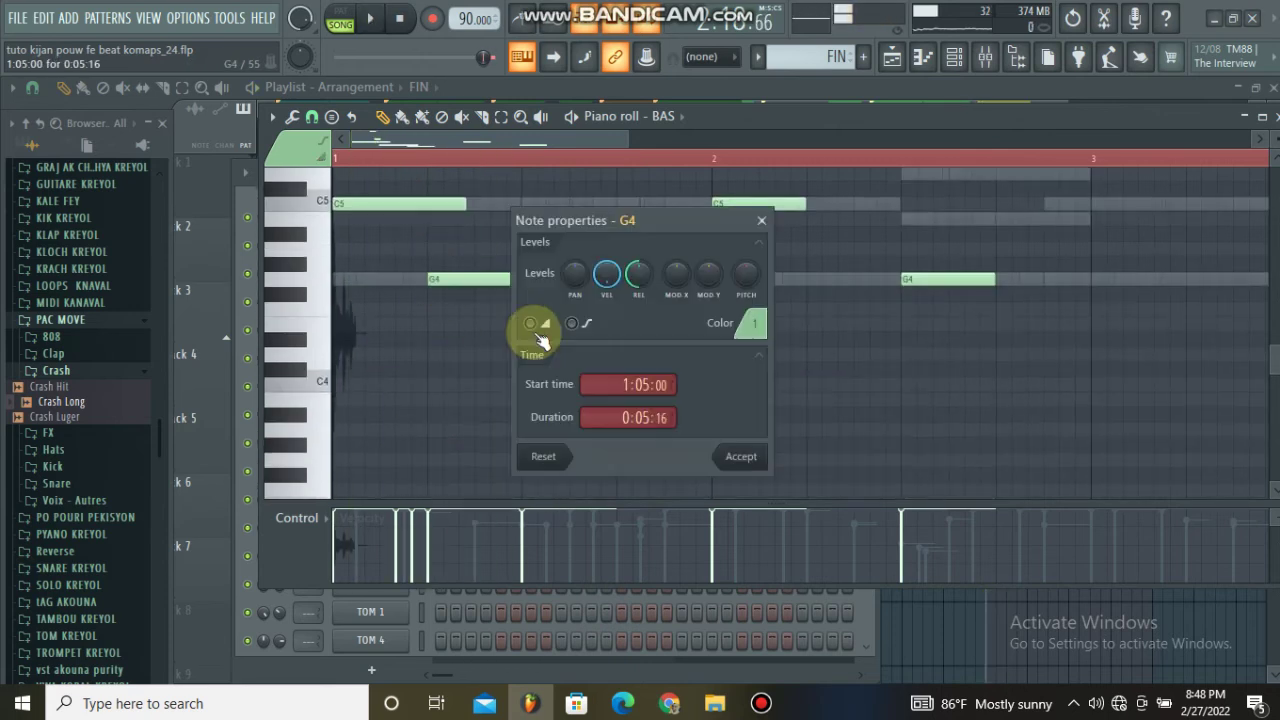
{"action": "left_click", "coordinate": [735, 452]}
{"action": "key", "text": "space"}
{"action": "left_click_drag", "start_coordinate": [558, 284], "coordinate": [471, 279]}
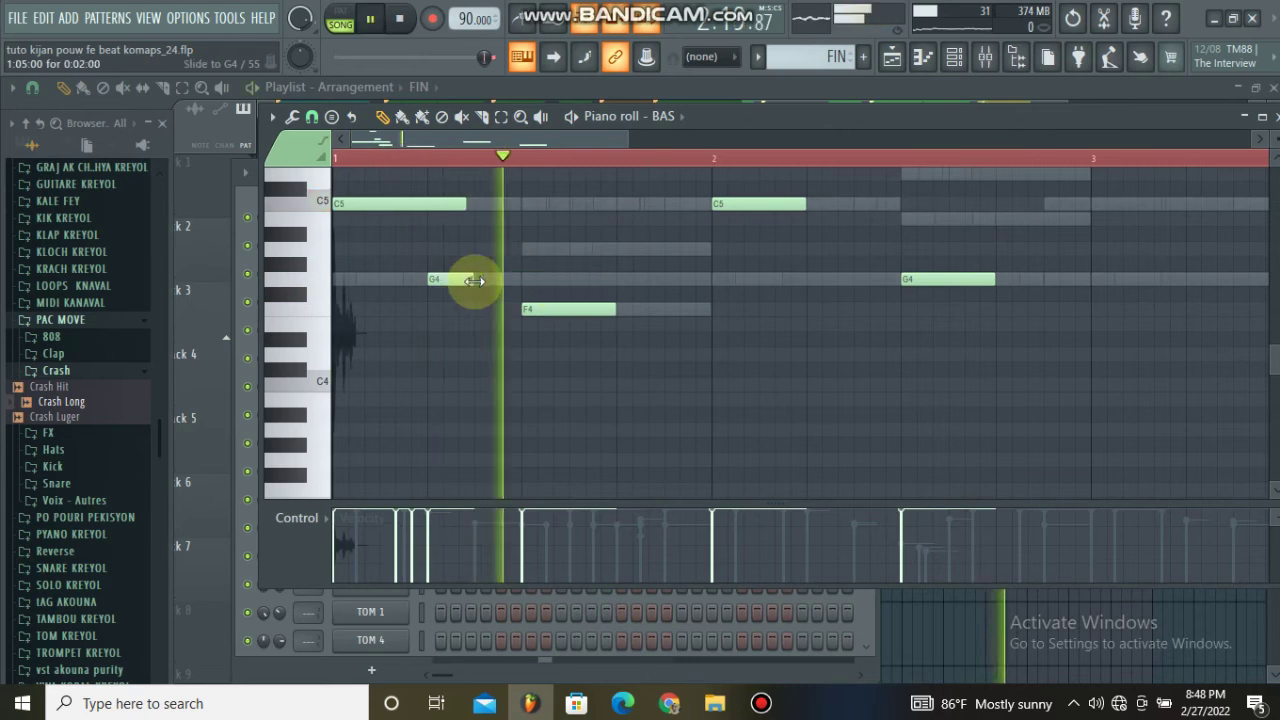
{"action": "key", "text": "space"}
{"action": "key", "text": "space"}
- Lower the velocities of the short E5 and E6 slide notes in bar 1, checking them by playback
{"action": "scroll", "coordinate": [420, 245], "scroll_direction": "up", "scroll_amount": 3}
{"action": "double_click", "coordinate": [421, 278]}
{"action": "key", "text": "space"}
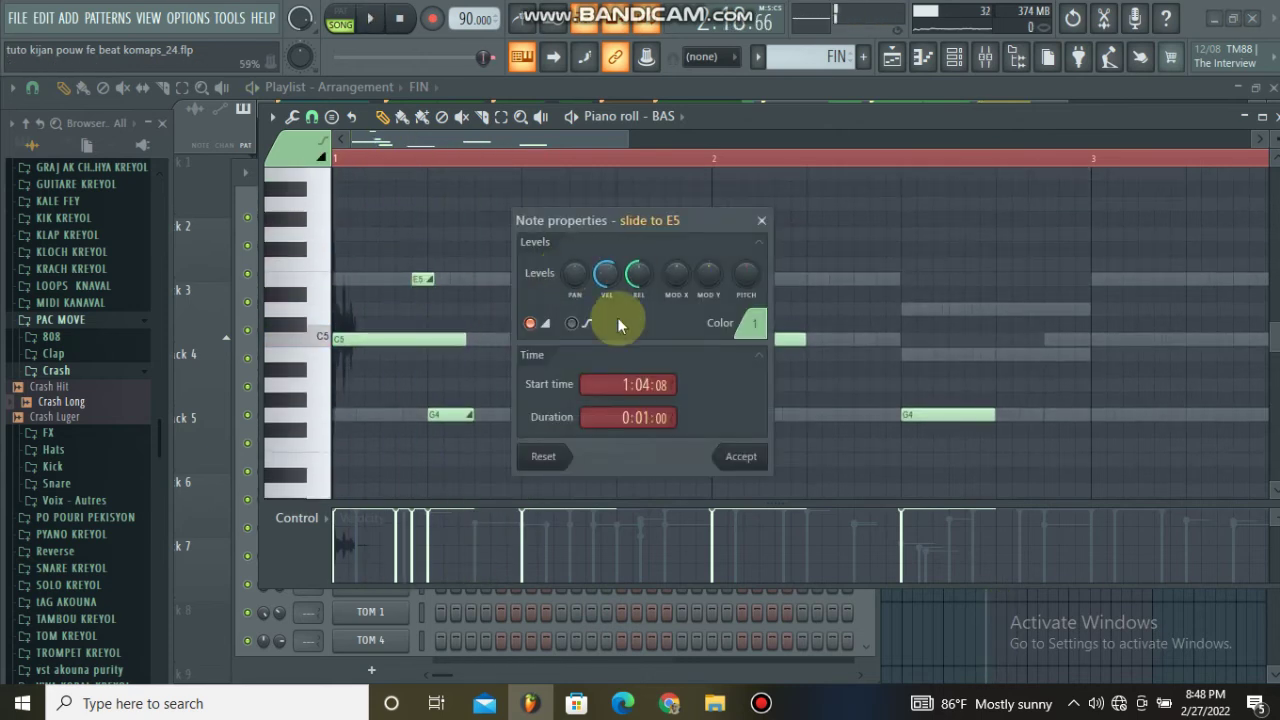
{"action": "left_click", "coordinate": [738, 455]}
{"action": "key", "text": "space"}
{"action": "scroll", "coordinate": [484, 260], "scroll_direction": "up", "scroll_amount": 1}
{"action": "scroll", "coordinate": [410, 195], "scroll_direction": "up", "scroll_amount": 1}
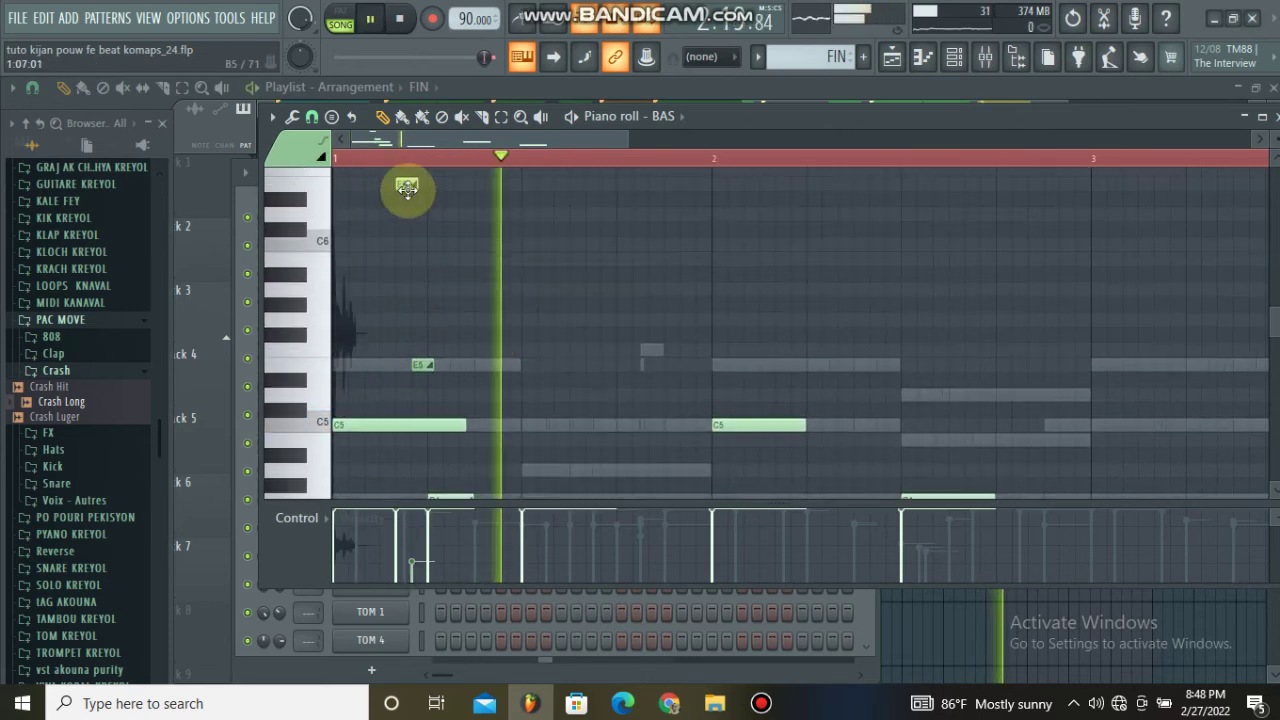
{"action": "key", "text": "space"}
{"action": "key", "text": "space"}
- Lengthen the first C5 note and the G4 slide note up to the start of the F4 note and play the bass line
{"action": "scroll", "coordinate": [440, 364], "scroll_direction": "down", "scroll_amount": 1}
{"action": "scroll", "coordinate": [440, 364], "scroll_direction": "down", "scroll_amount": 1}
{"action": "left_click_drag", "start_coordinate": [464, 340], "coordinate": [519, 340]}
{"action": "left_click_drag", "start_coordinate": [478, 417], "coordinate": [520, 415]}
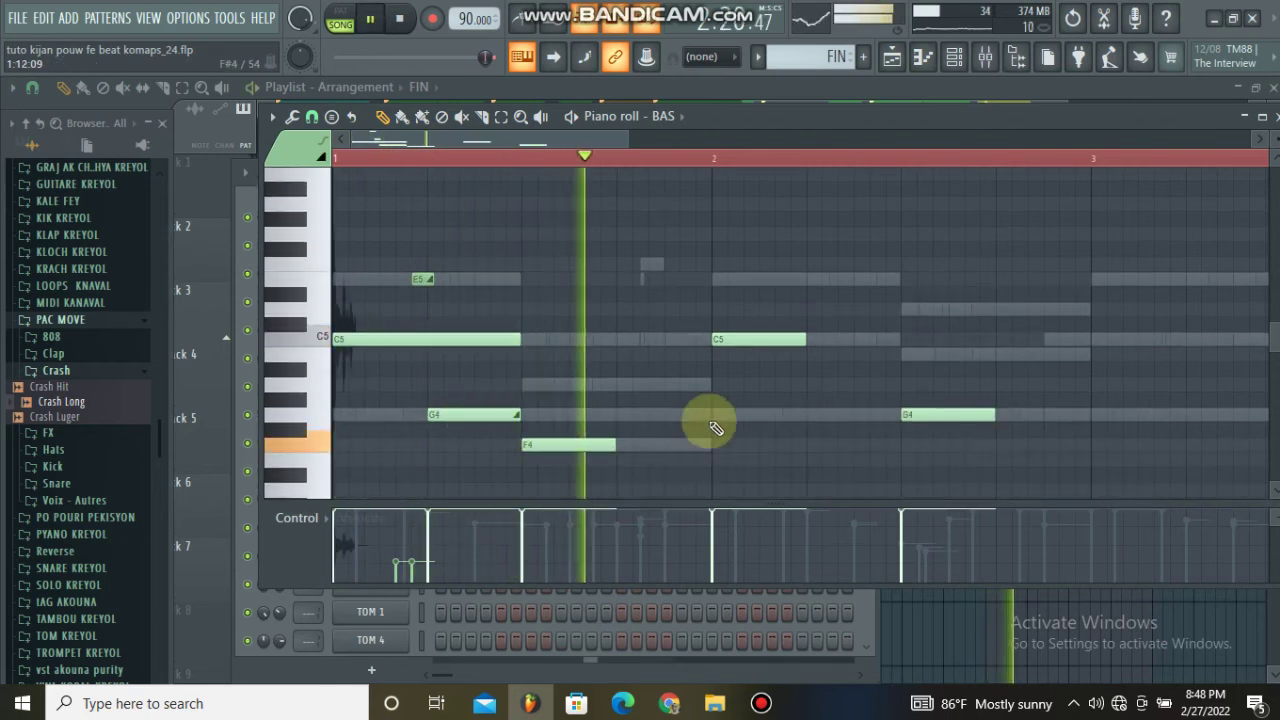
{"action": "scroll", "coordinate": [831, 331], "scroll_direction": "up", "scroll_amount": 1}
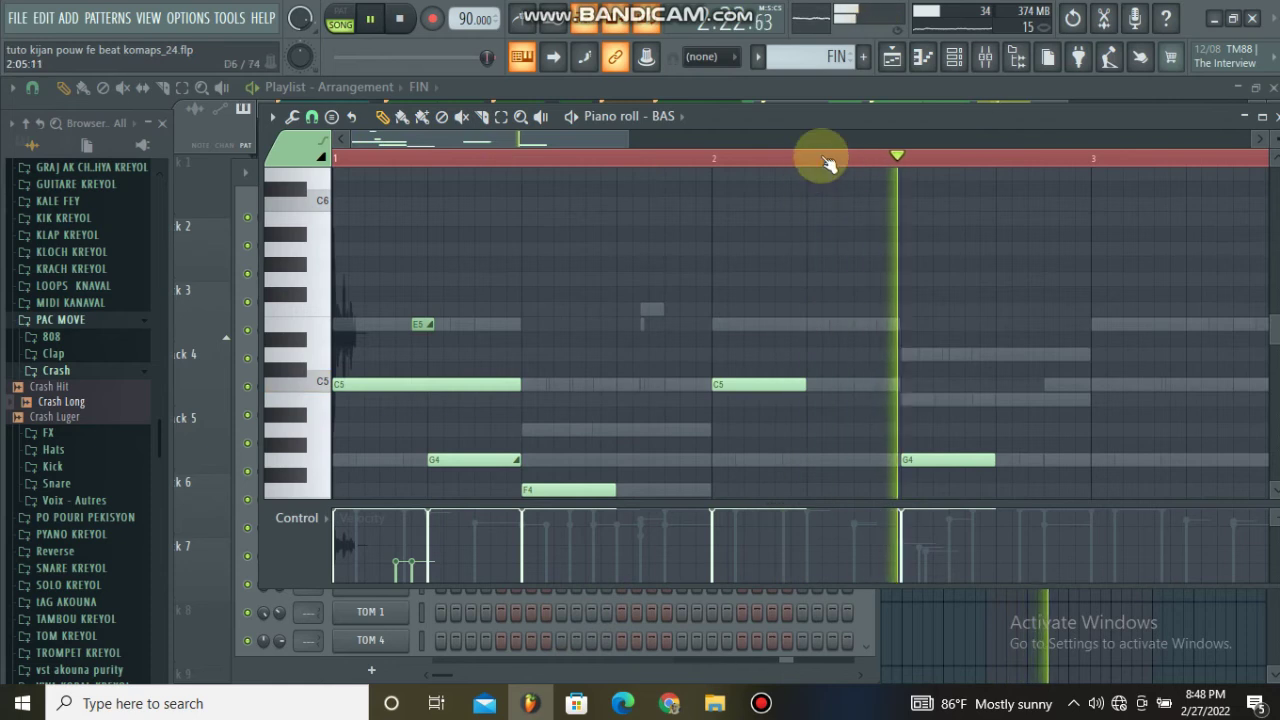
{"action": "scroll", "coordinate": [771, 160], "scroll_direction": "down", "scroll_amount": 2}
{"action": "key", "text": "space"}
- Duplicate the bass notes of bars 1 and 2, align the copy to the start of bar 3, and clear the selection
{"action": "left_click_drag", "start_coordinate": [762, 163], "coordinate": [228, 340]}
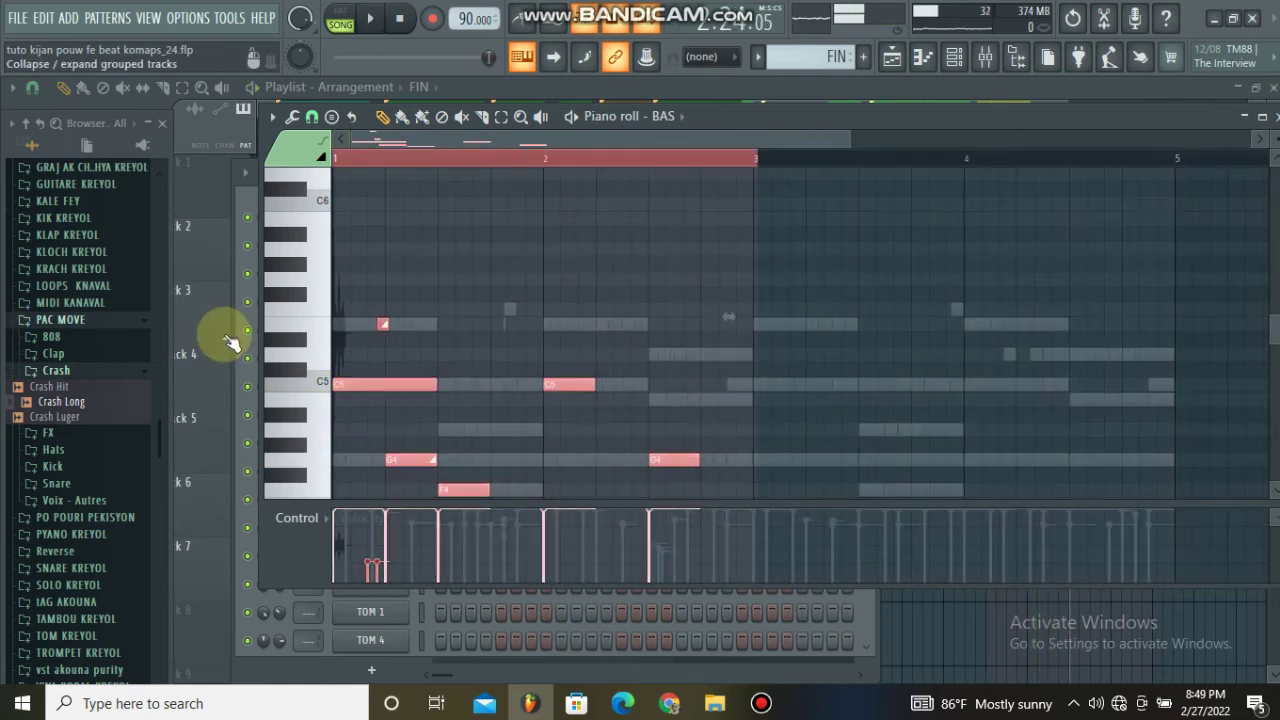
{"action": "key", "text": "ctrl+b"}
{"action": "scroll", "coordinate": [790, 168], "scroll_direction": "up", "scroll_amount": 3}
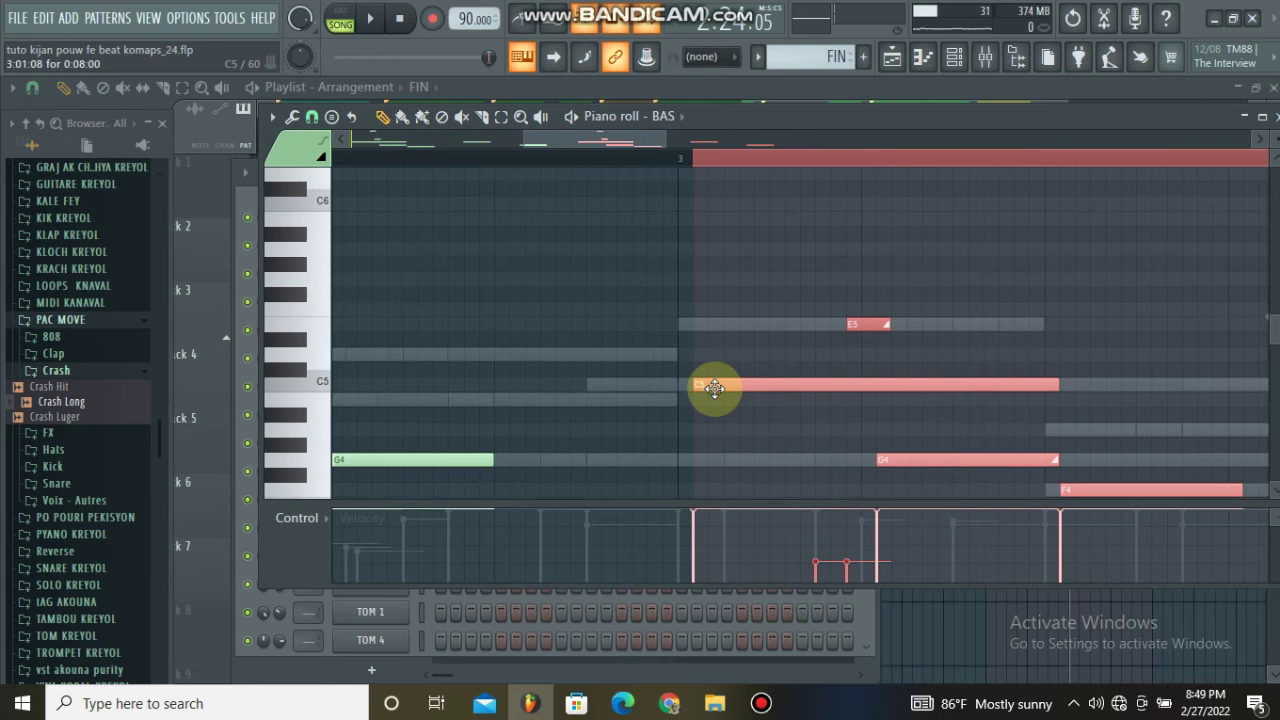
{"action": "key", "text": "shift+Left"}
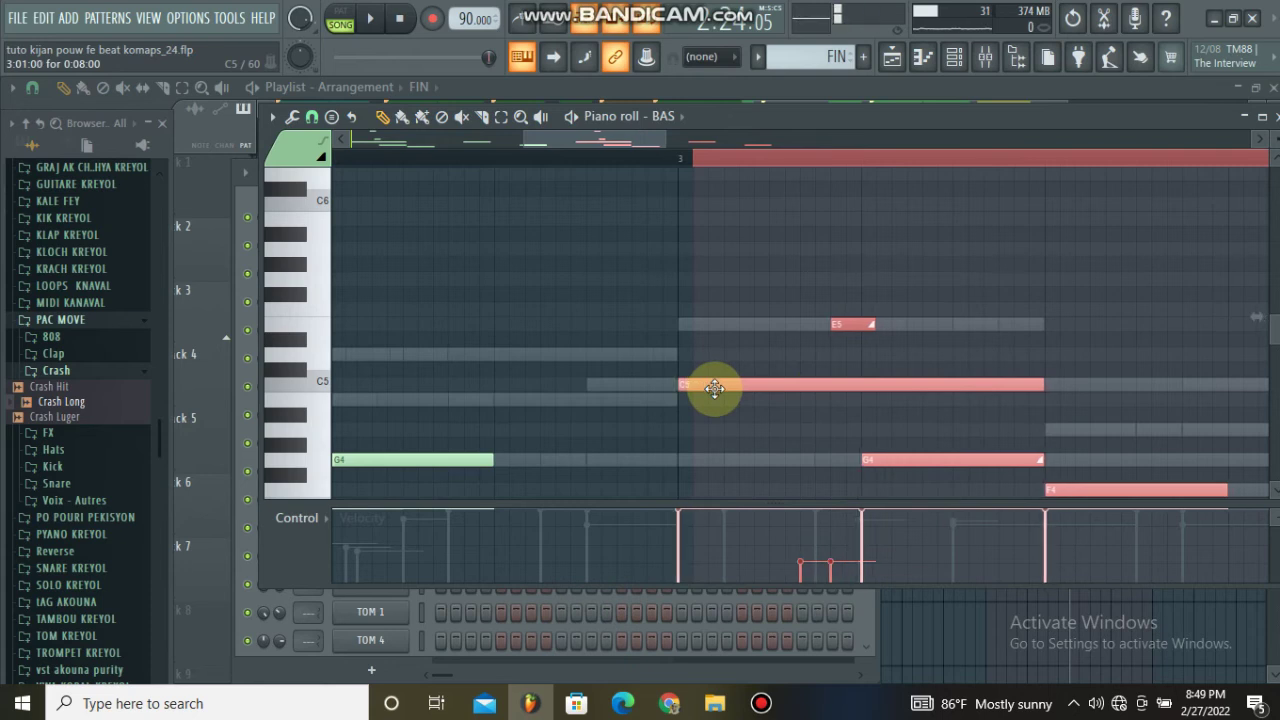
{"action": "scroll", "coordinate": [740, 175], "scroll_direction": "down", "scroll_amount": 5}
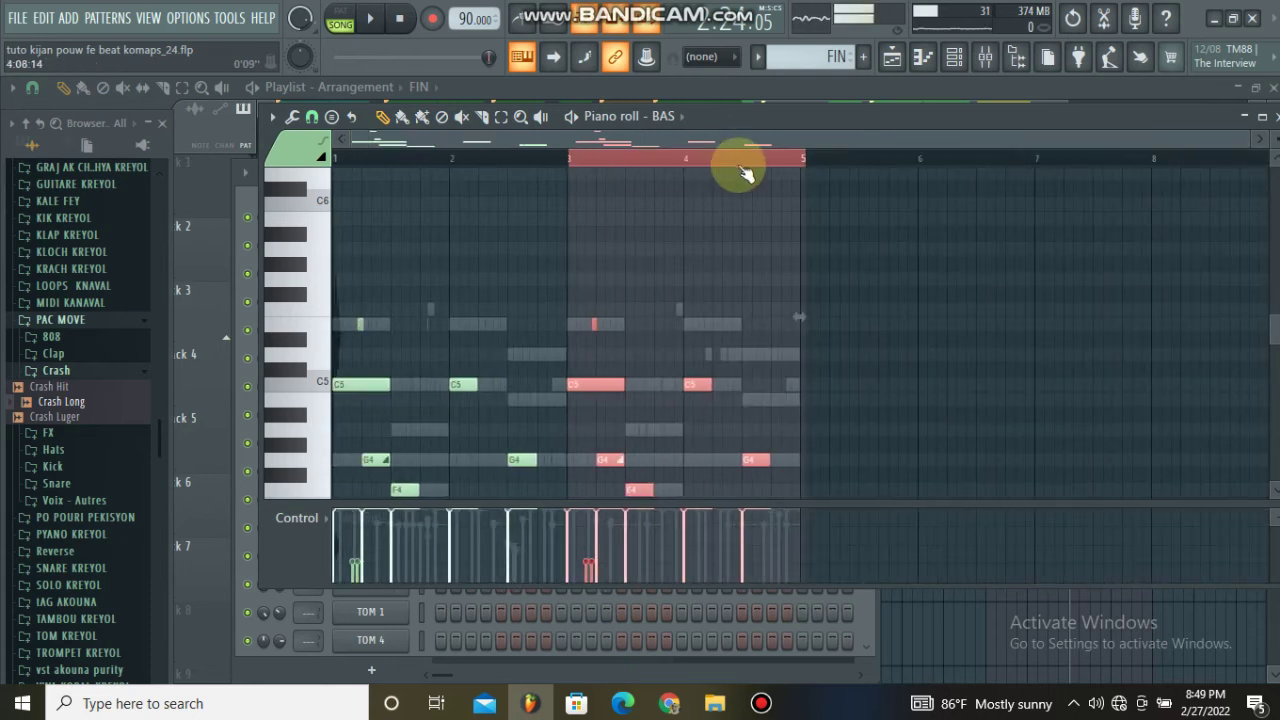
{"action": "double_click", "coordinate": [740, 166]}
{"action": "left_click", "coordinate": [733, 250]}
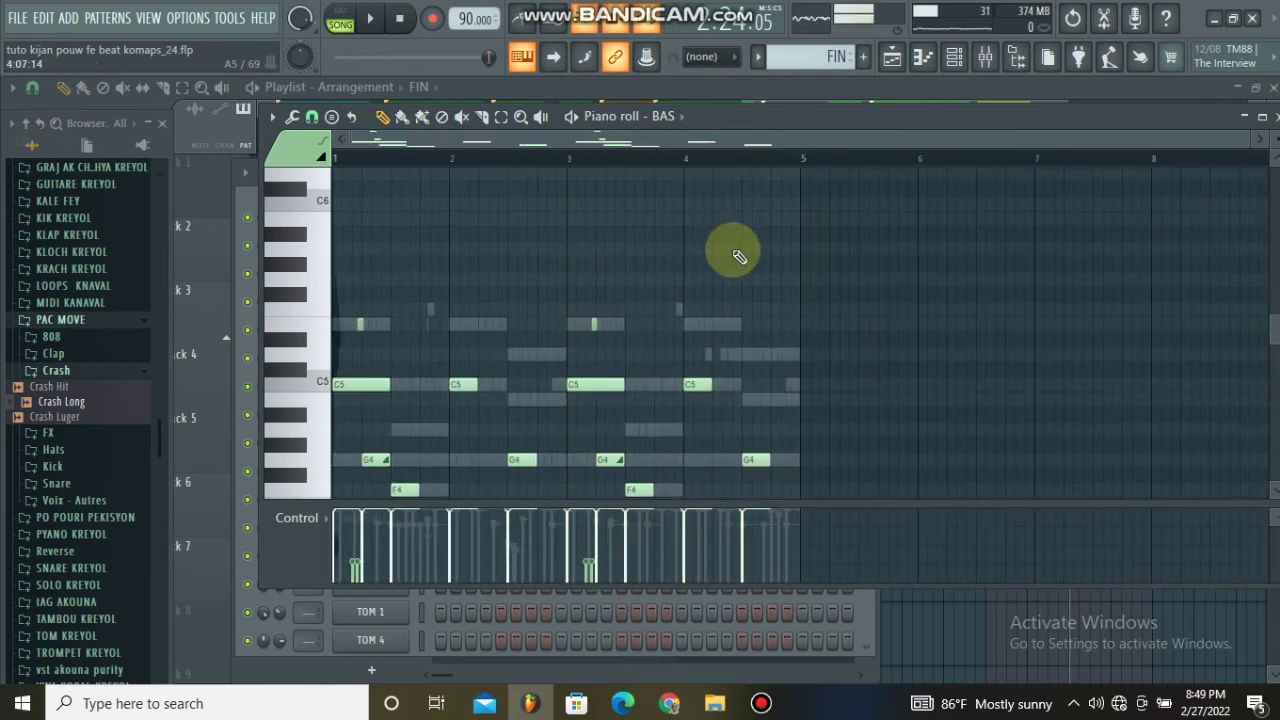
- Save the project as a new version, tuto kijan pouw fe beat komaps_26.flp, and minimise the BAS piano roll
{"action": "key", "text": "ctrl+n"}
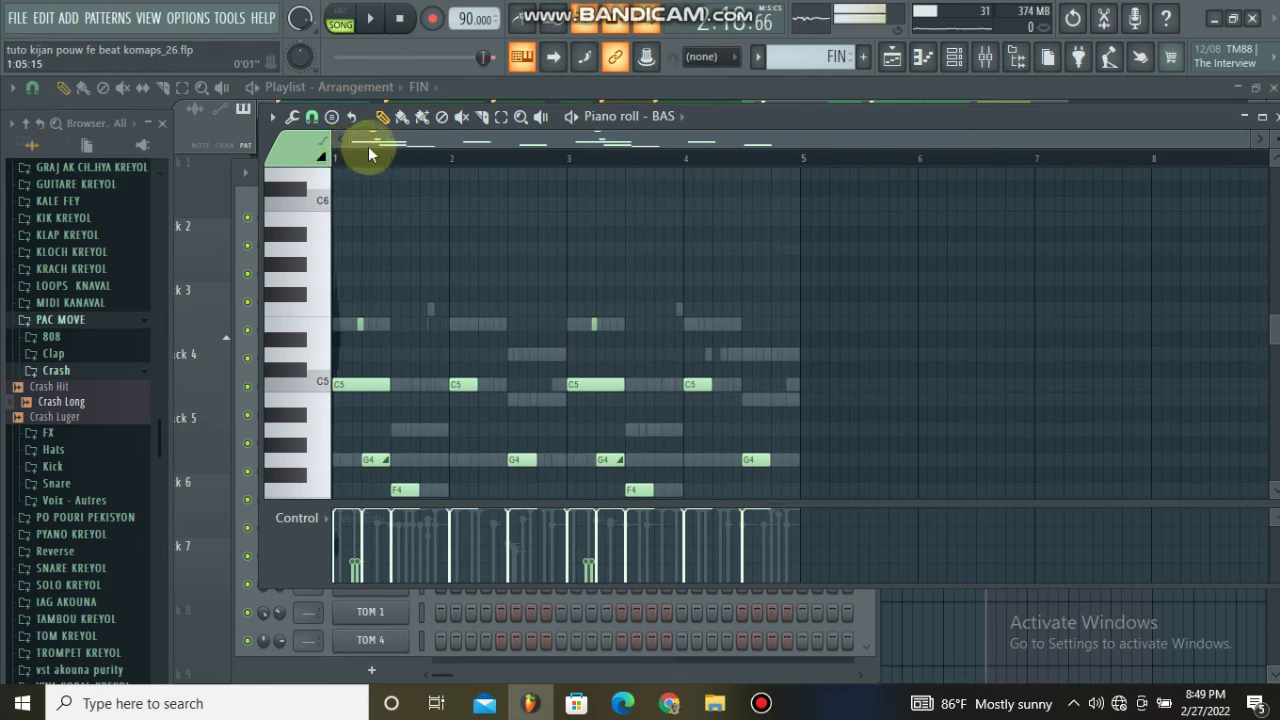
{"action": "left_click", "coordinate": [1244, 116]}
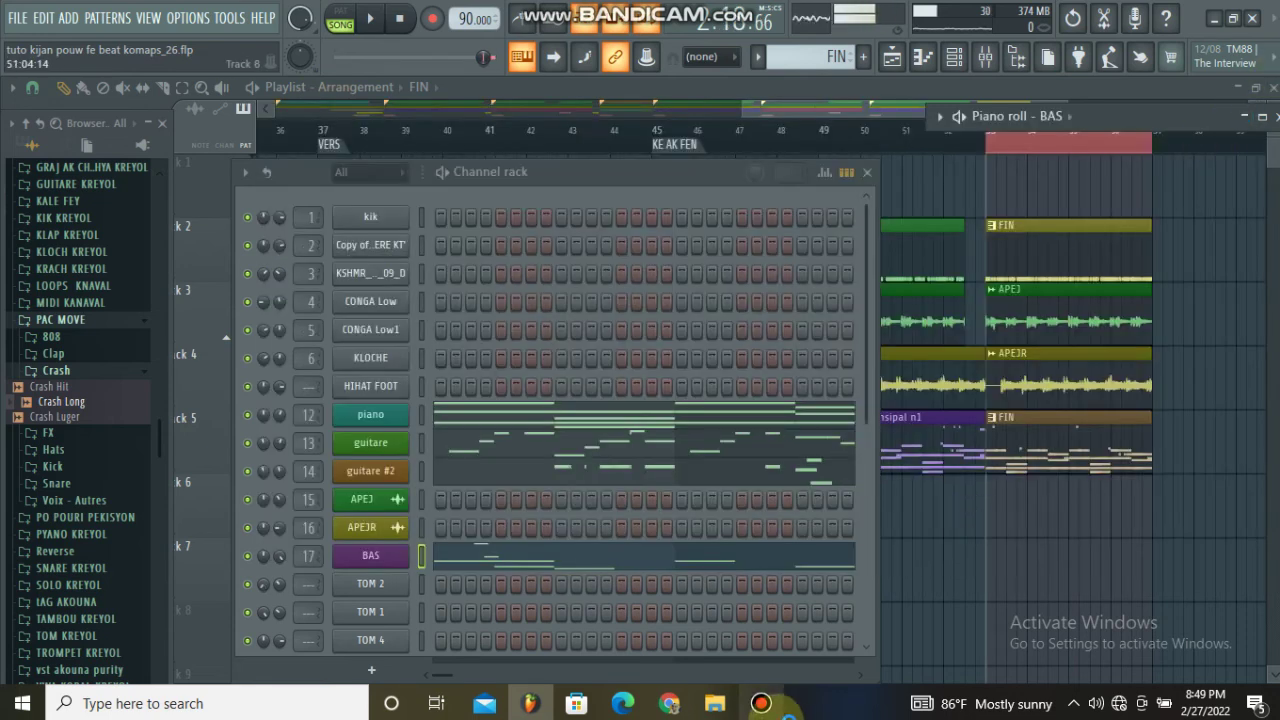
{"action": "mouse_move", "coordinate": [786, 716]}
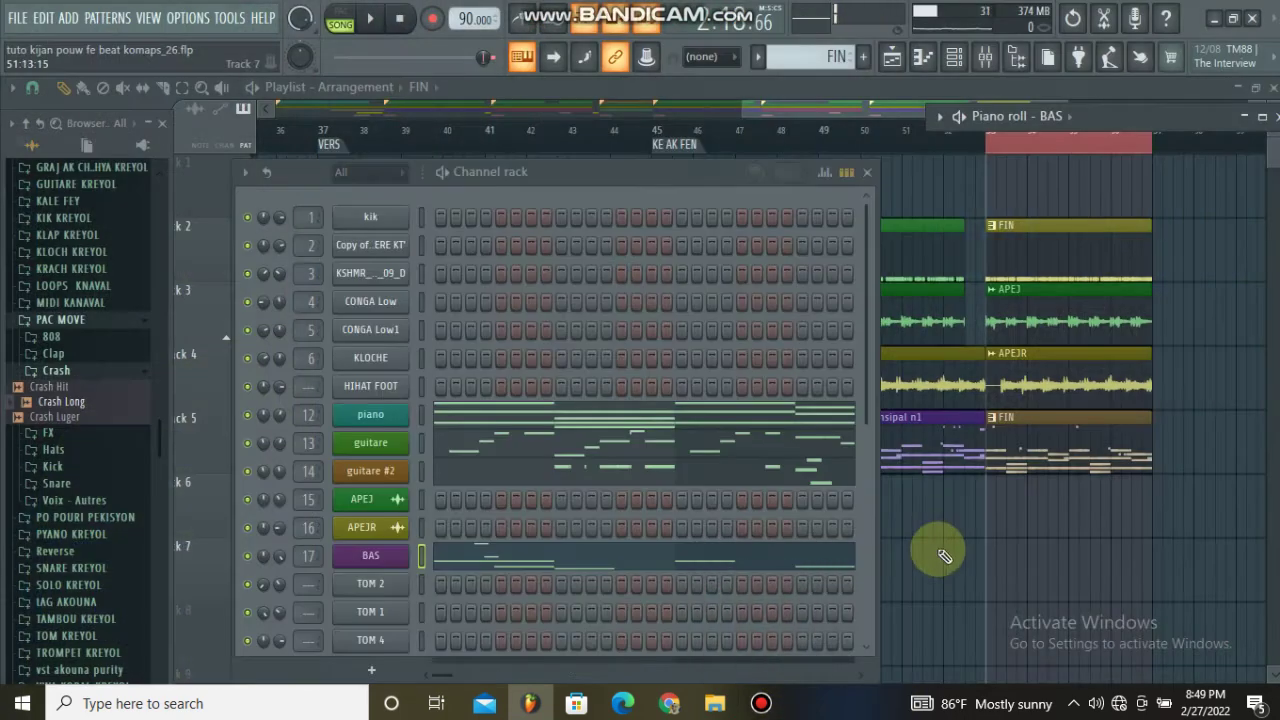
- Select the playlist's time range from INTRO to the end of FIN, play the FIN section, and deselect the clips
{"action": "left_click", "coordinate": [940, 550]}
{"action": "left_click_drag", "start_coordinate": [995, 138], "coordinate": [20, 240]}
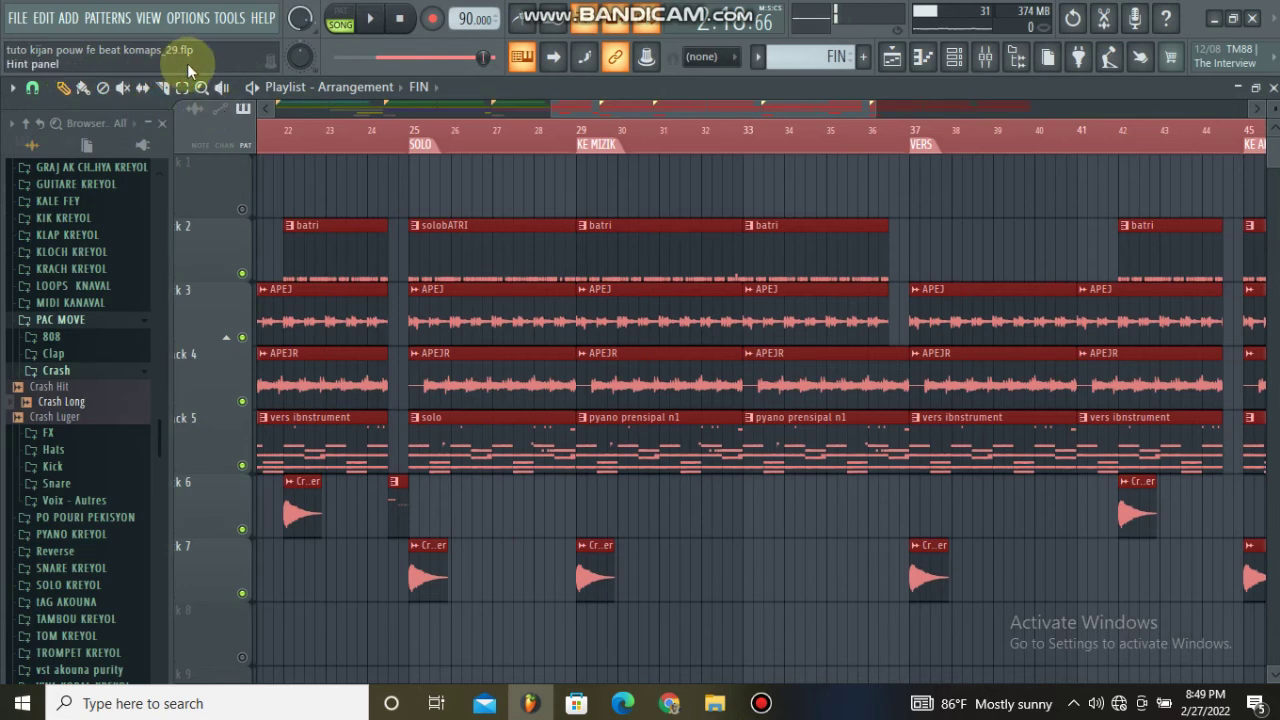
{"action": "scroll", "coordinate": [561, 110], "scroll_direction": "down", "scroll_amount": 3}
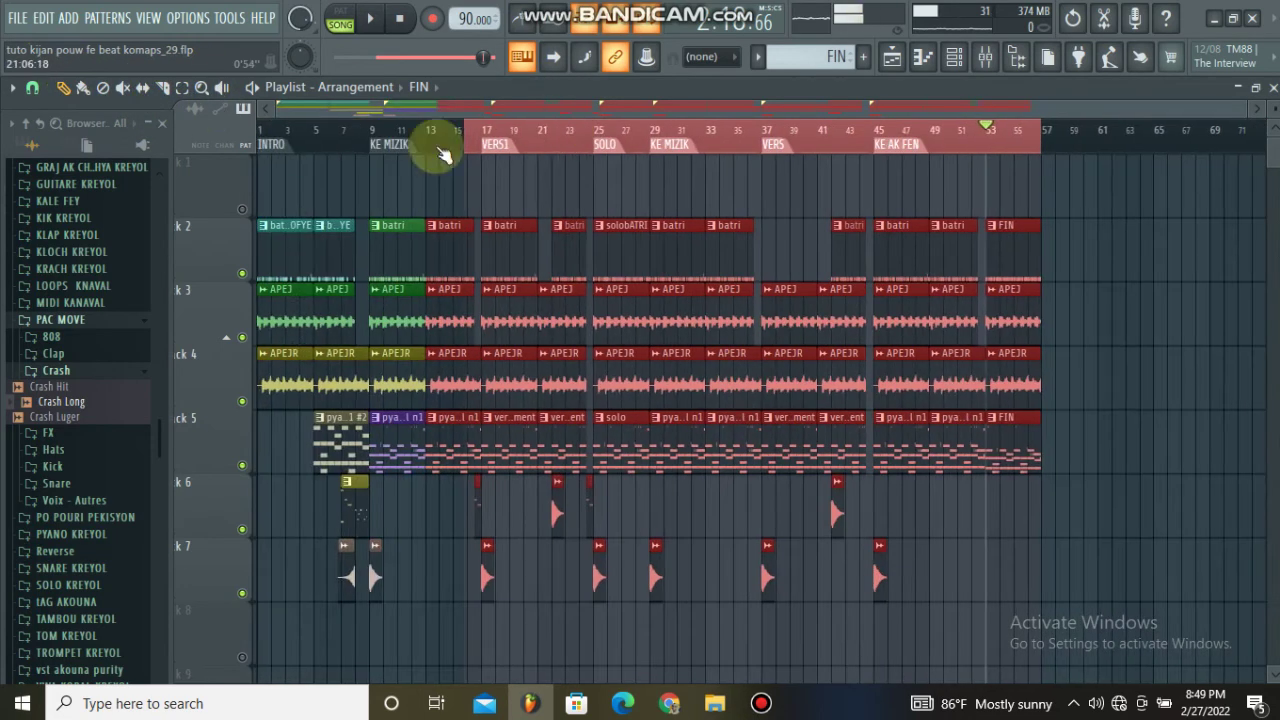
{"action": "key", "text": "space"}
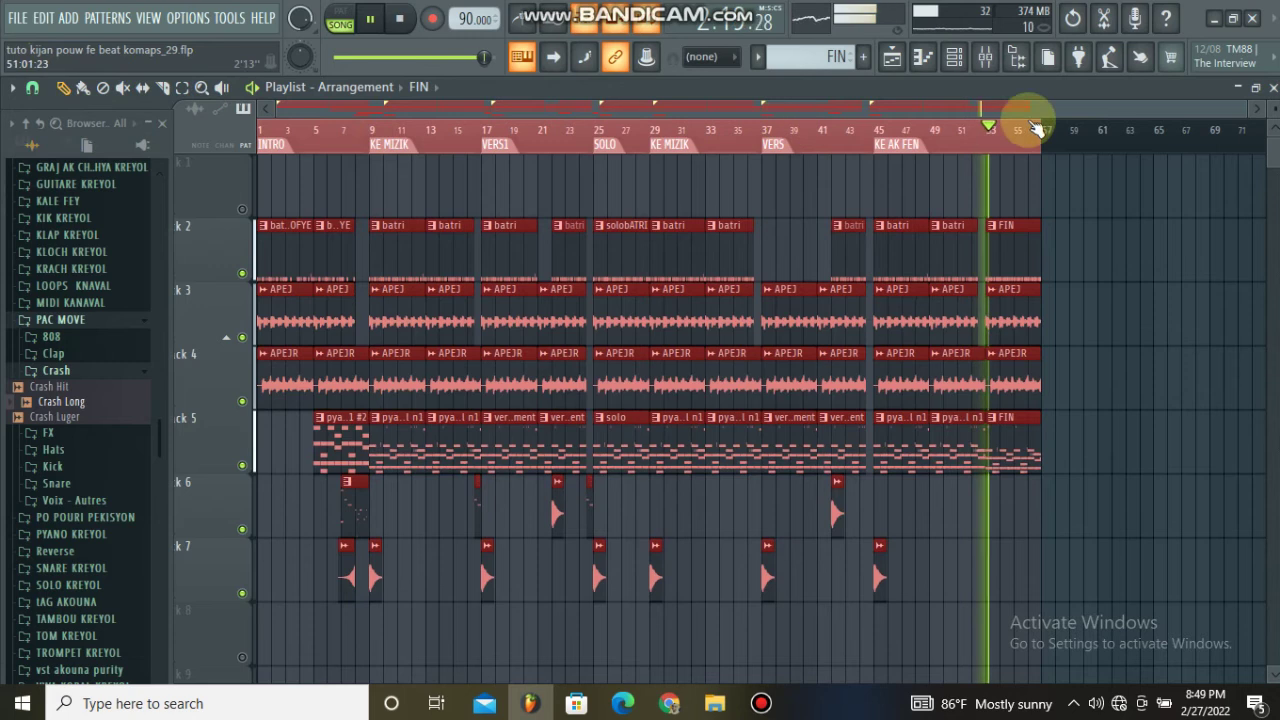
{"action": "scroll", "coordinate": [1014, 123], "scroll_direction": "up", "scroll_amount": 3}
{"action": "left_click", "coordinate": [1097, 226]}
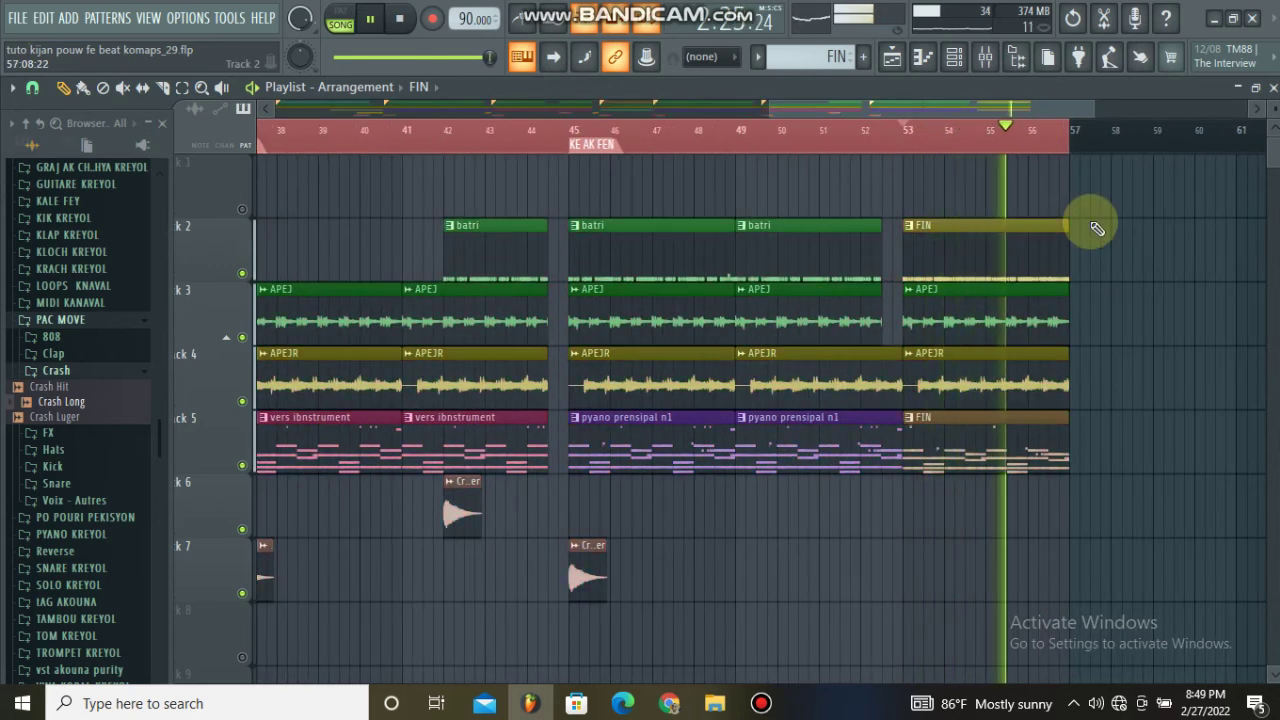
{"action": "key", "text": "space"}
{"action": "scroll", "coordinate": [929, 134], "scroll_direction": "down", "scroll_amount": 5}
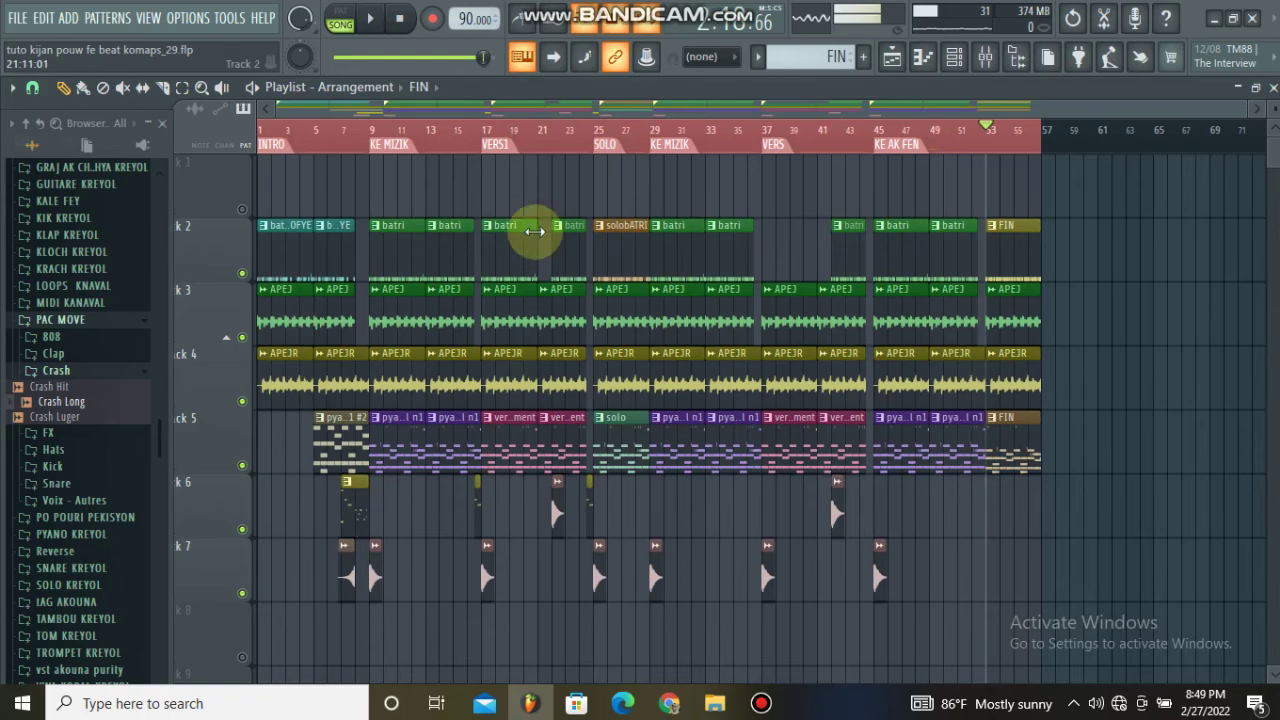
{"action": "left_click", "coordinate": [761, 705]}
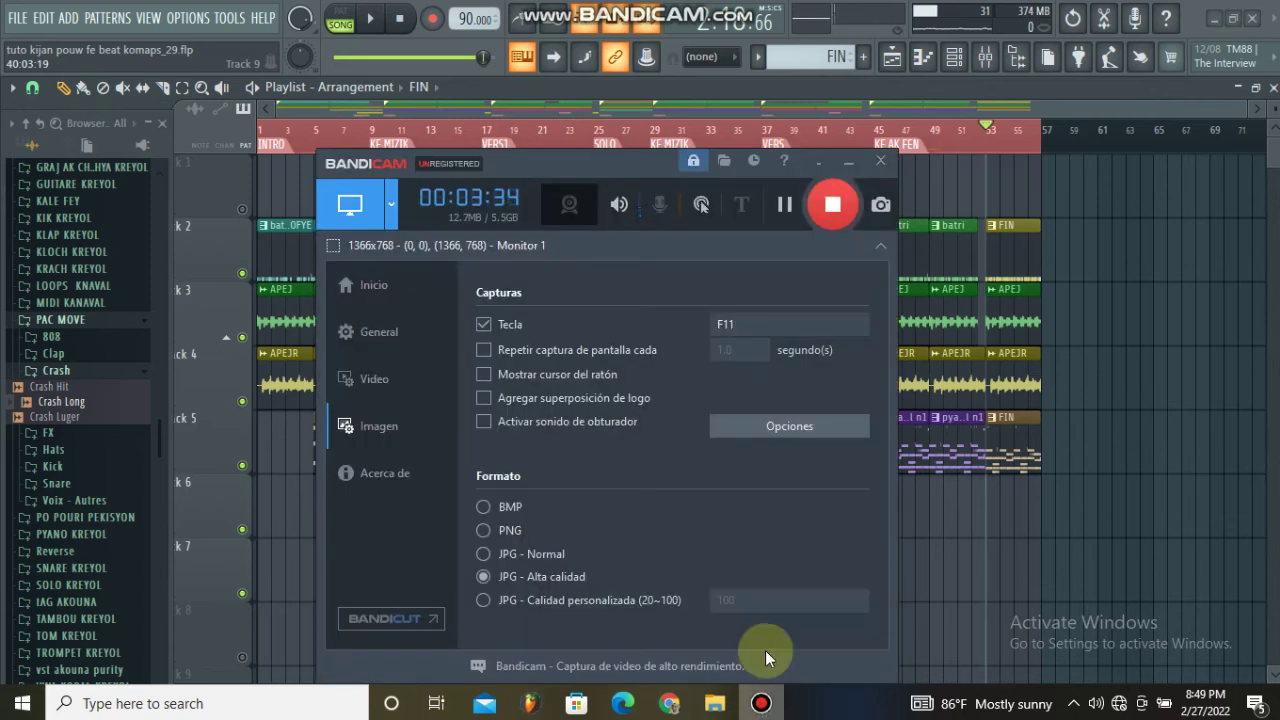
{"action": "left_click", "coordinate": [846, 163]}
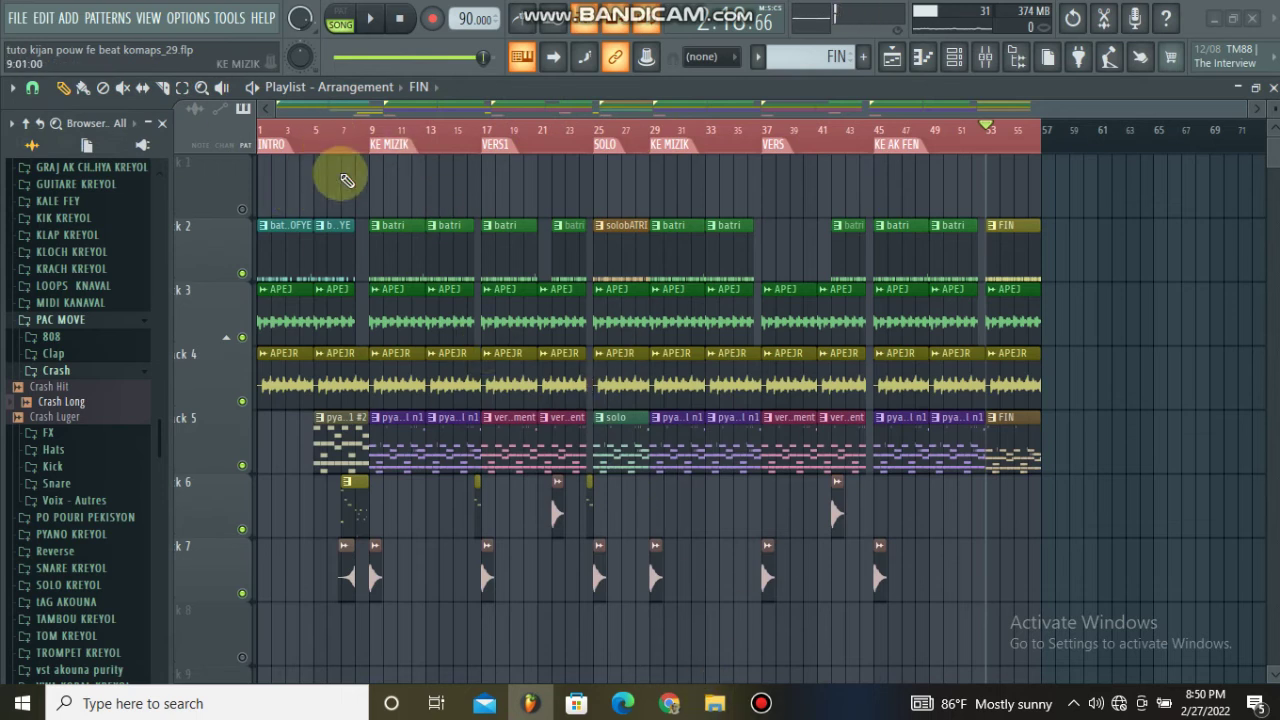
{"action": "mouse_move", "coordinate": [758, 705]}
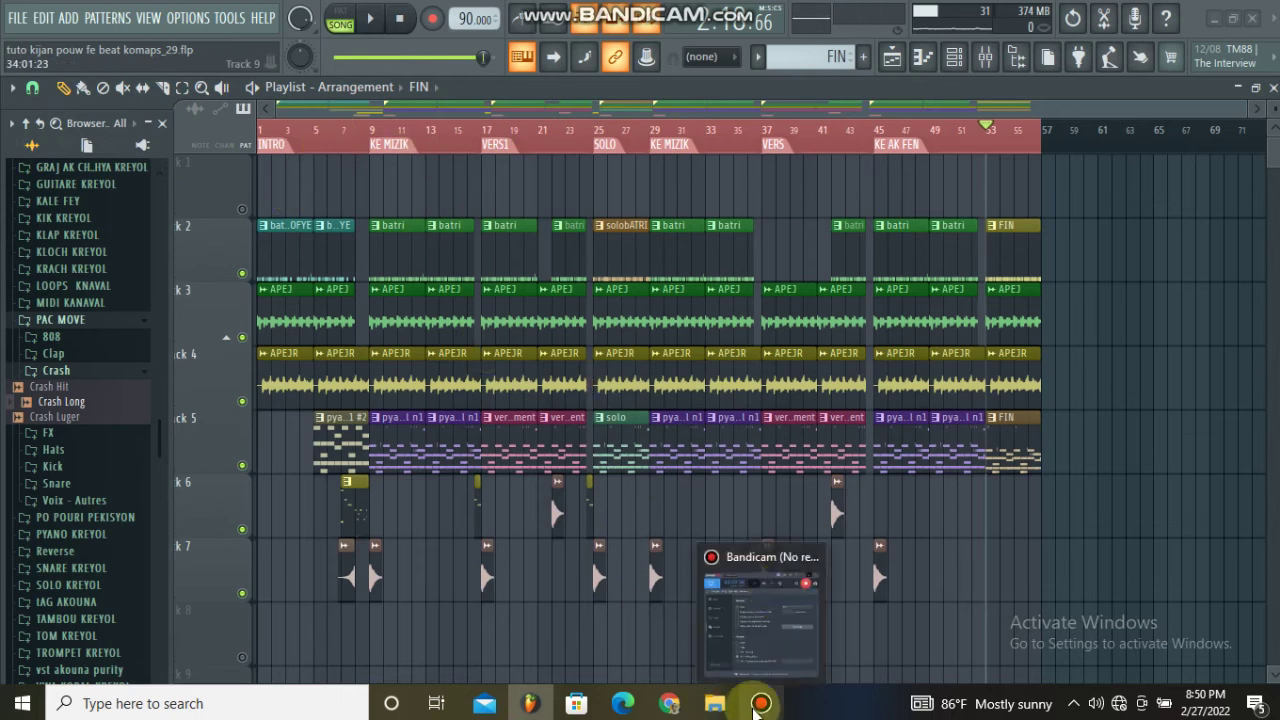
- Move the playhead to the start of the song and open the widened mixer with the Mr MASTER track selected
{"action": "mouse_move", "coordinate": [768, 581]}
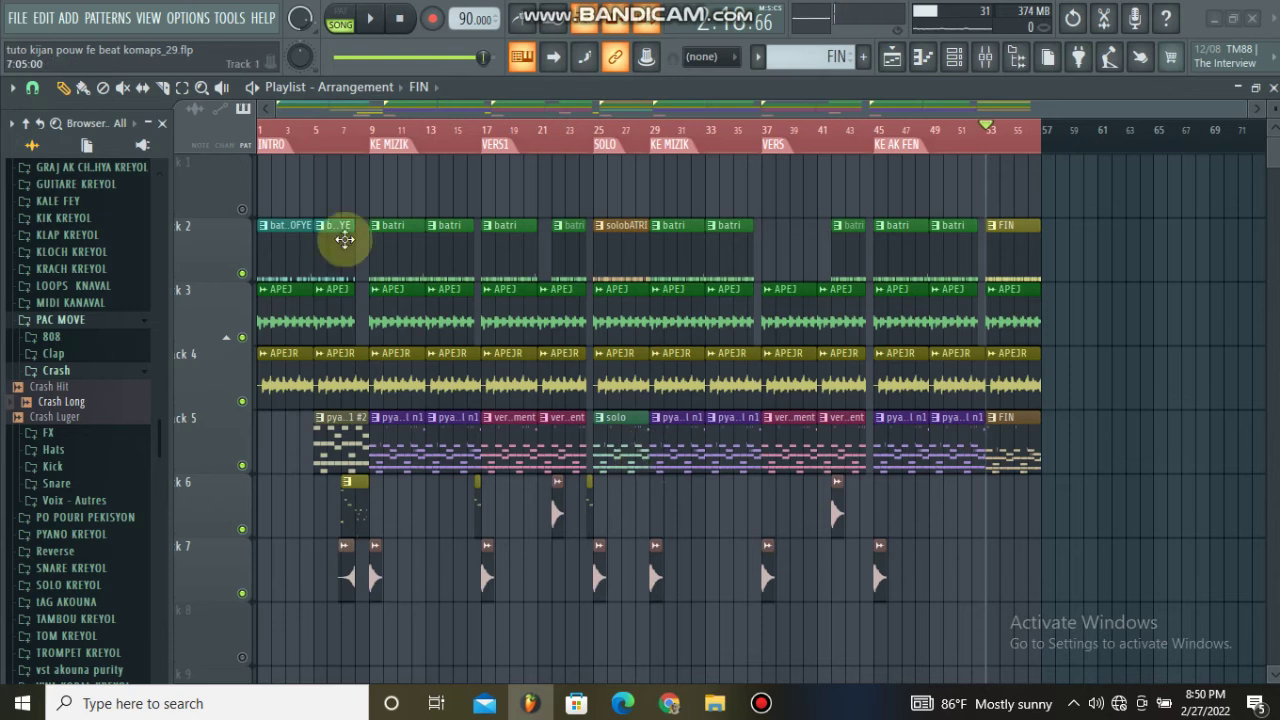
{"action": "mouse_move", "coordinate": [985, 130]}
{"action": "left_mouse_down"}
{"action": "mouse_move", "coordinate": [748, 132]}
{"action": "mouse_move", "coordinate": [177, 186]}
{"action": "left_mouse_up"}
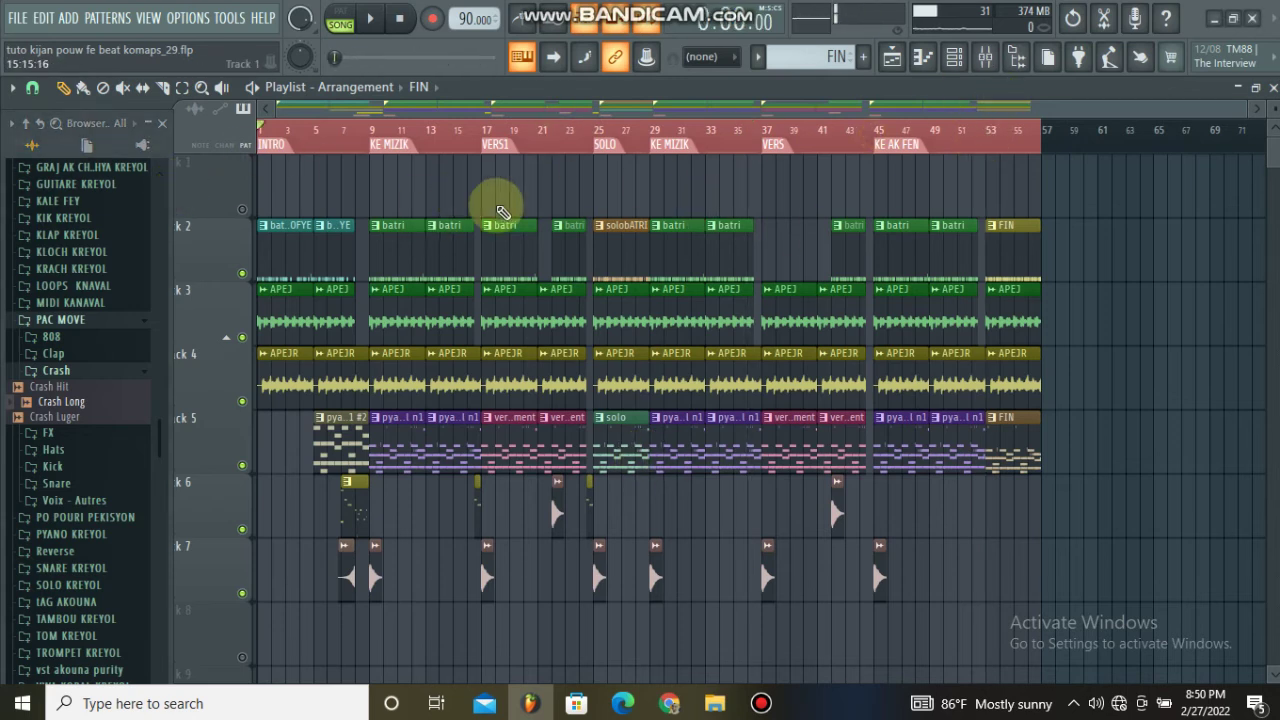
{"action": "left_click", "coordinate": [985, 57]}
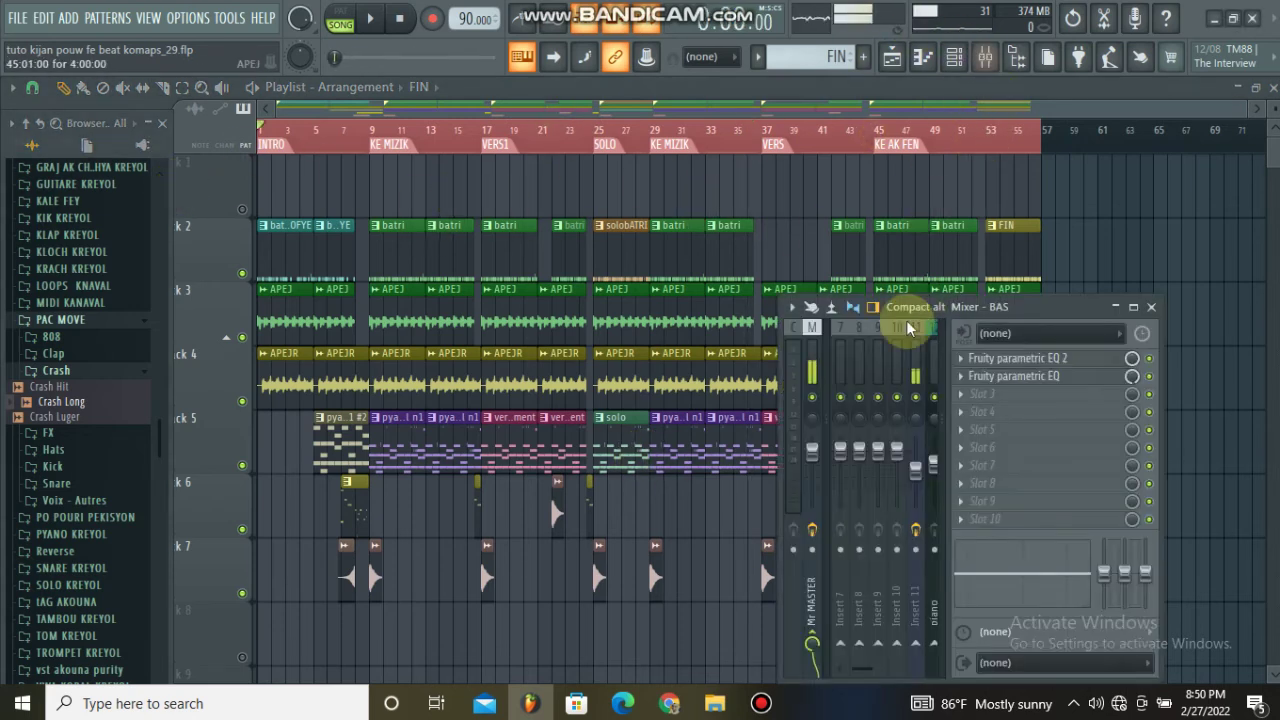
{"action": "left_click_drag", "start_coordinate": [780, 380], "coordinate": [768, 380]}
{"action": "left_click_drag", "start_coordinate": [376, 476], "coordinate": [372, 470]}
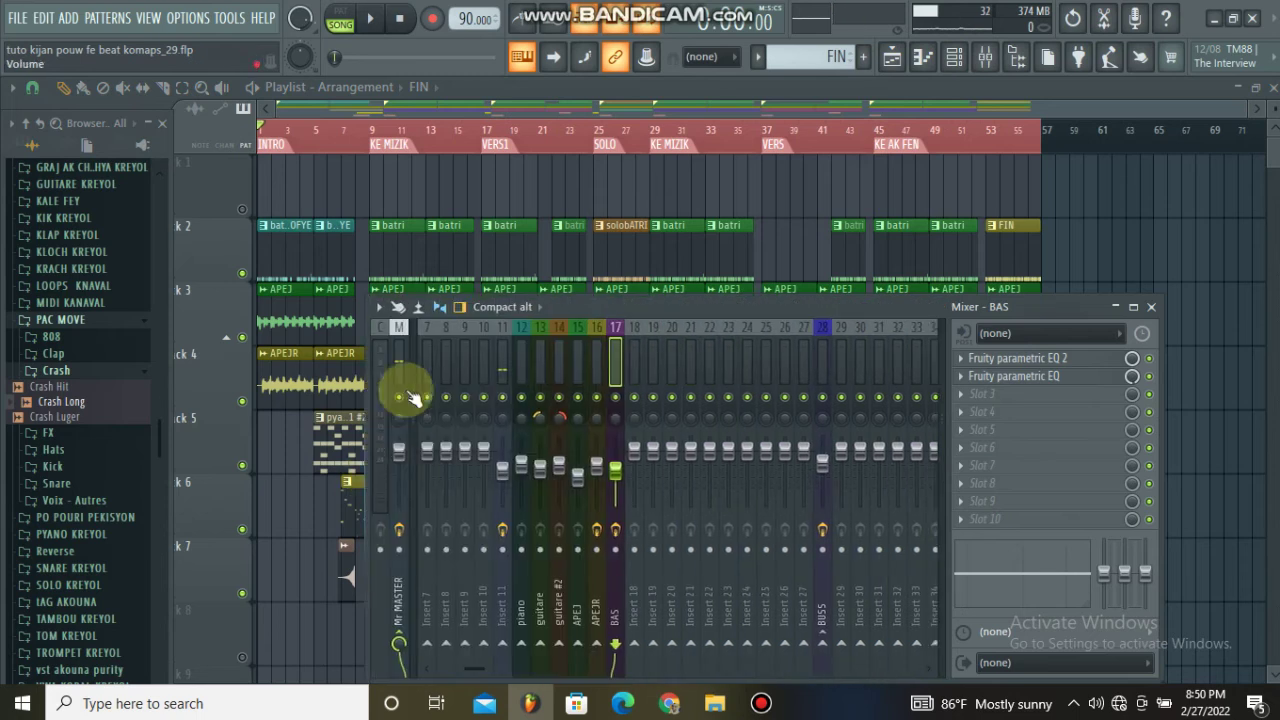
{"action": "left_click", "coordinate": [400, 376]}
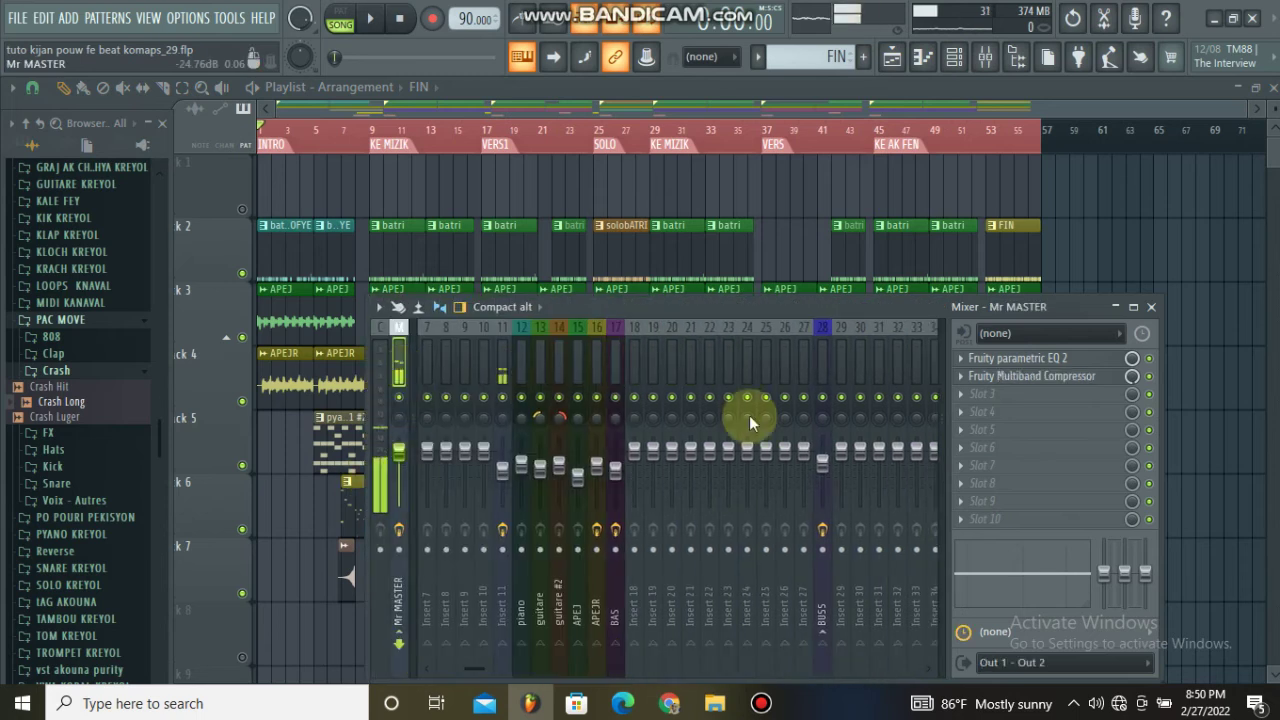
- Load Fruity parametric EQ 2 into slot 4 of the Mr MASTER track with the 20Hz + 18kHz cut preset
{"action": "left_click", "coordinate": [963, 421]}
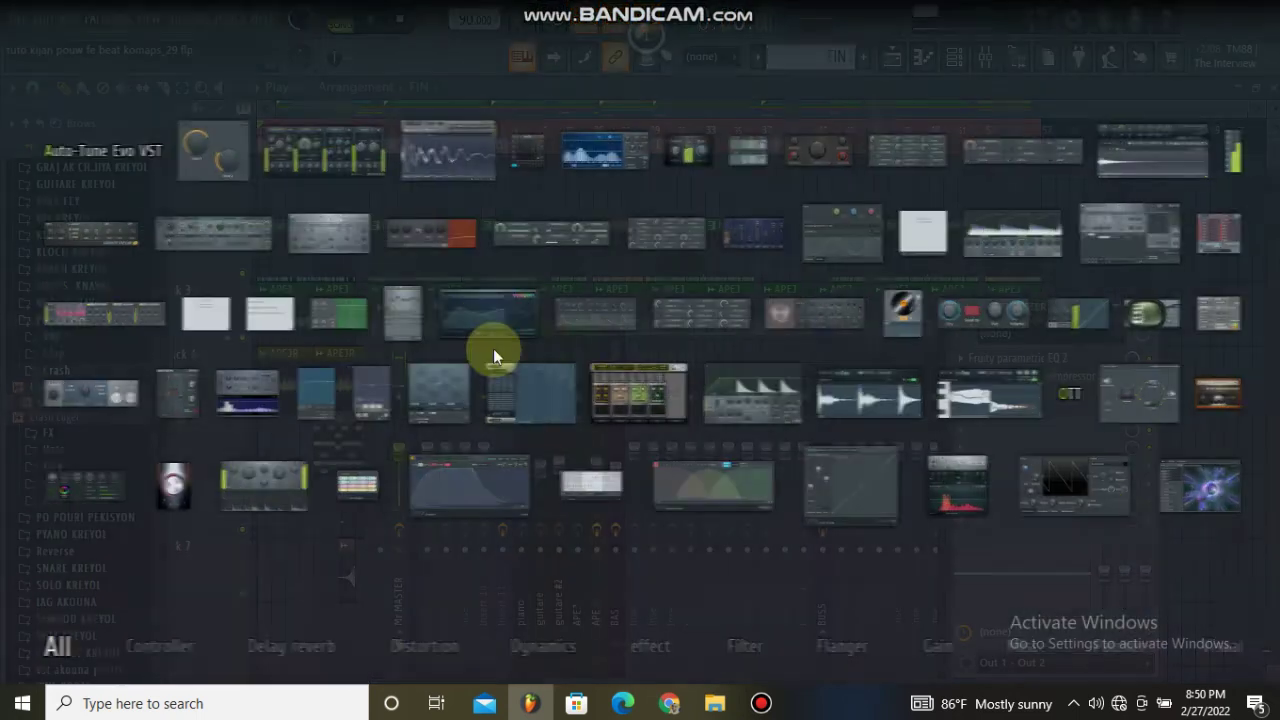
{"action": "left_click", "coordinate": [472, 322]}
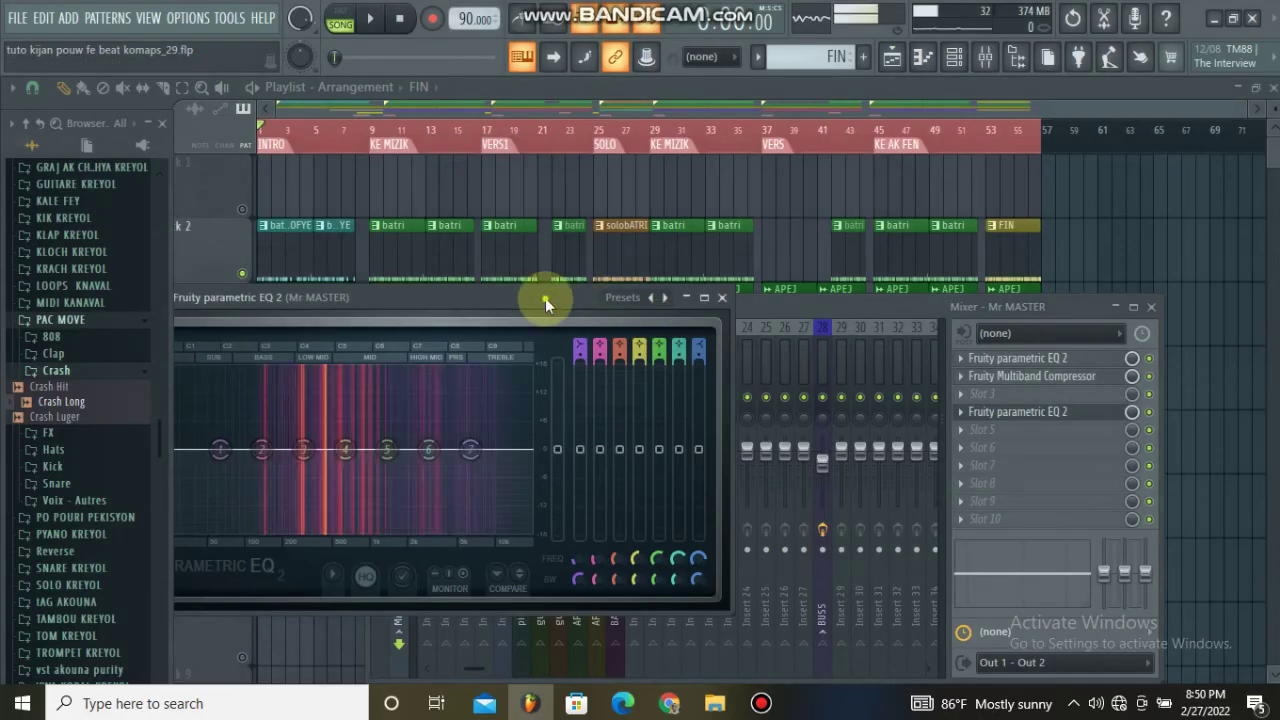
{"action": "left_click_drag", "start_coordinate": [652, 300], "coordinate": [757, 277]}
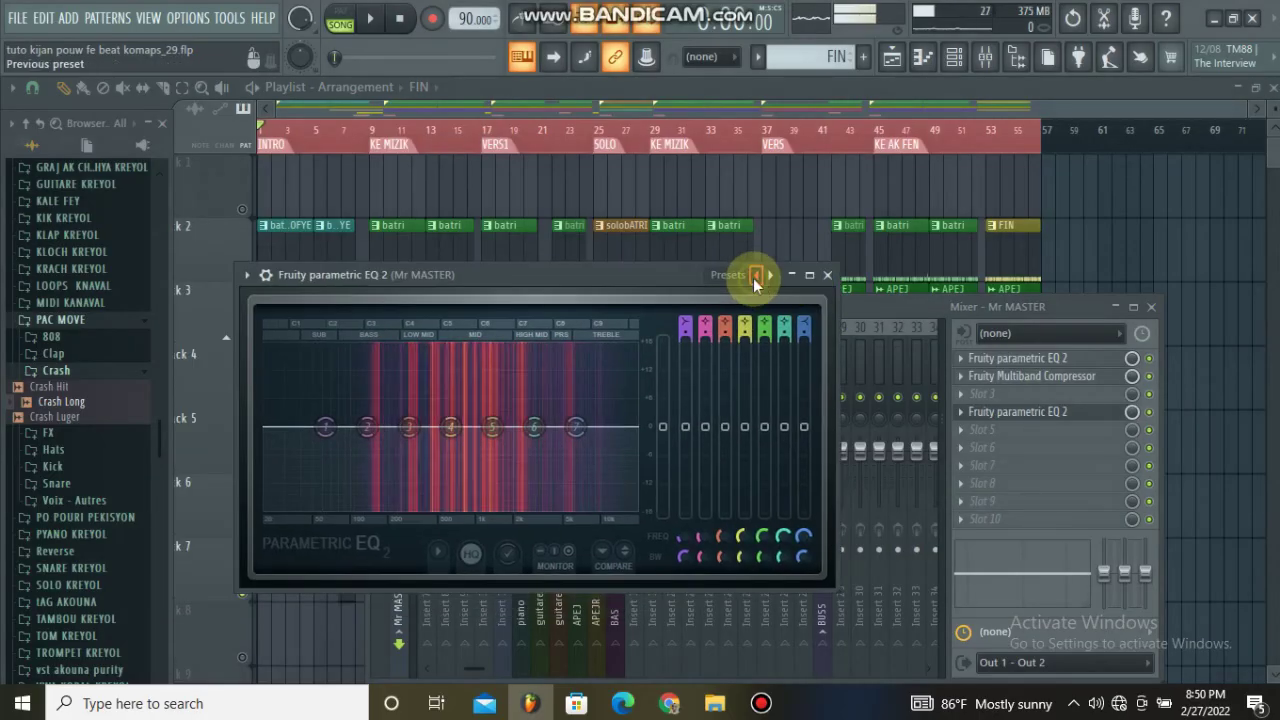
{"action": "left_click", "coordinate": [755, 277]}
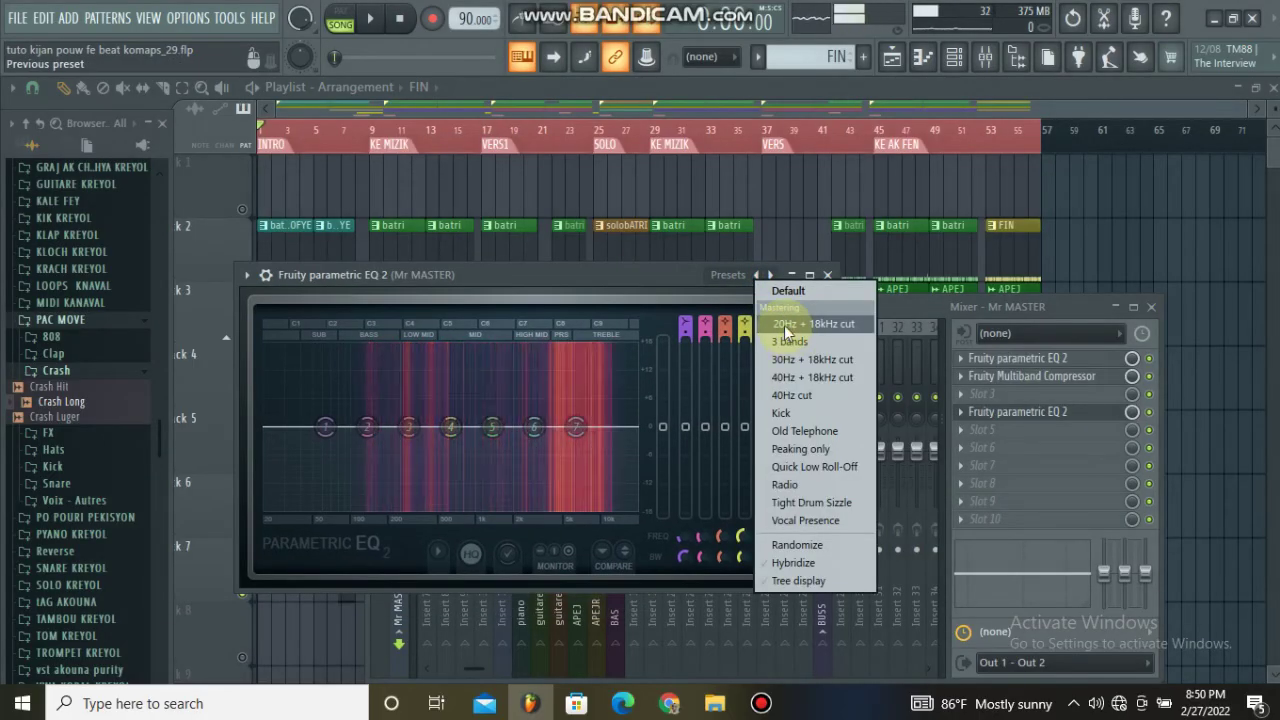
{"action": "left_click", "coordinate": [786, 324]}
- Lower the EQ's band 7 low-pass cutoff into the bass range while playing the intro, and close the EQ window
{"action": "left_click_drag", "start_coordinate": [626, 432], "coordinate": [628, 427]}
{"action": "left_click_drag", "start_coordinate": [521, 428], "coordinate": [636, 428]}
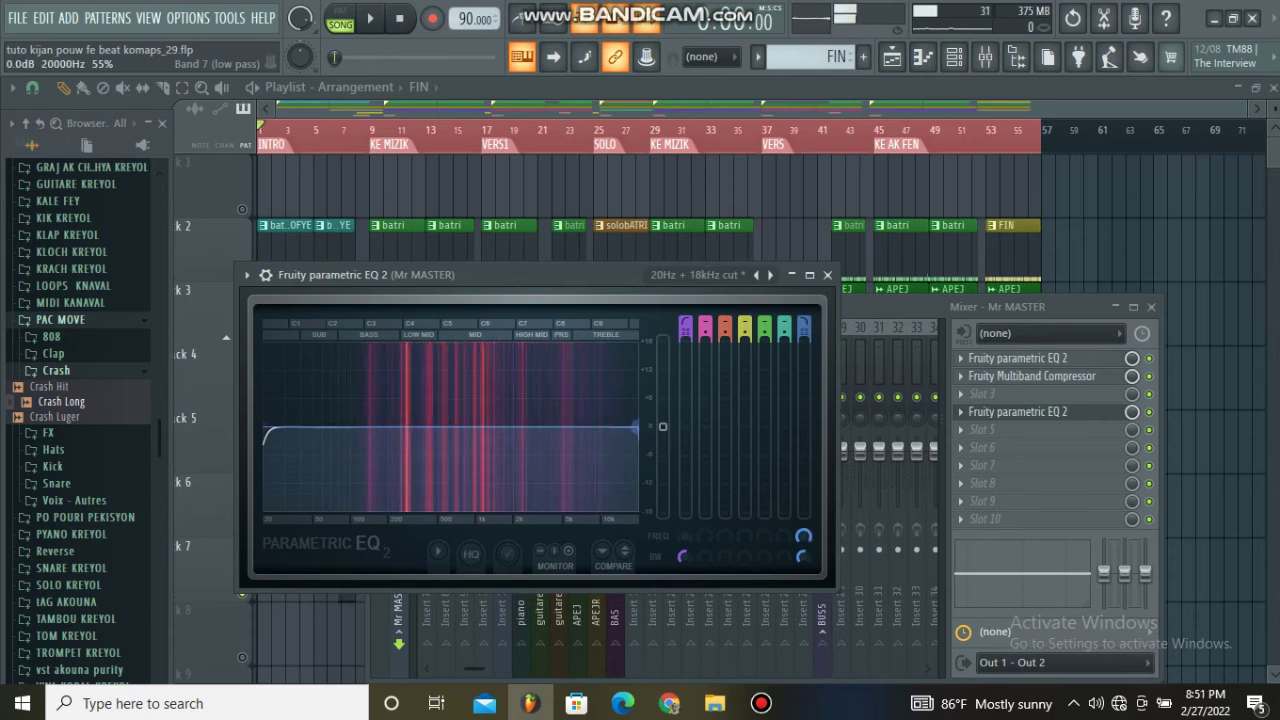
{"action": "left_click_drag", "start_coordinate": [637, 428], "coordinate": [635, 428]}
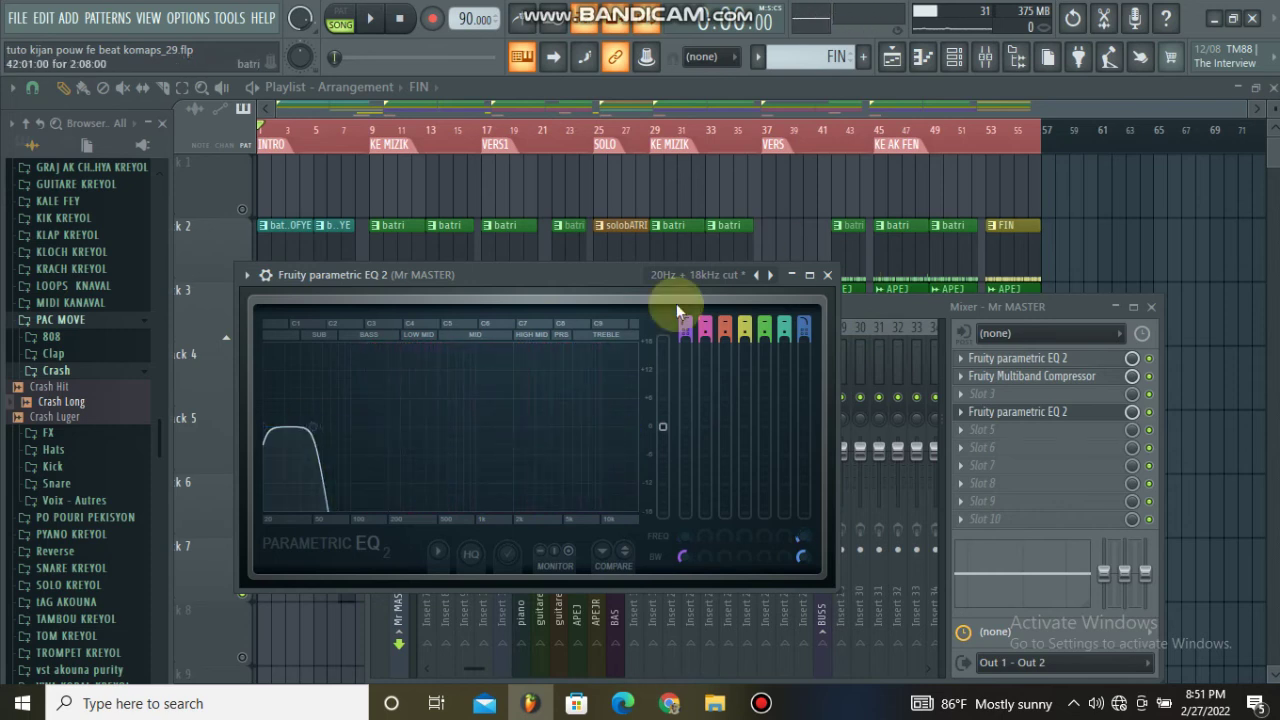
{"action": "key", "text": "space"}
{"action": "left_click_drag", "start_coordinate": [323, 424], "coordinate": [365, 432]}
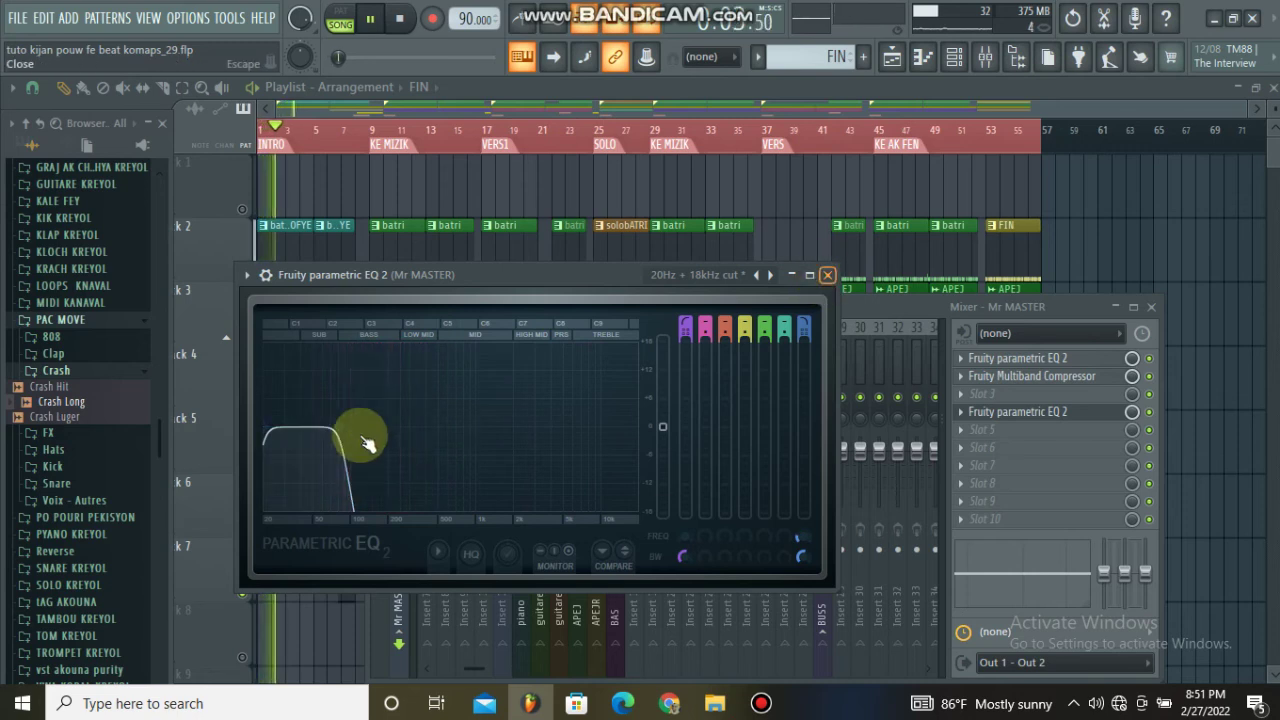
{"action": "key", "text": "space"}
{"action": "left_click", "coordinate": [827, 274]}
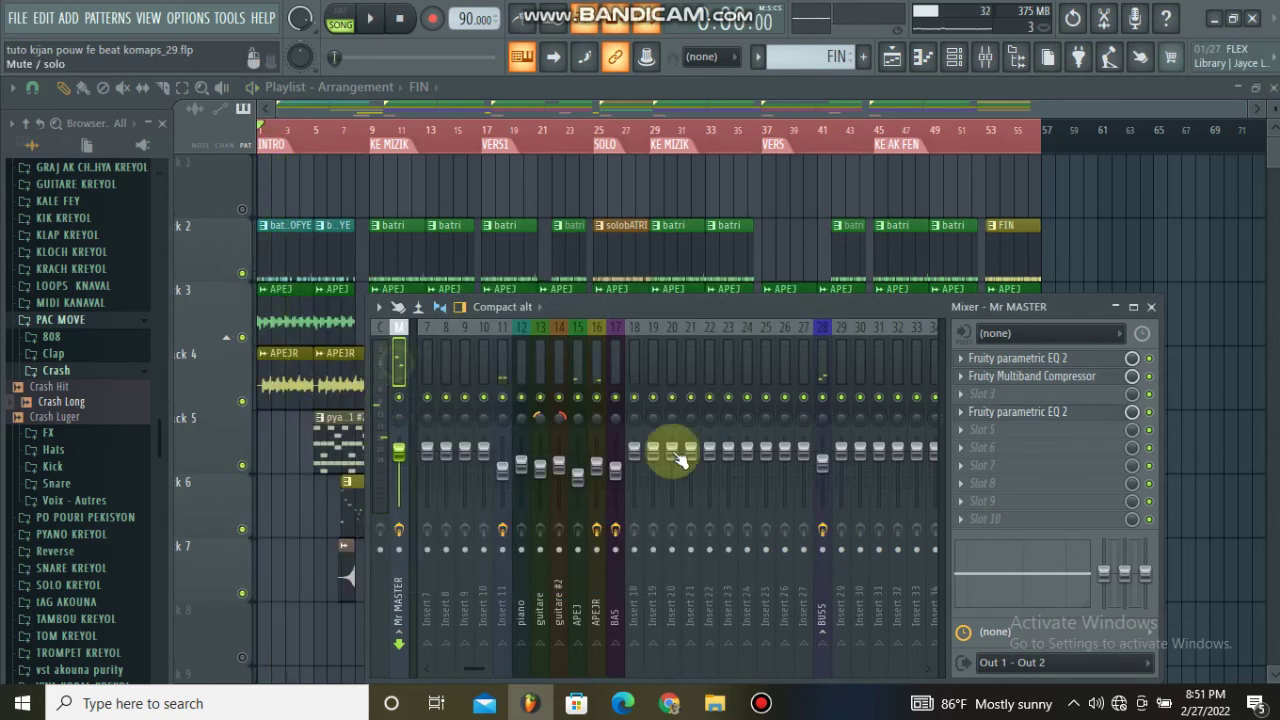
- Create an automation clip for the mute/solo switch of the master's slot 4 EQ and enable playlist track 1
{"action": "key", "text": "space"}
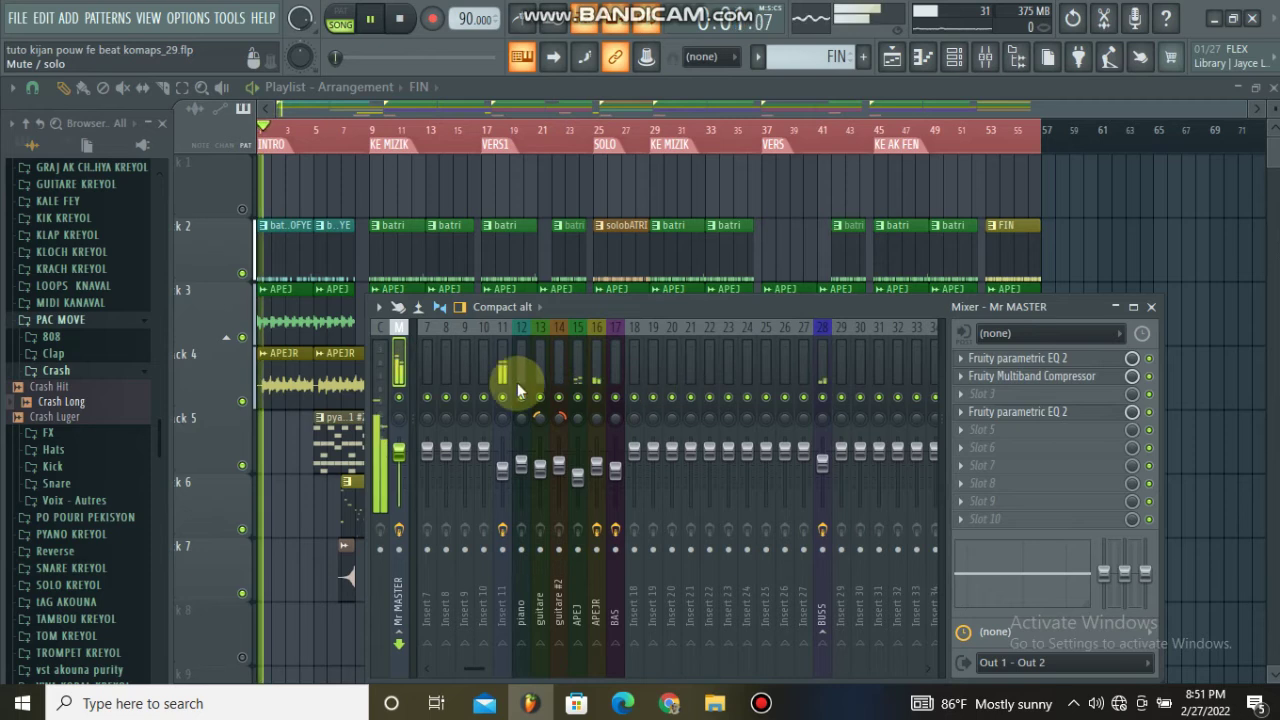
{"action": "key", "text": "space"}
{"action": "right_click", "coordinate": [1154, 422]}
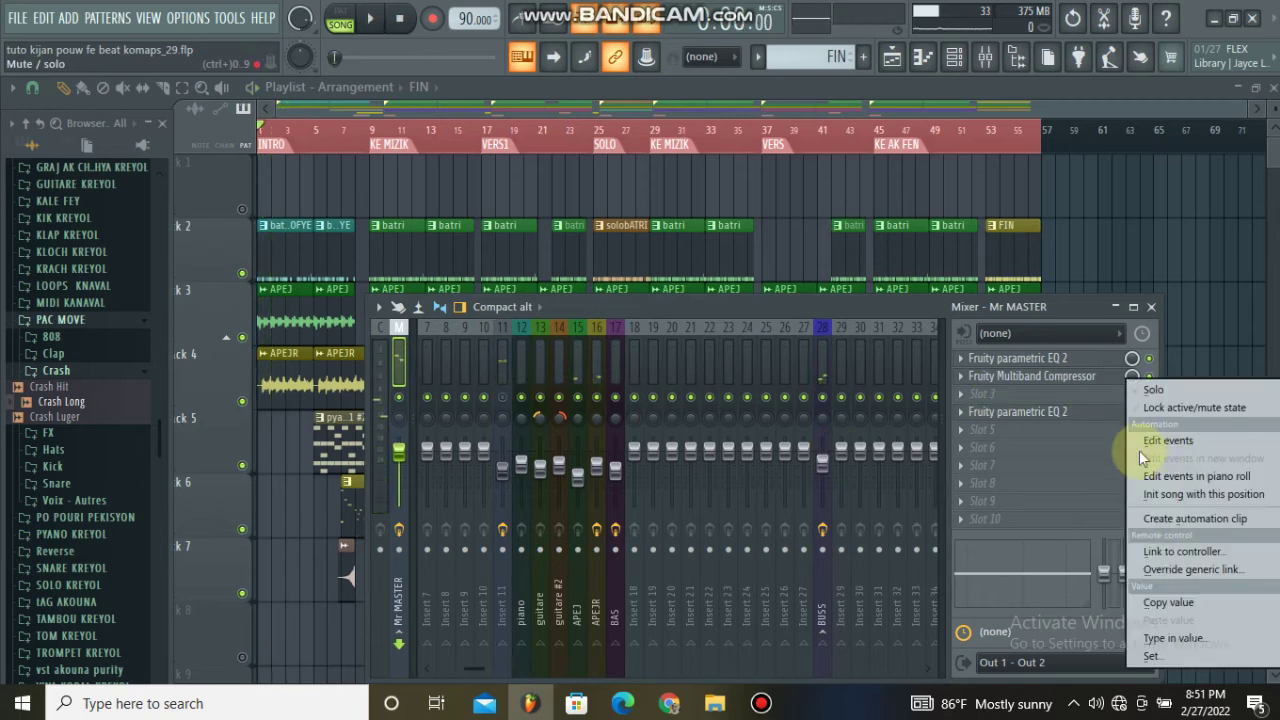
{"action": "left_click", "coordinate": [1157, 521]}
{"action": "left_click", "coordinate": [1151, 307]}
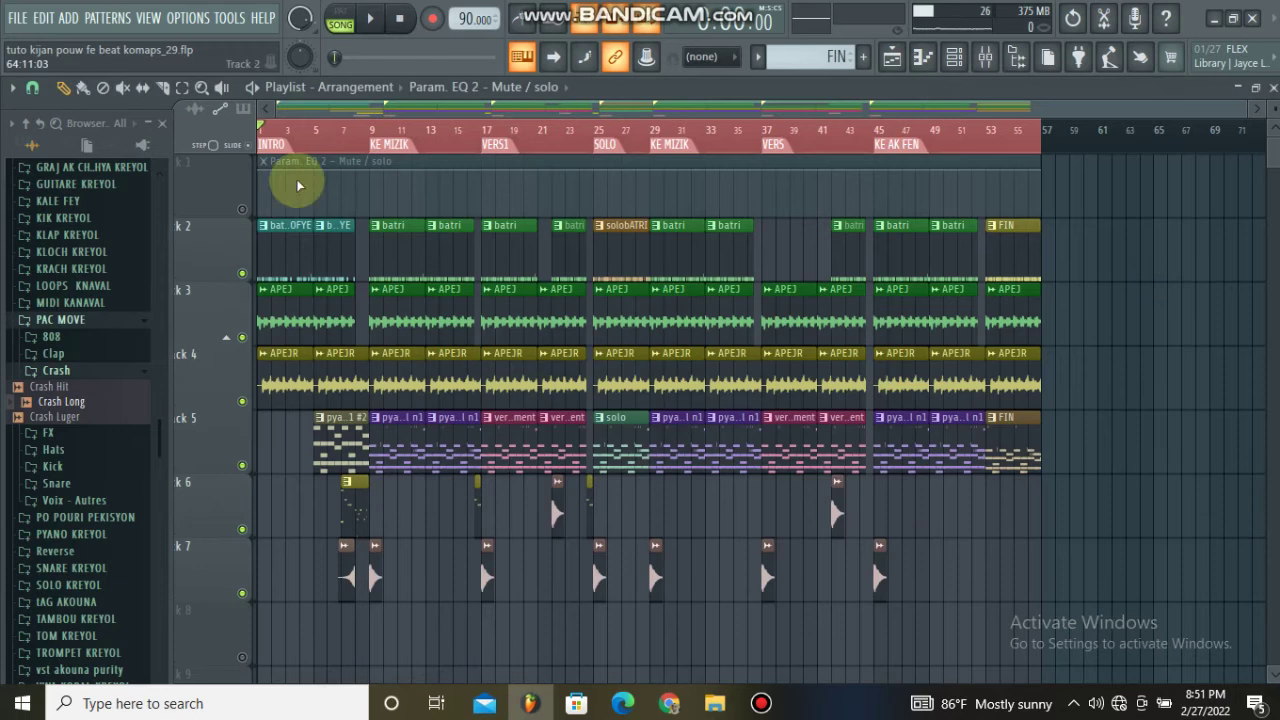
{"action": "left_click", "coordinate": [242, 209]}
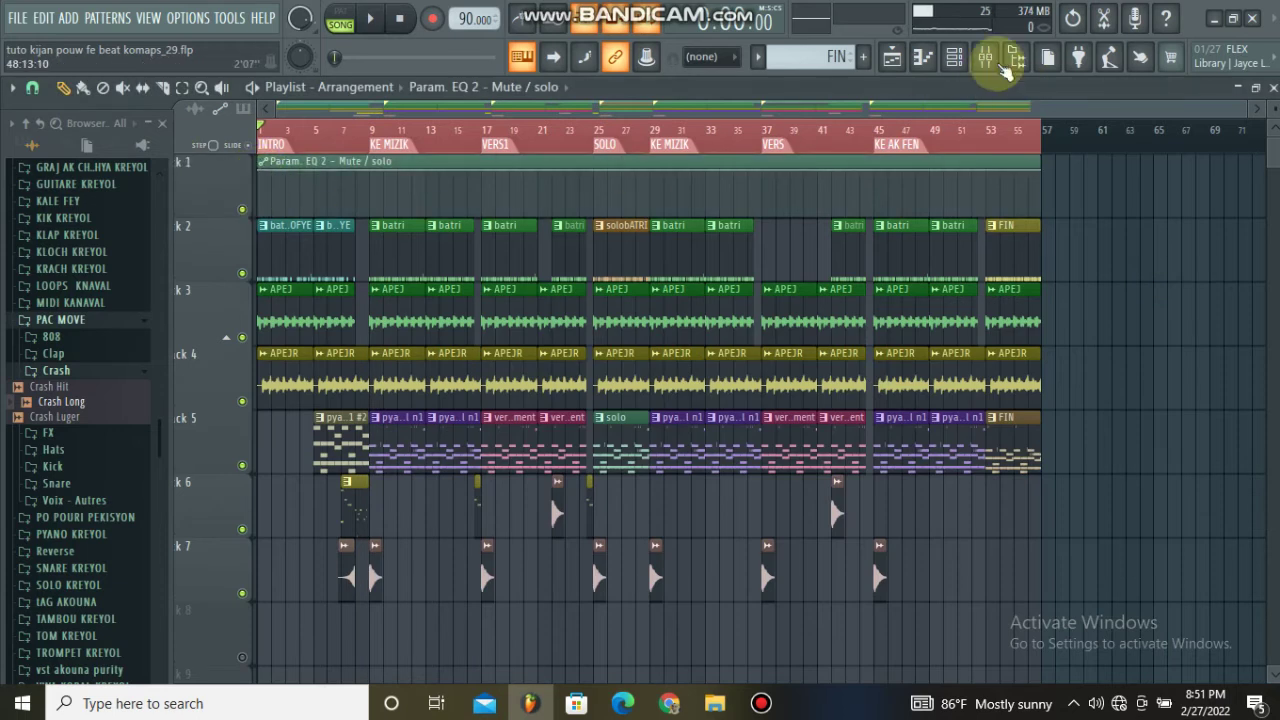
- Reopen the mixer, detach its window, and place it below the automation clip on track 1
{"action": "left_click", "coordinate": [995, 60]}
{"action": "left_click", "coordinate": [378, 308]}
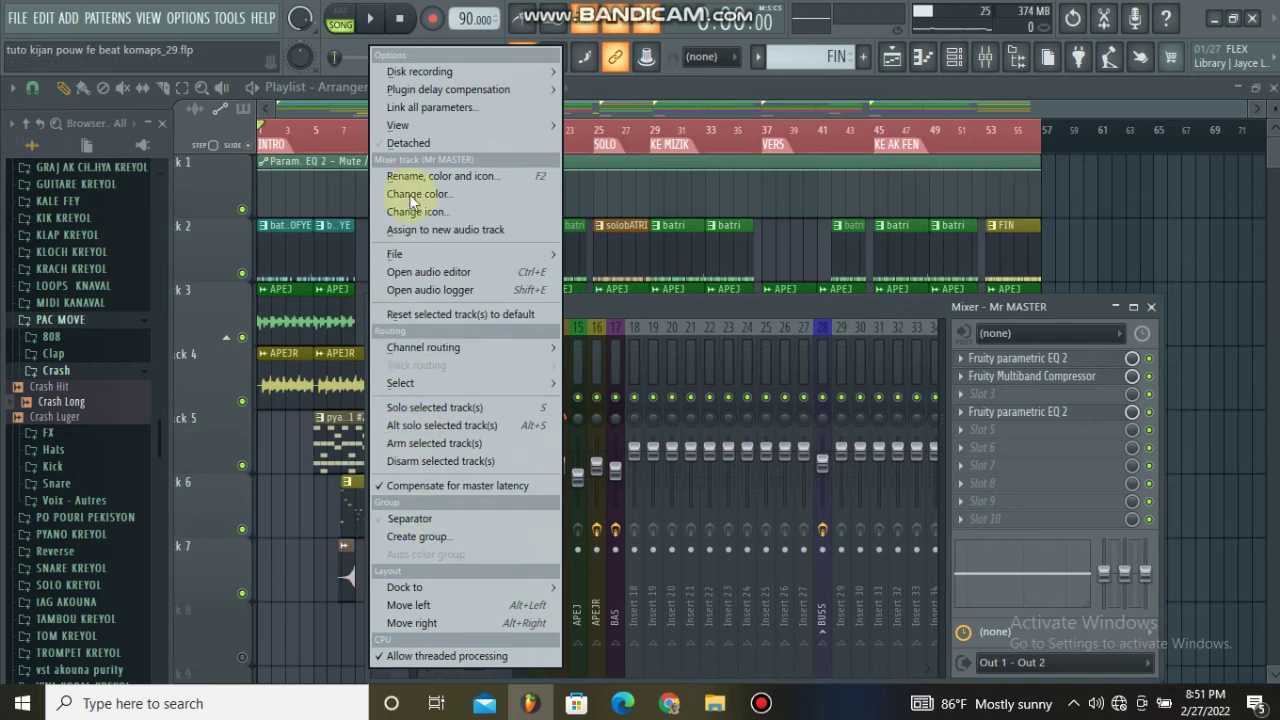
{"action": "left_click", "coordinate": [412, 145]}
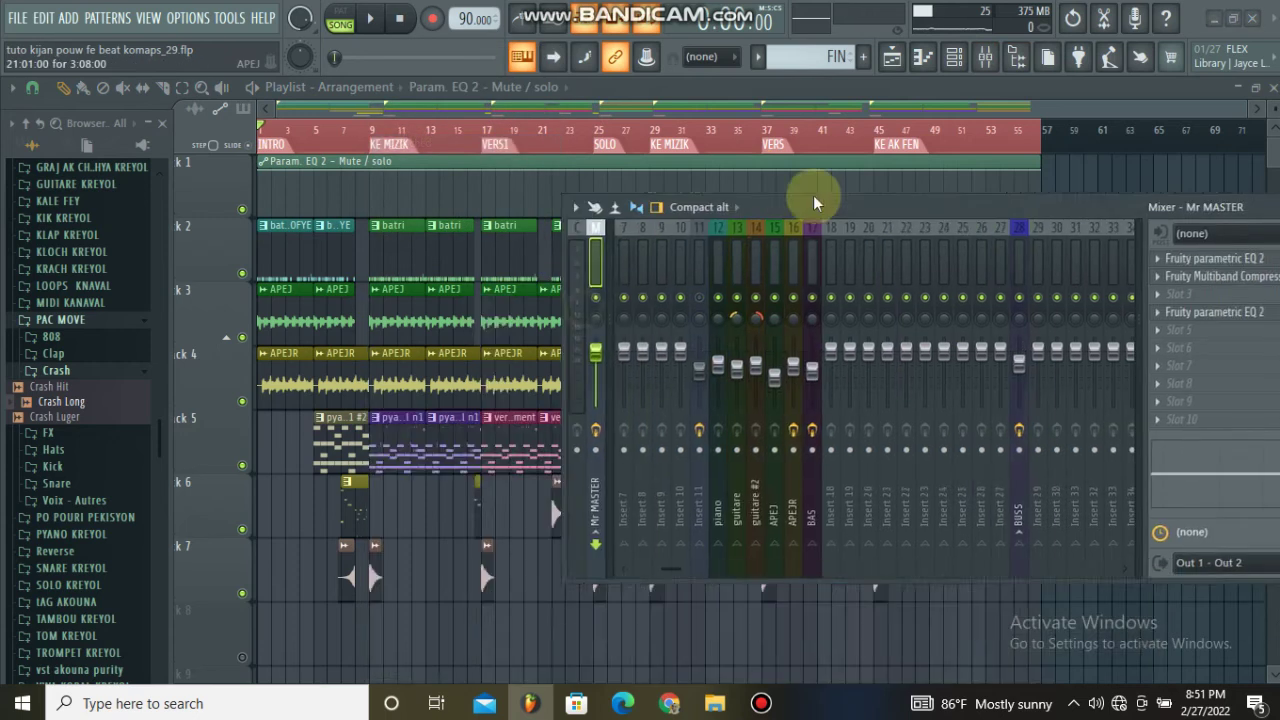
{"action": "left_click_drag", "start_coordinate": [736, 287], "coordinate": [626, 394]}
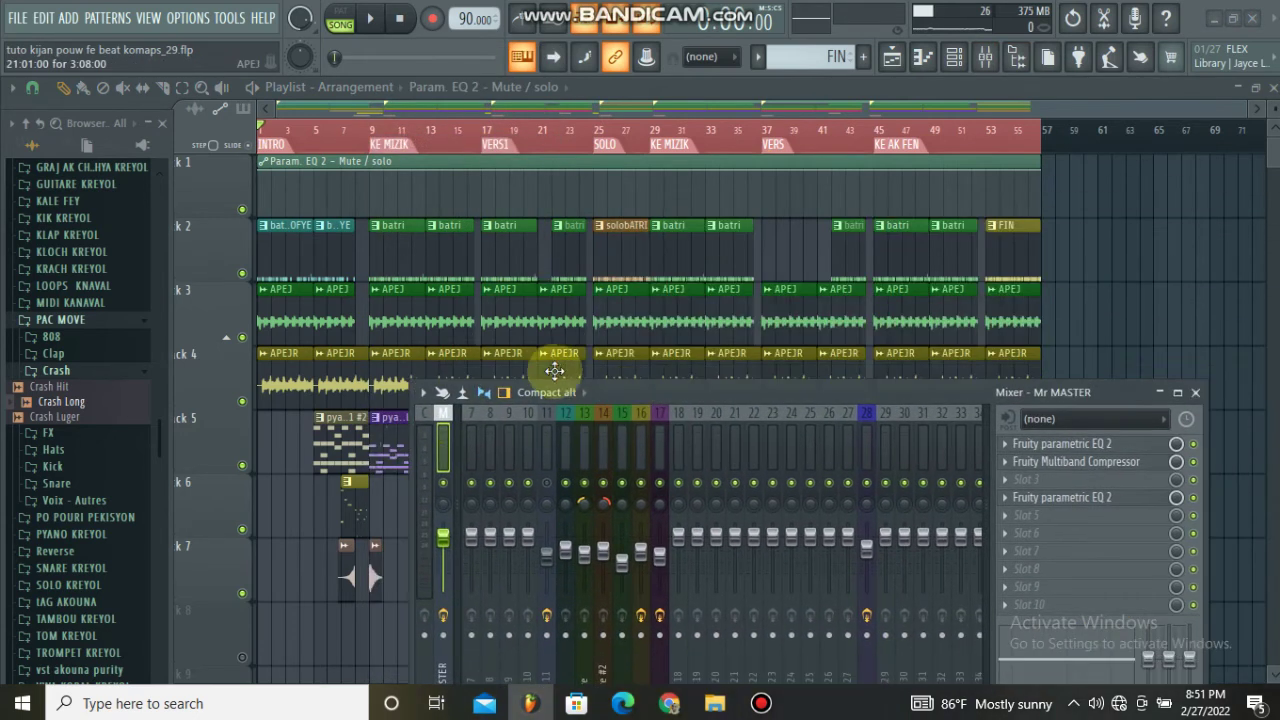
- During playback, lower the automation clip's start point to the minimum and bend its curve into a fast early rise
{"action": "key", "text": "space"}
{"action": "left_click_drag", "start_coordinate": [259, 168], "coordinate": [257, 248]}
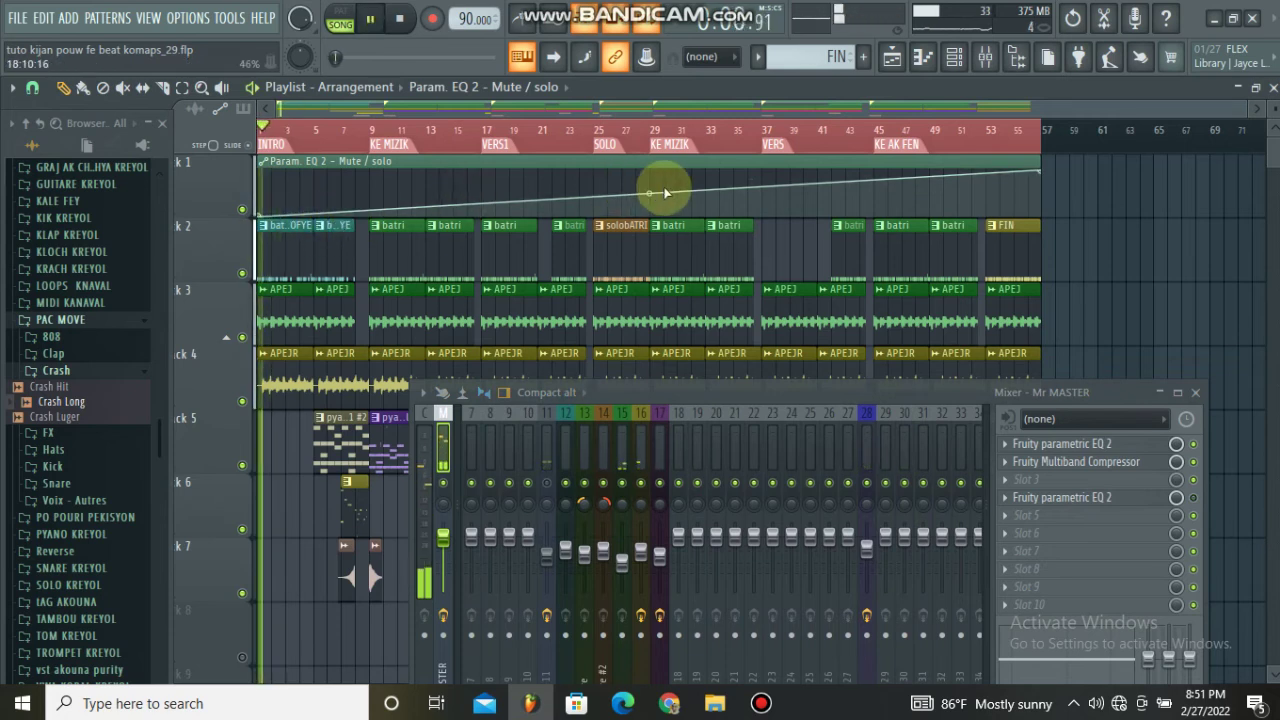
{"action": "left_click_drag", "start_coordinate": [655, 190], "coordinate": [651, 166]}
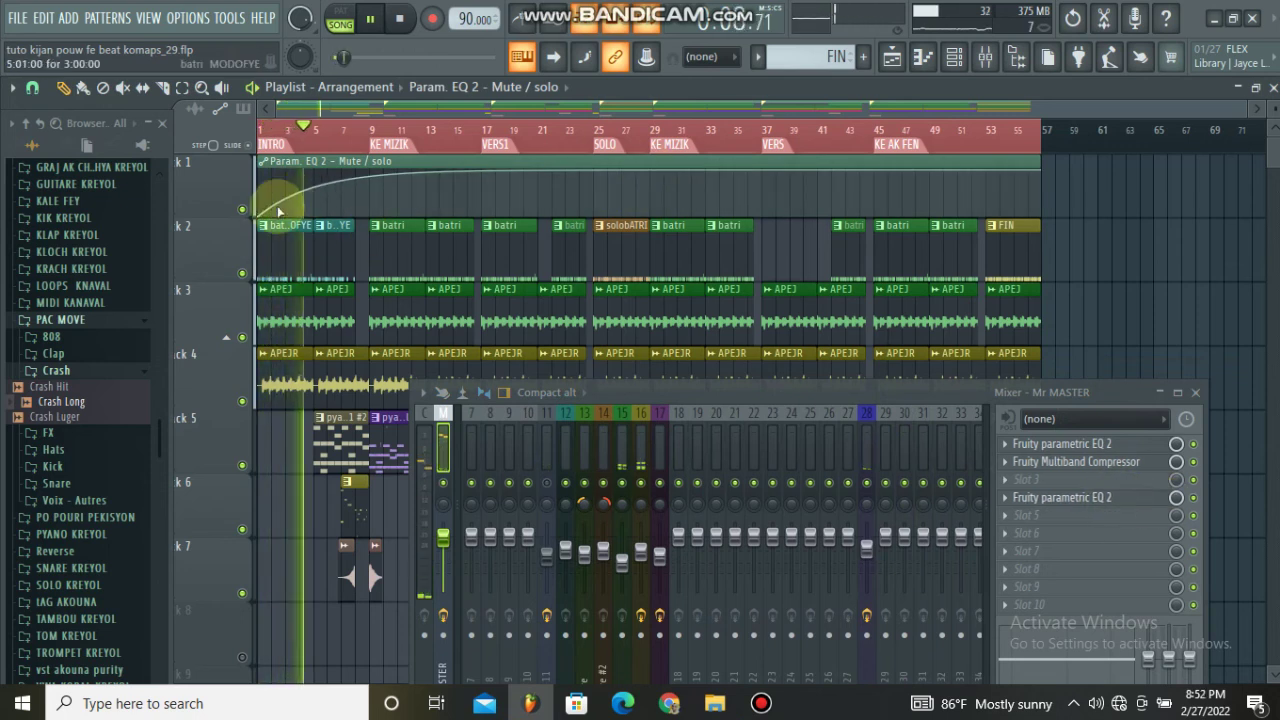
- Shorten the EQ mute/solo automation clip so that it ends at bar 9, where KE MIZIK begins
{"action": "left_click", "coordinate": [1044, 167]}
{"action": "right_click", "coordinate": [1060, 160]}
{"action": "right_click", "coordinate": [1062, 162]}
{"action": "left_click_drag", "start_coordinate": [1041, 165], "coordinate": [368, 130]}
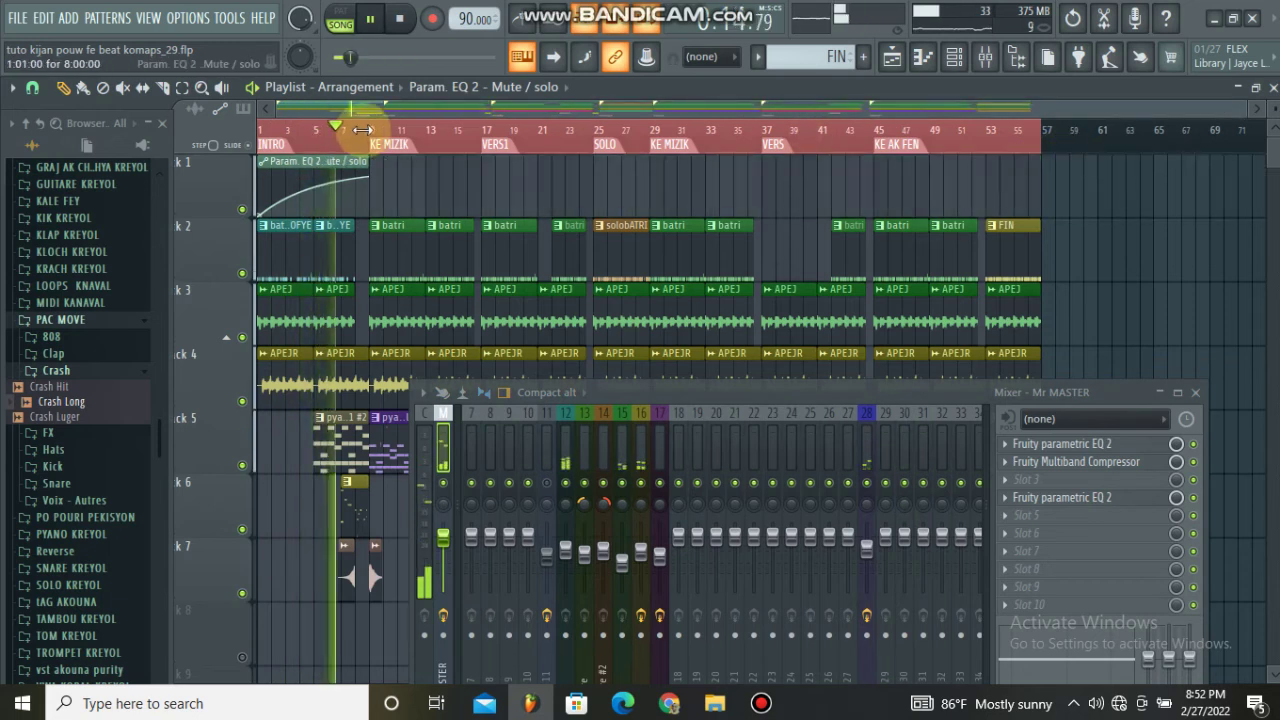
- Add a control point about half a bar before bar 9 and drop the automation to near its minimum from there
{"action": "scroll", "coordinate": [351, 124], "scroll_direction": "up", "scroll_amount": 3}
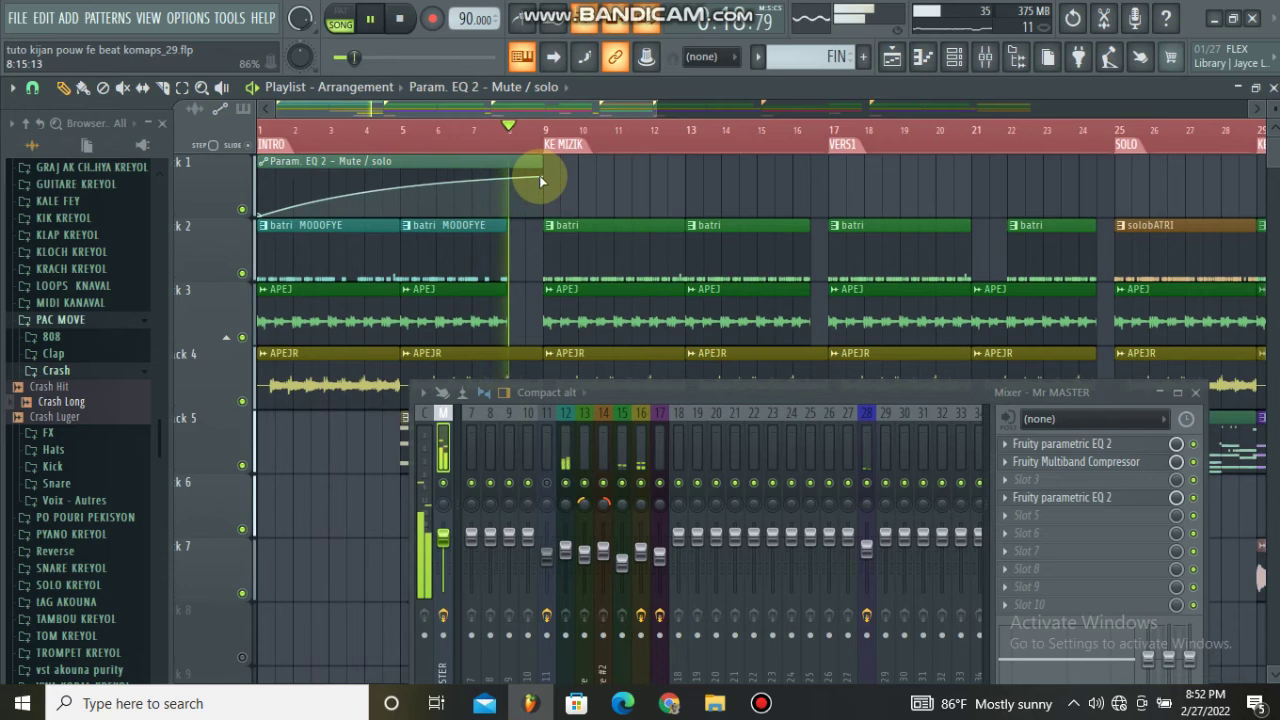
{"action": "left_click_drag", "start_coordinate": [537, 180], "coordinate": [543, 182]}
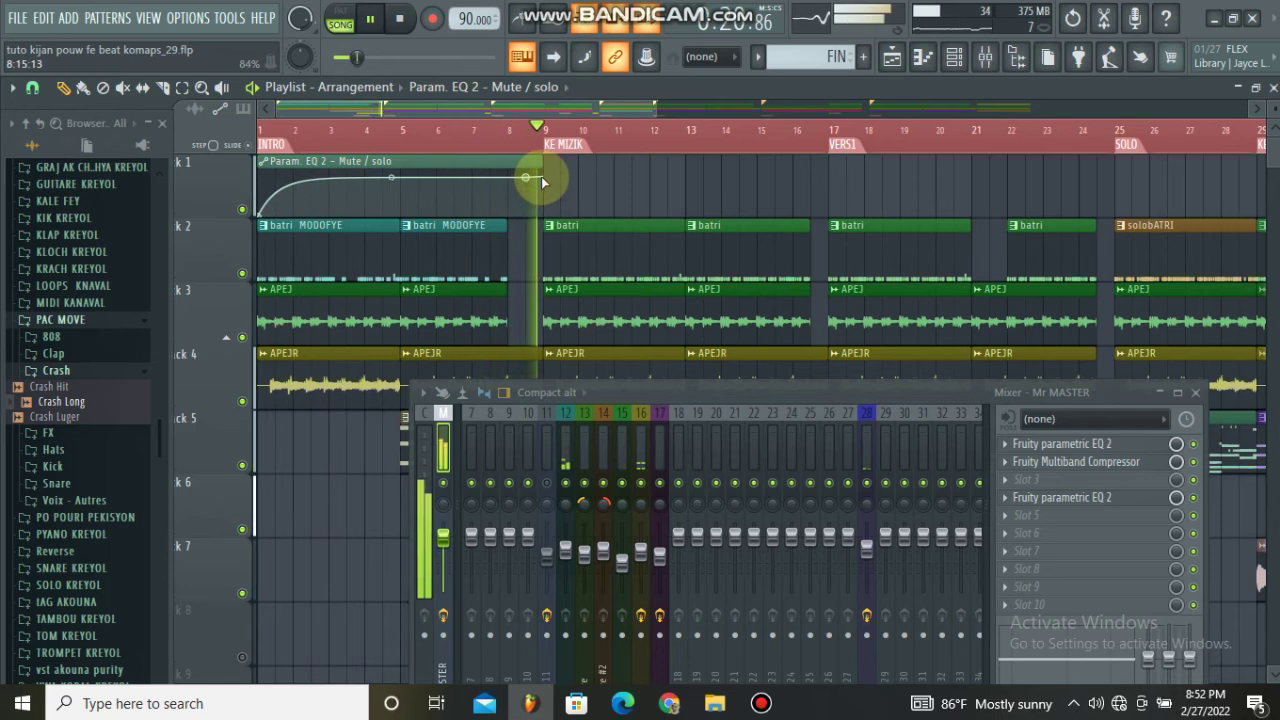
{"action": "left_click_drag", "start_coordinate": [533, 181], "coordinate": [542, 218]}
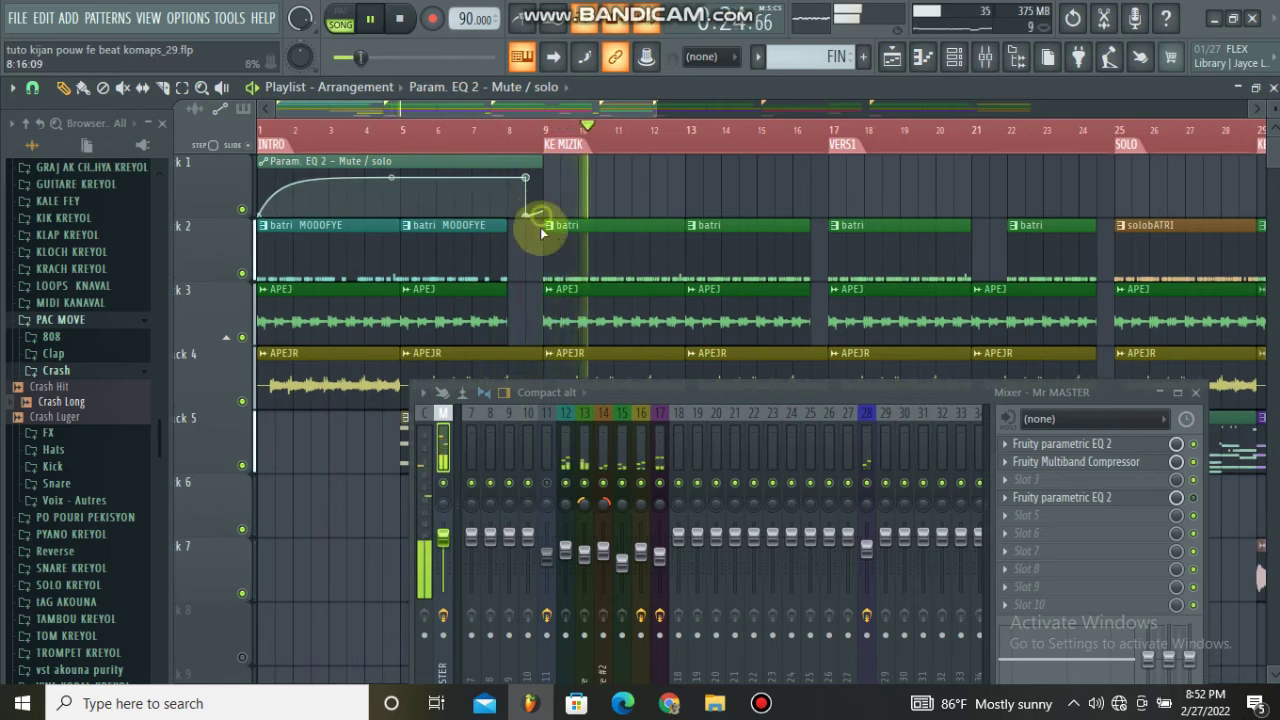
- Try extending the automation clip past the end of FIN at its minimum level, and trim it back to about bar 9
{"action": "left_click_drag", "start_coordinate": [541, 163], "coordinate": [600, 200]}
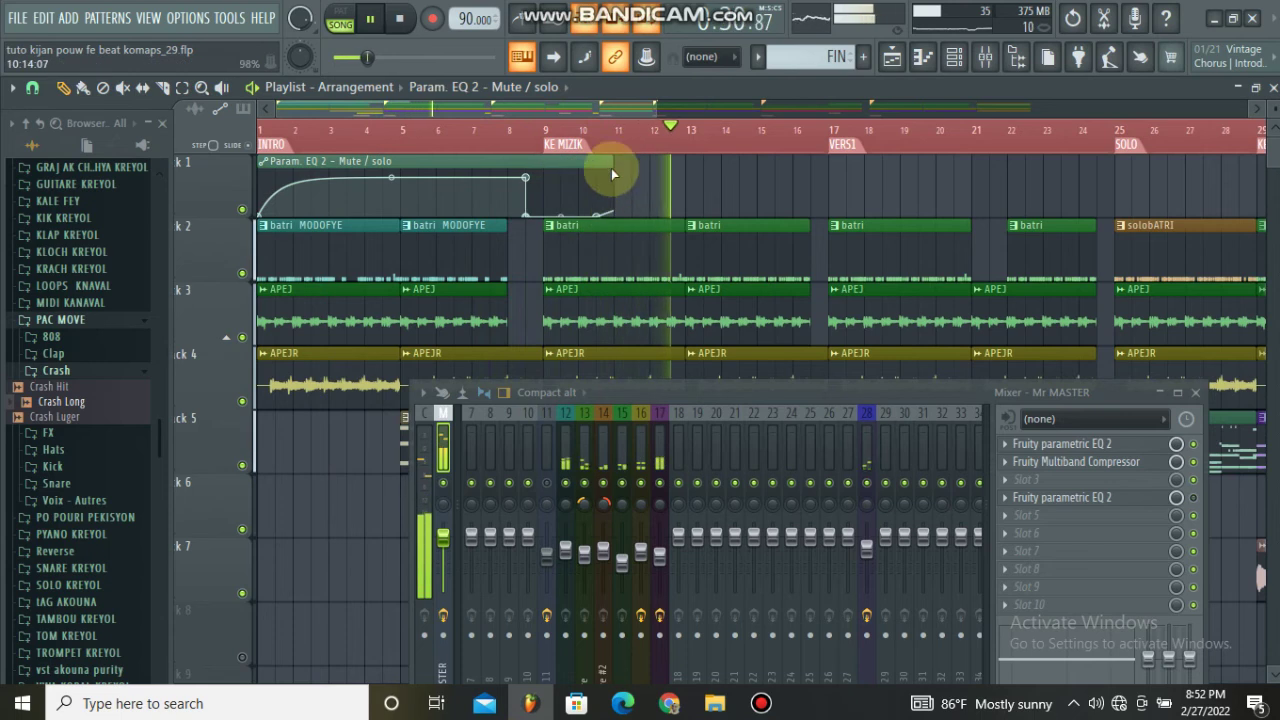
{"action": "left_click_drag", "start_coordinate": [613, 162], "coordinate": [1228, 163]}
{"action": "scroll", "coordinate": [1228, 163], "scroll_direction": "down", "scroll_amount": 5}
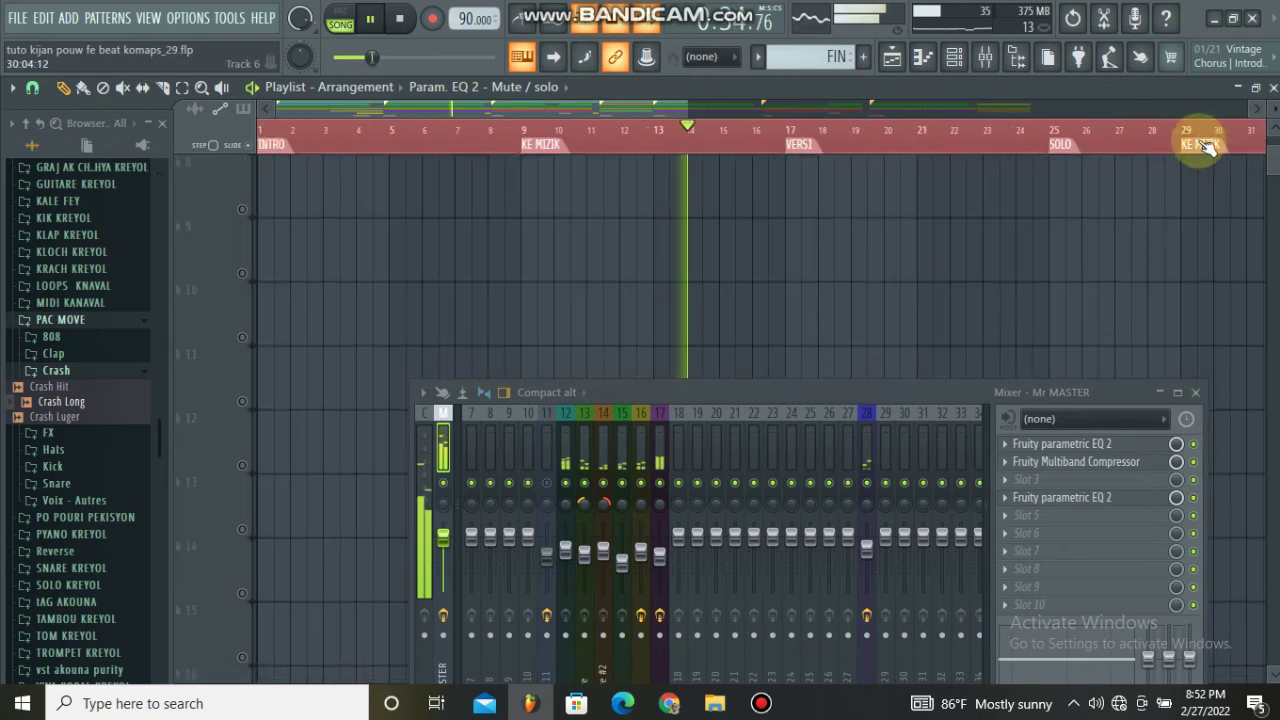
{"action": "scroll", "coordinate": [1100, 257], "scroll_direction": "up", "scroll_amount": 5}
{"action": "scroll", "coordinate": [958, 138], "scroll_direction": "down", "scroll_amount": 2}
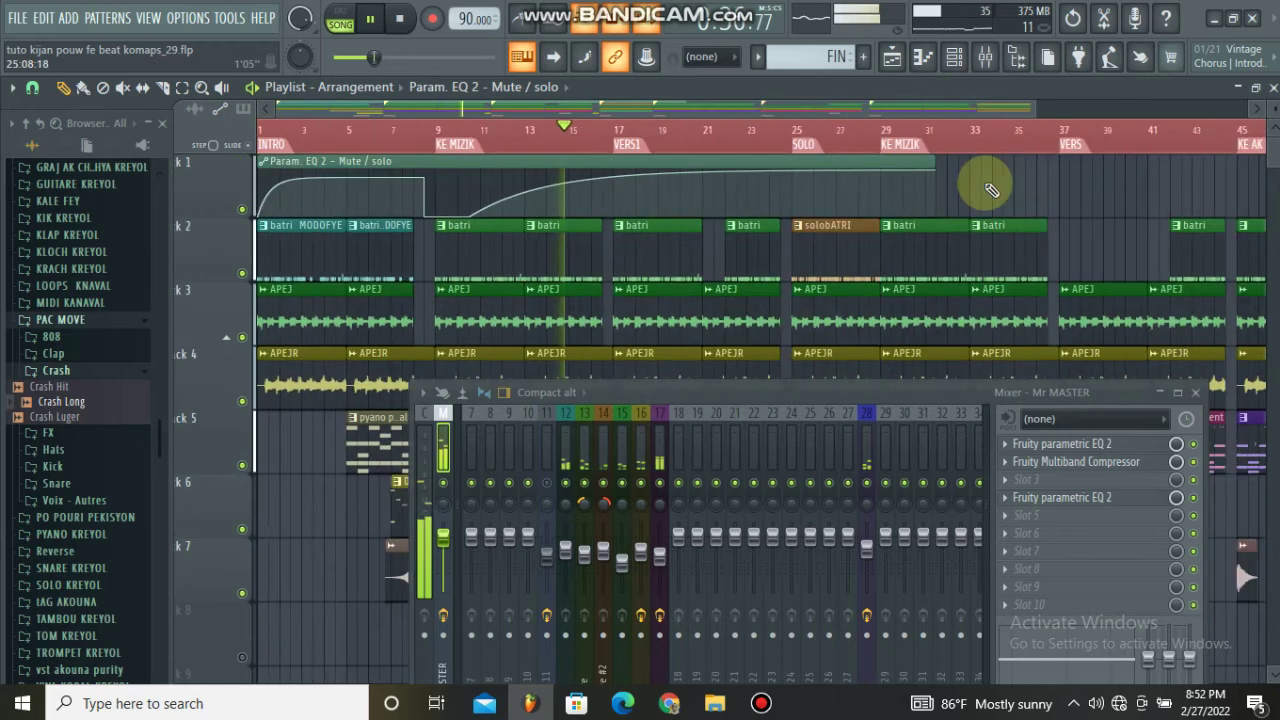
{"action": "scroll", "coordinate": [800, 143], "scroll_direction": "down", "scroll_amount": 2}
{"action": "scroll", "coordinate": [812, 245], "scroll_direction": "down", "scroll_amount": 1}
{"action": "scroll", "coordinate": [815, 182], "scroll_direction": "up", "scroll_amount": 1}
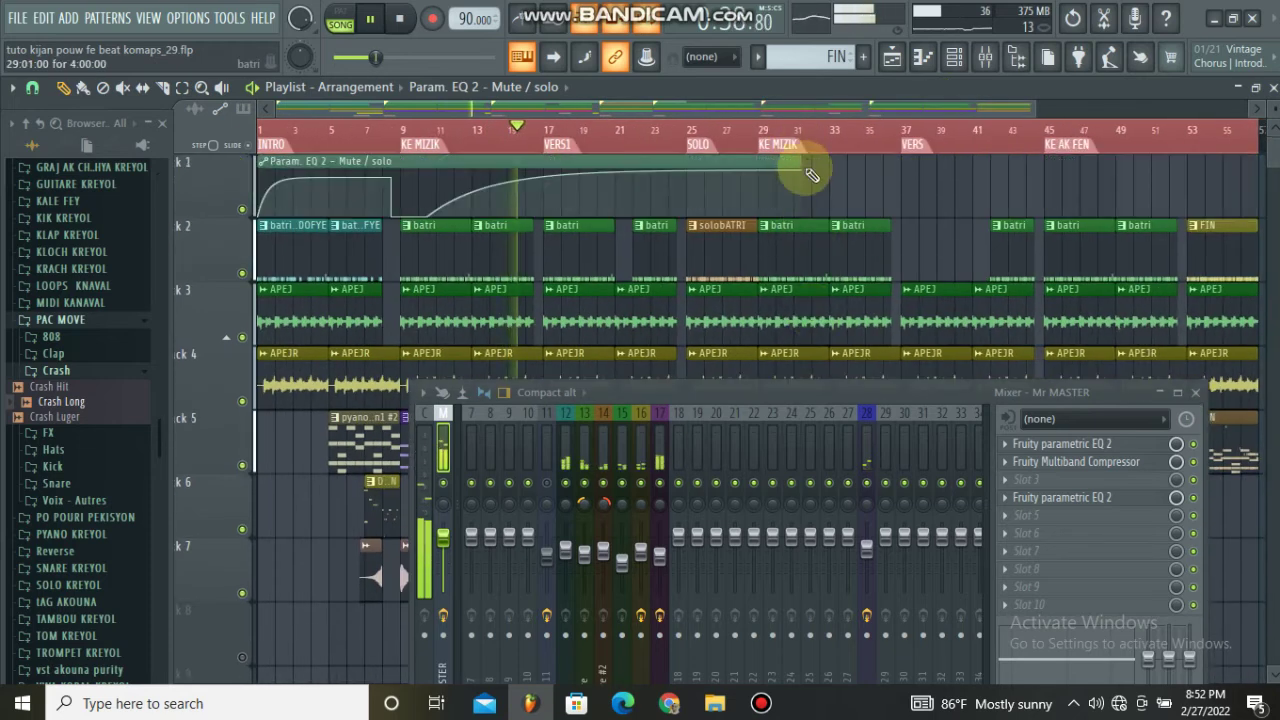
{"action": "left_click_drag", "start_coordinate": [802, 163], "coordinate": [1181, 196]}
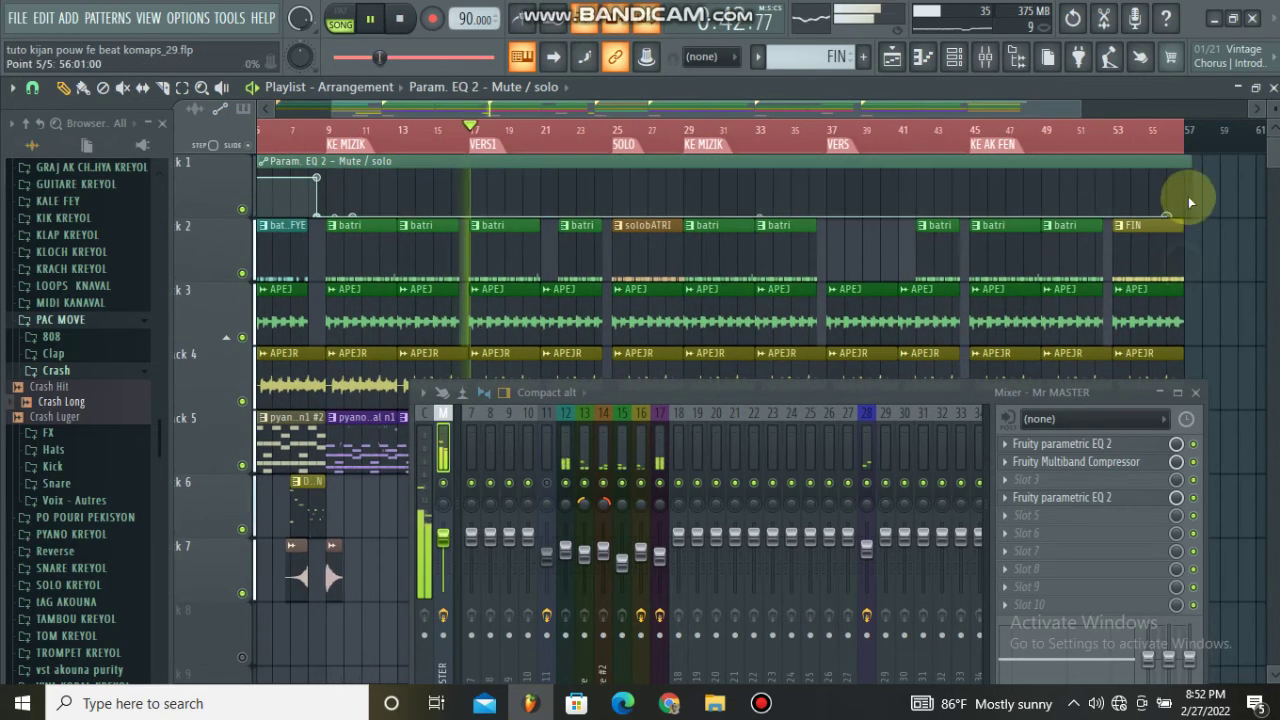
{"action": "left_click_drag", "start_coordinate": [1192, 168], "coordinate": [1168, 218]}
{"action": "left_click_drag", "start_coordinate": [572, 189], "coordinate": [330, 183]}
- Stop playback, and unmute and select the Insert 11 mixer track
{"action": "key", "text": "space"}
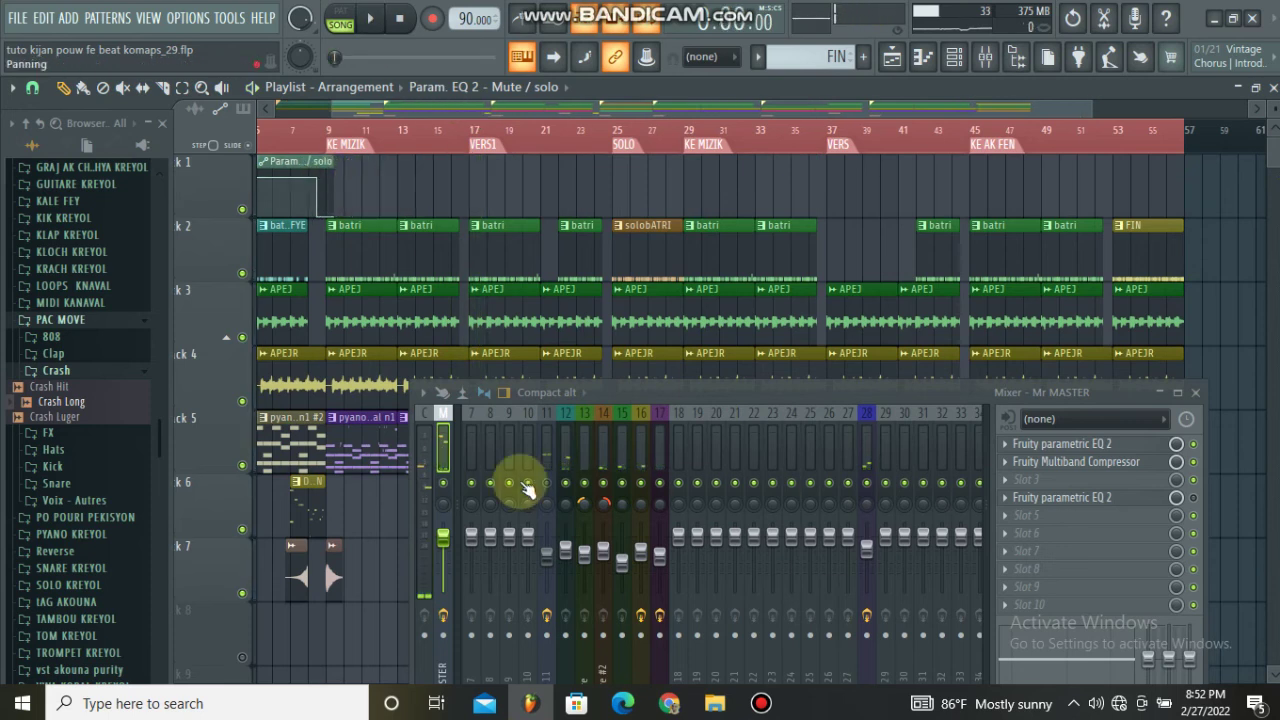
{"action": "left_click", "coordinate": [547, 458]}
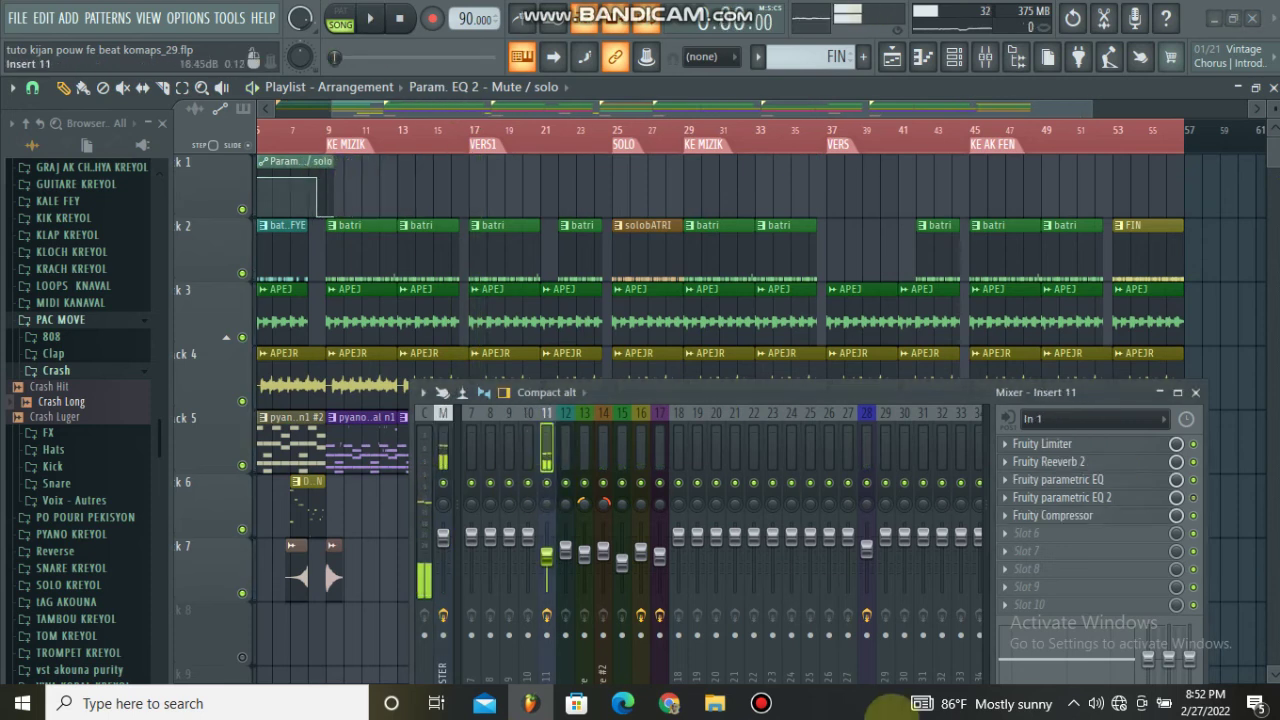
{"action": "left_click", "coordinate": [760, 704]}
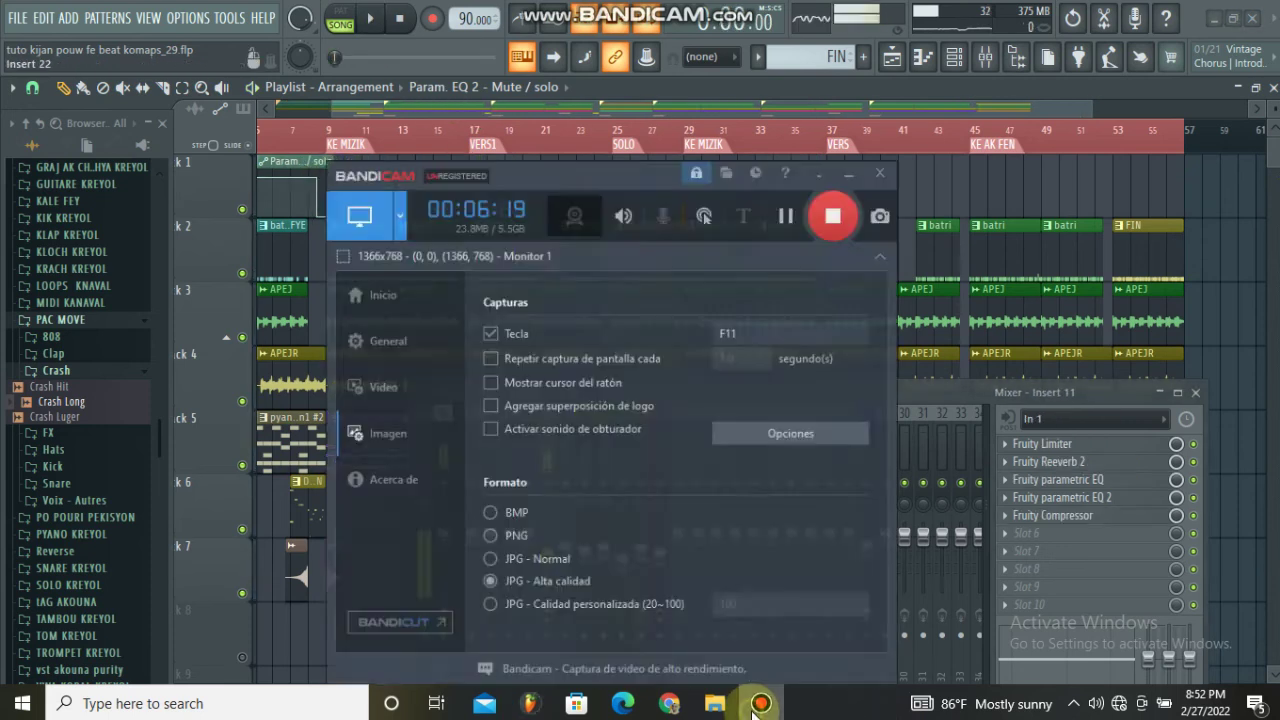
{"action": "left_click", "coordinate": [760, 704]}
{"action": "left_click", "coordinate": [760, 704]}
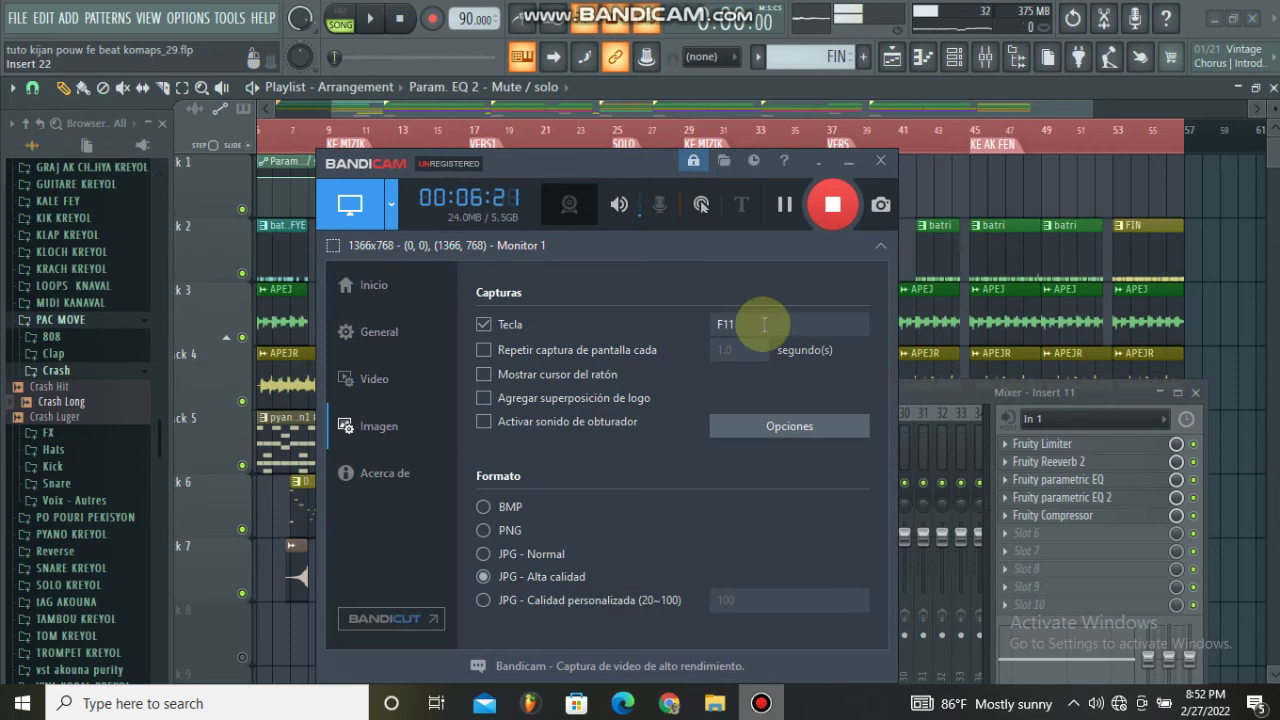
- Select the master mixer track and open its slot 4 Fruity parametric EQ 2 to check it while the intro plays
{"action": "left_click", "coordinate": [847, 162]}
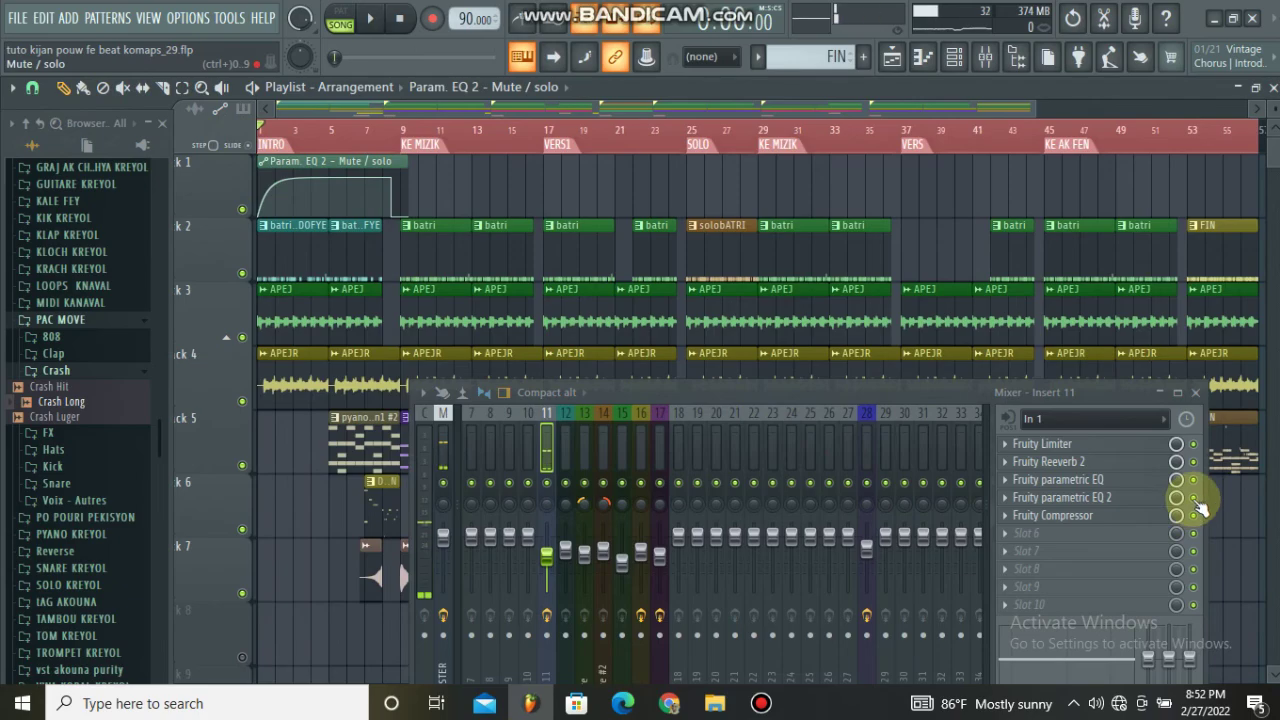
{"action": "left_click", "coordinate": [445, 462]}
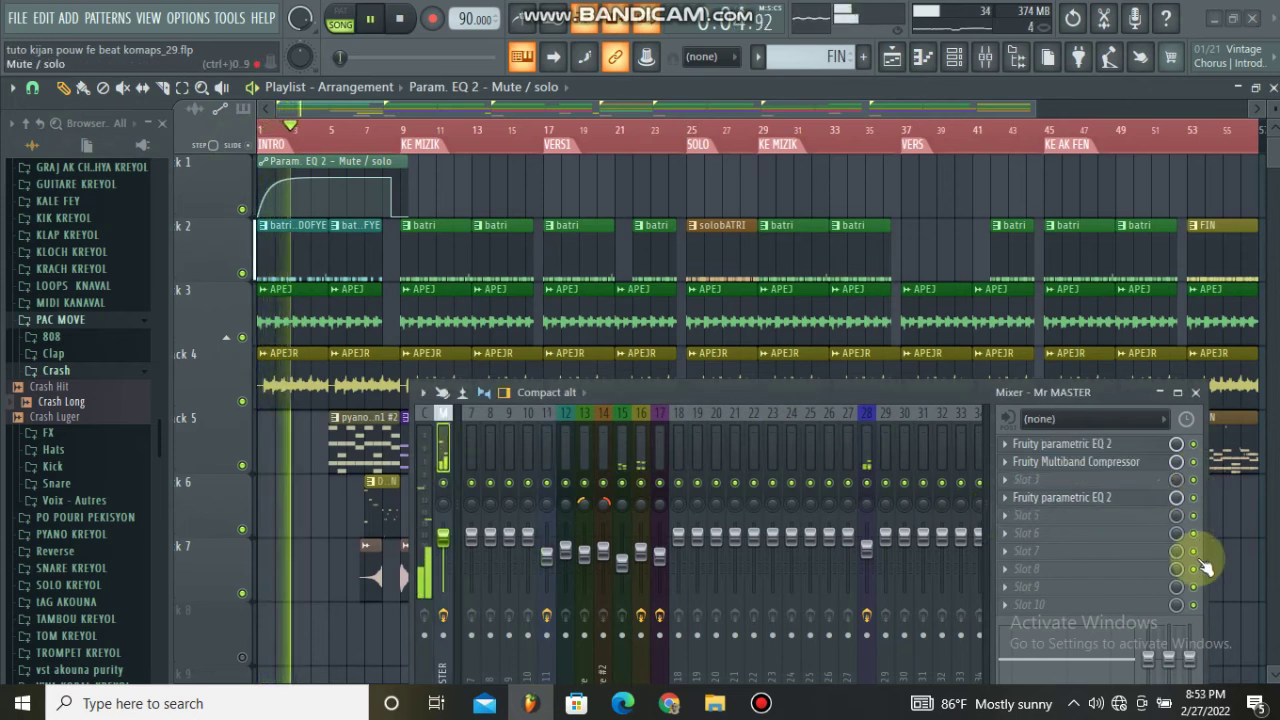
{"action": "left_click", "coordinate": [1105, 497]}
{"action": "left_click_drag", "start_coordinate": [893, 392], "coordinate": [355, 312]}
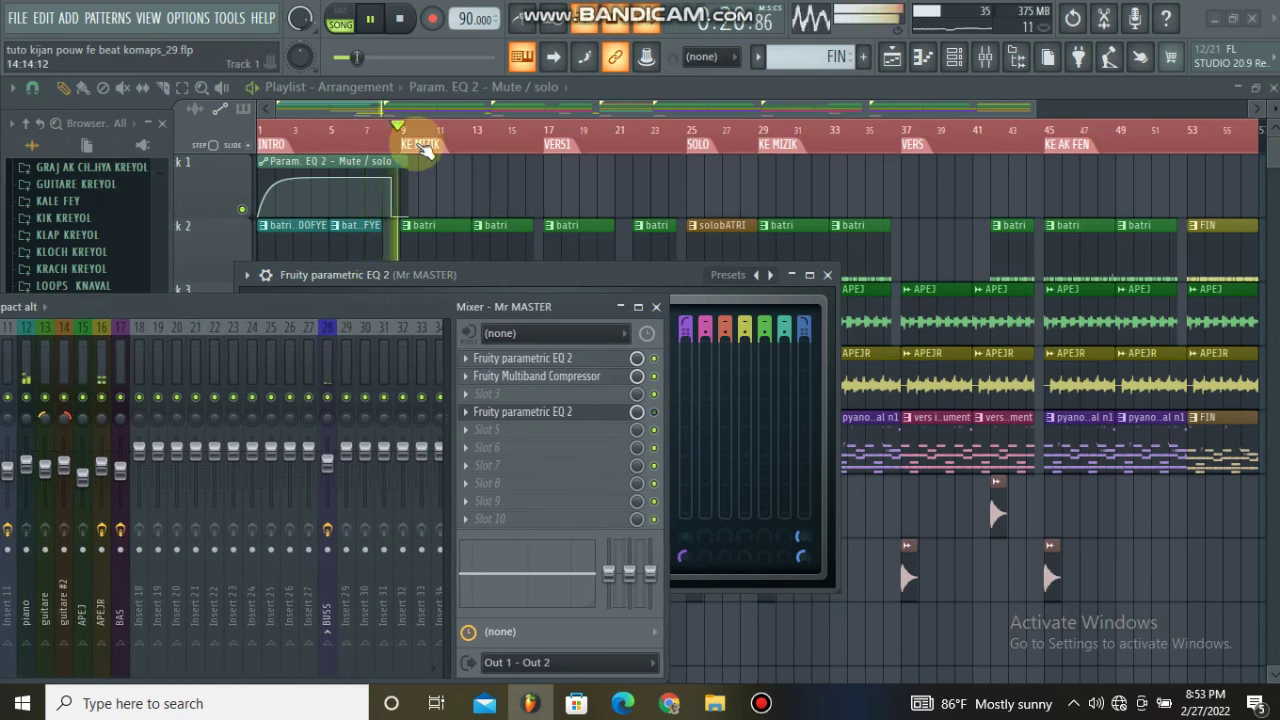
- Stop playback and reshape the EQ mute/solo automation so its rise straightens and drops between bars 4 and 5
{"action": "scroll", "coordinate": [405, 130], "scroll_direction": "up", "scroll_amount": 3}
{"action": "scroll", "coordinate": [322, 183], "scroll_direction": "up", "scroll_amount": 2}
{"action": "key", "text": "space"}
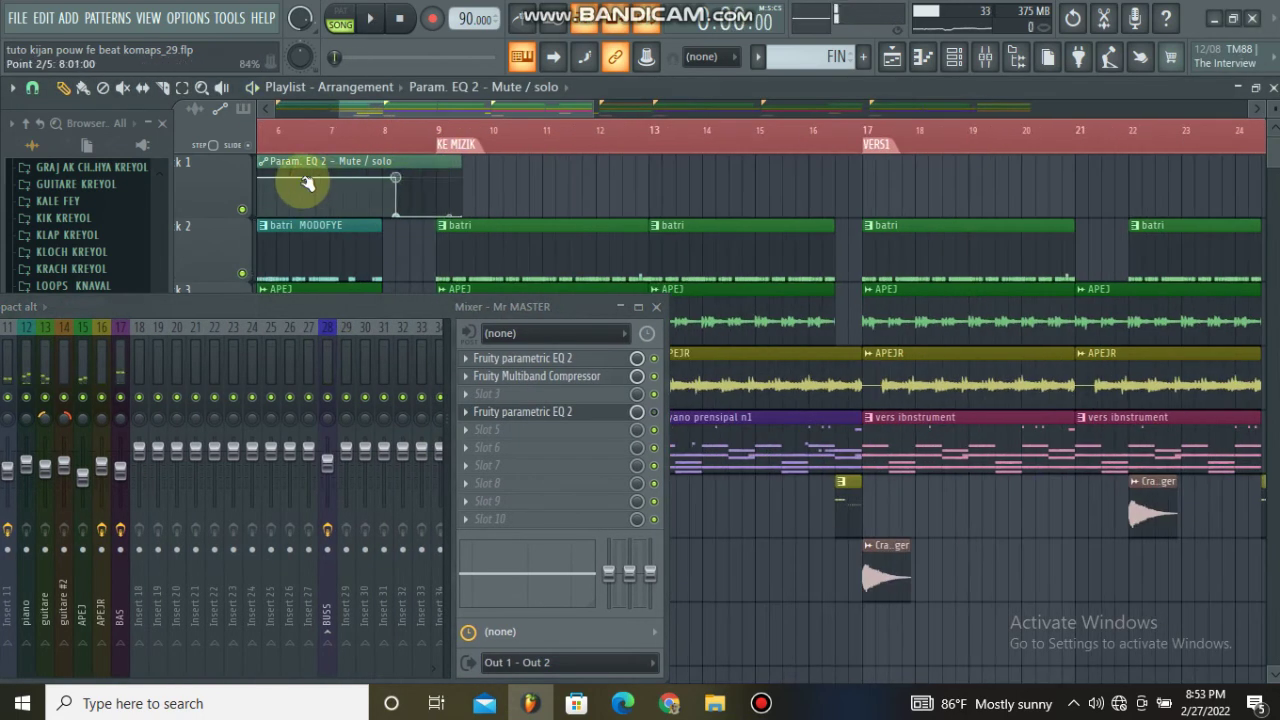
{"action": "scroll", "coordinate": [342, 110], "scroll_direction": "down", "scroll_amount": 4}
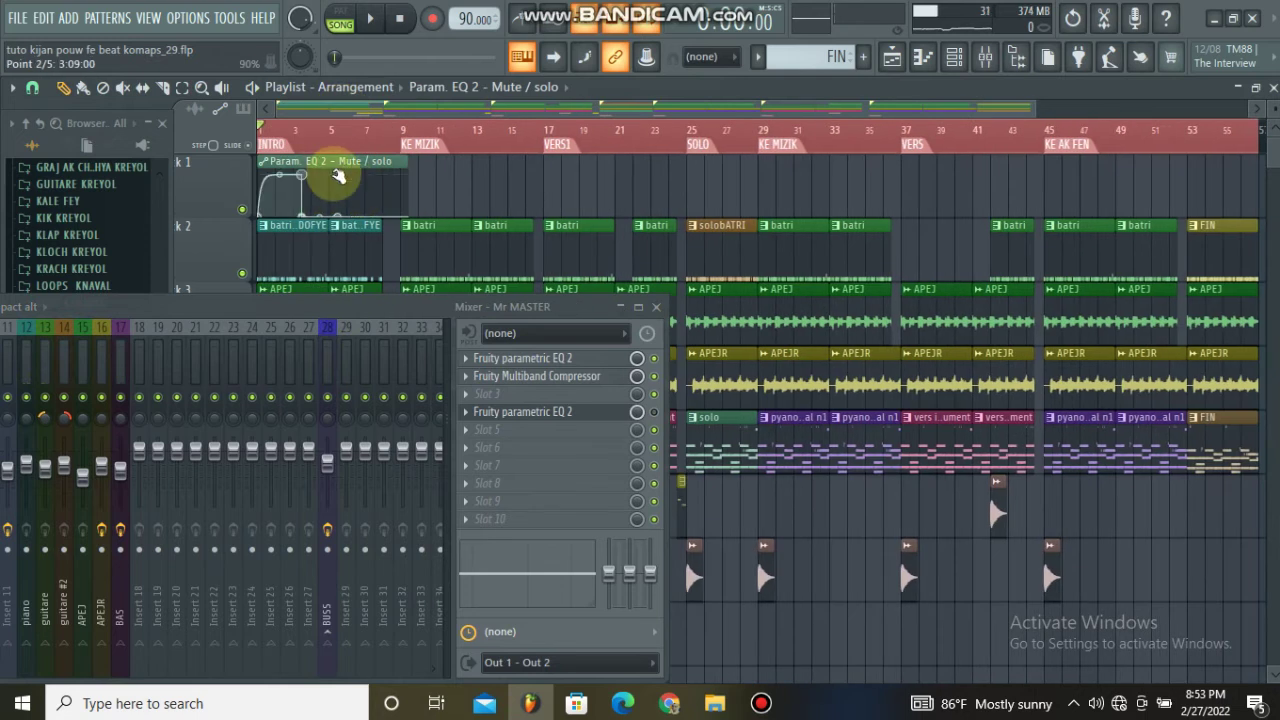
{"action": "left_click_drag", "start_coordinate": [330, 177], "coordinate": [272, 185]}
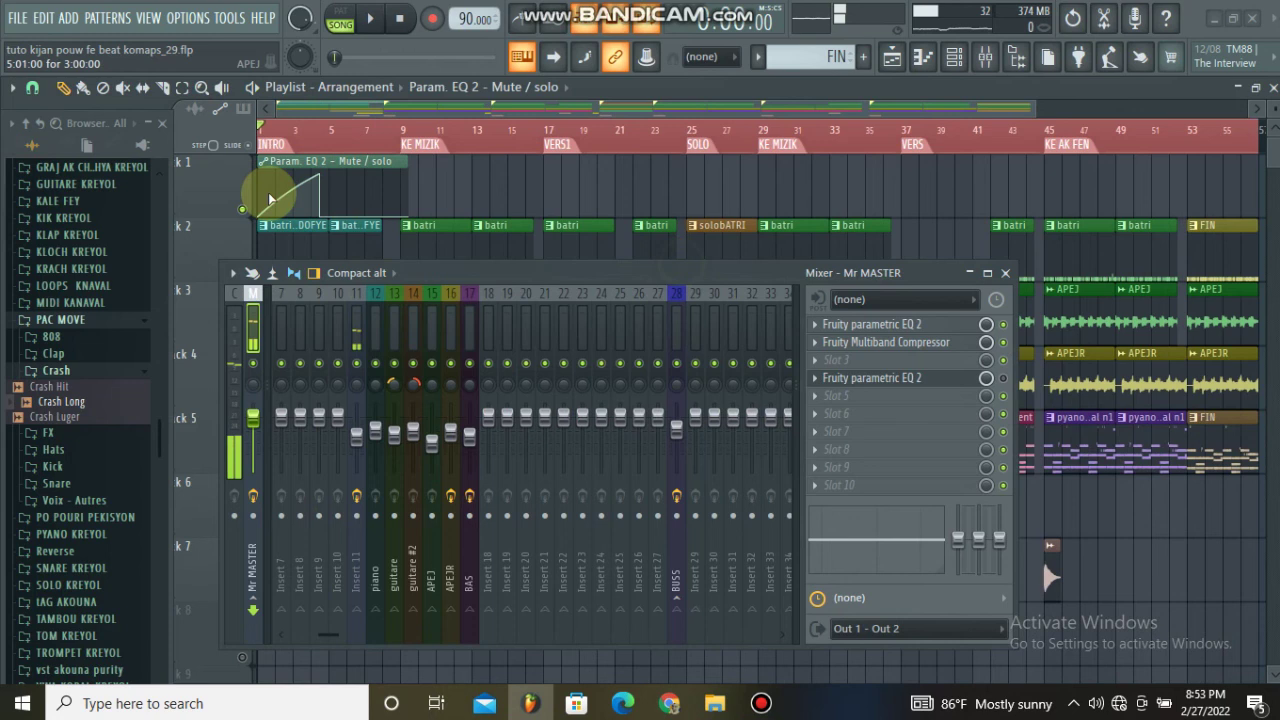
{"action": "left_click", "coordinate": [267, 163]}
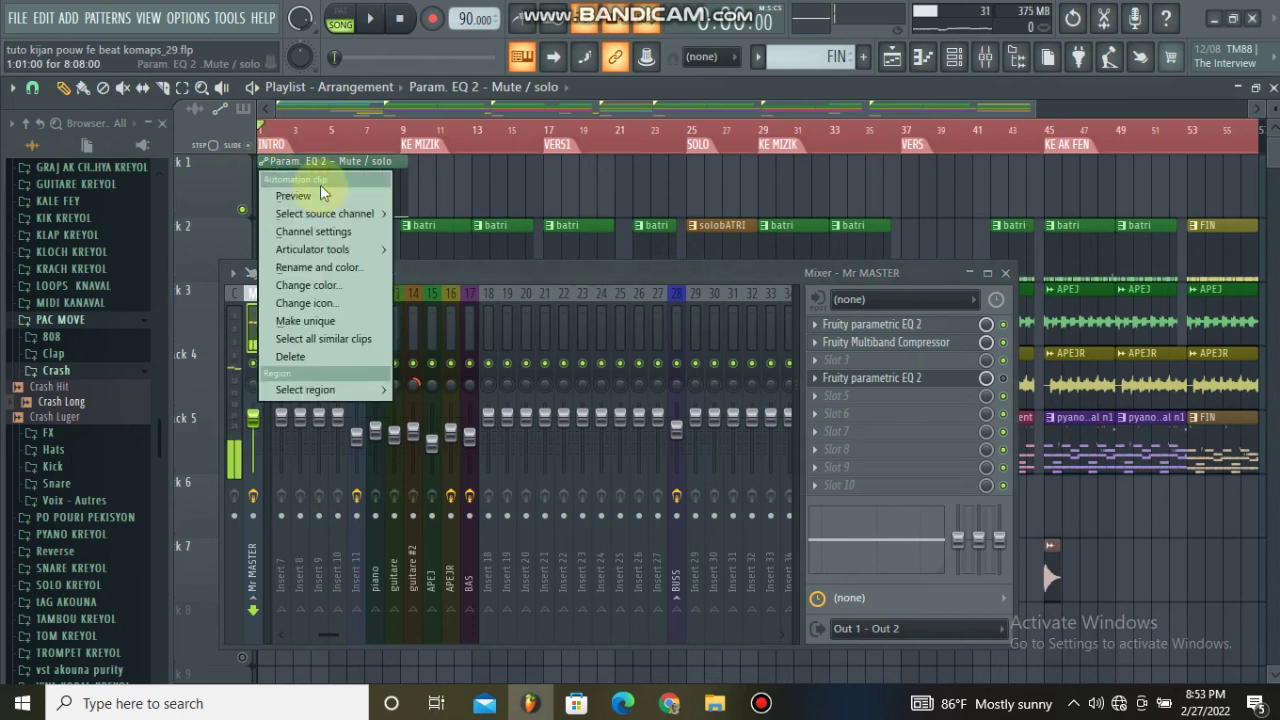
{"action": "left_click", "coordinate": [316, 163]}
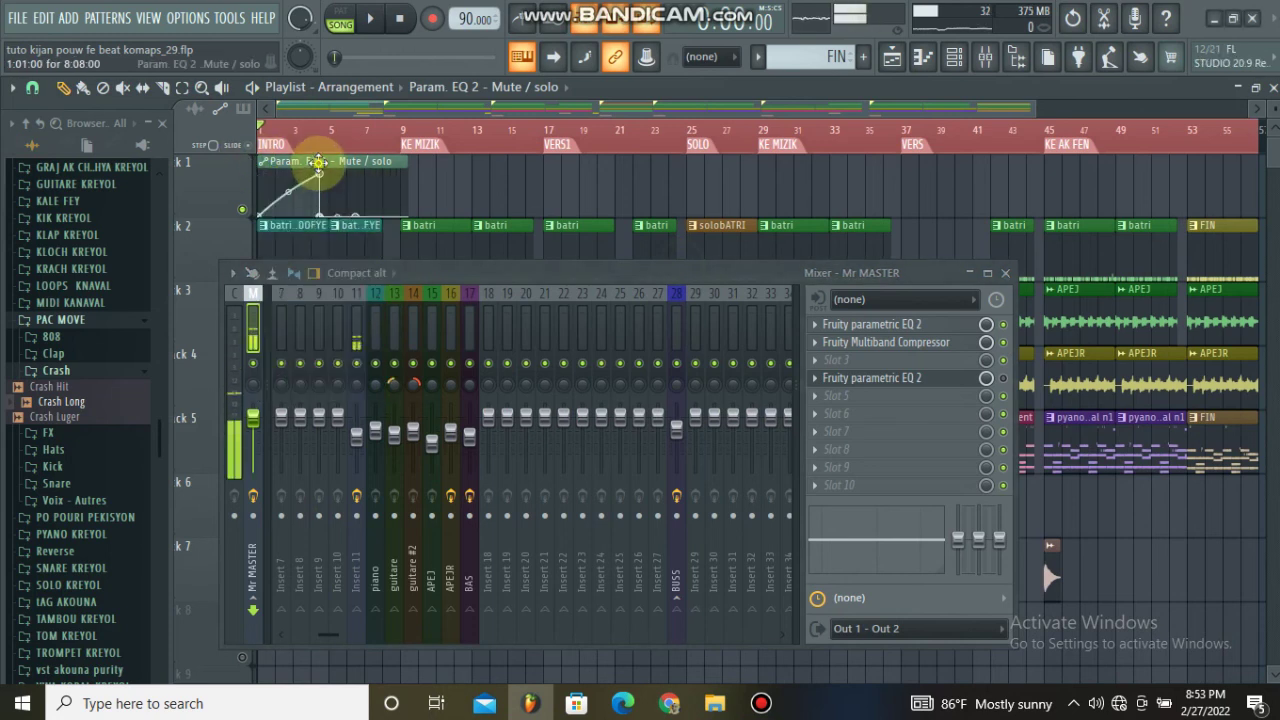
{"action": "double_click", "coordinate": [316, 163]}
{"action": "left_click_drag", "start_coordinate": [432, 272], "coordinate": [442, 491]}
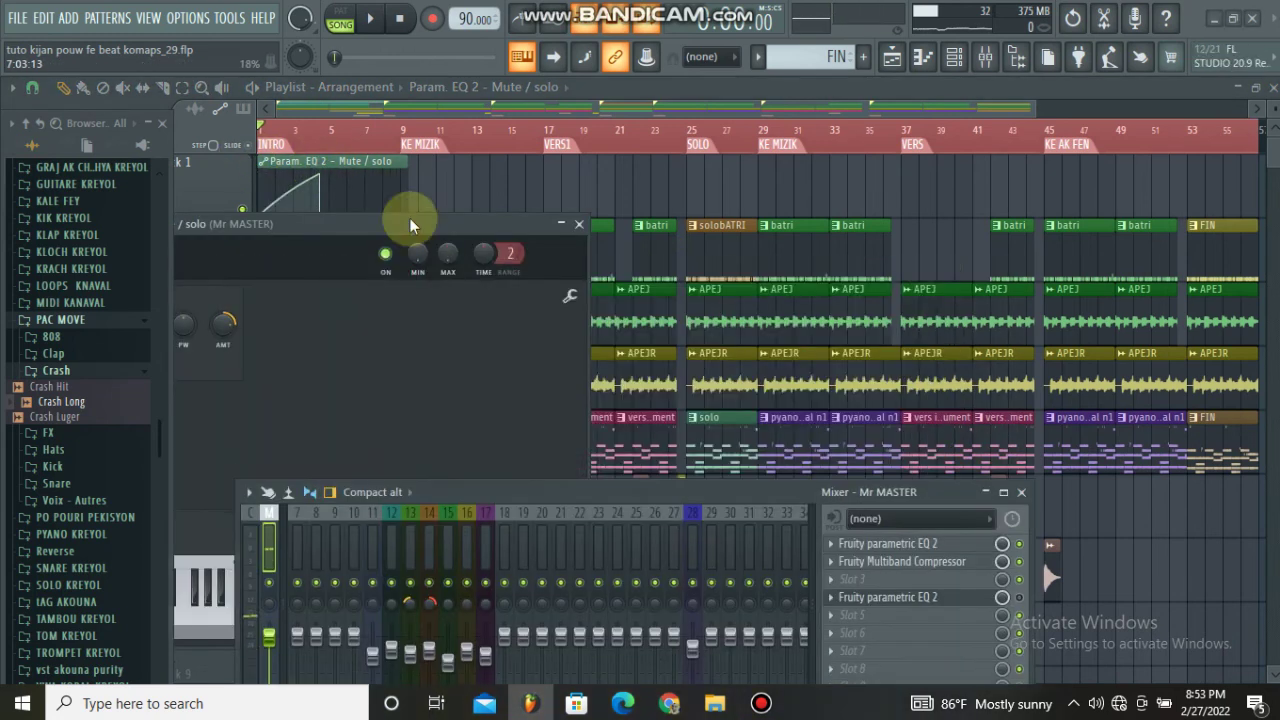
{"action": "left_click", "coordinate": [926, 272]}
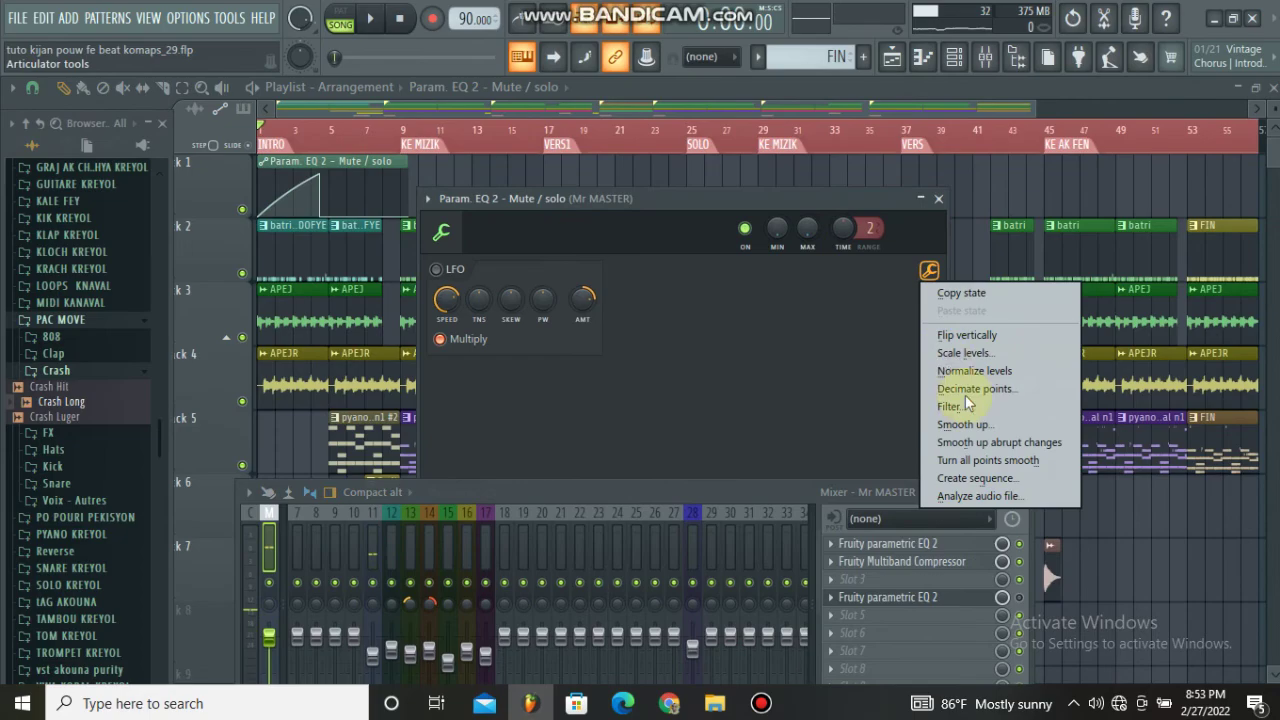
{"action": "left_click", "coordinate": [940, 210]}
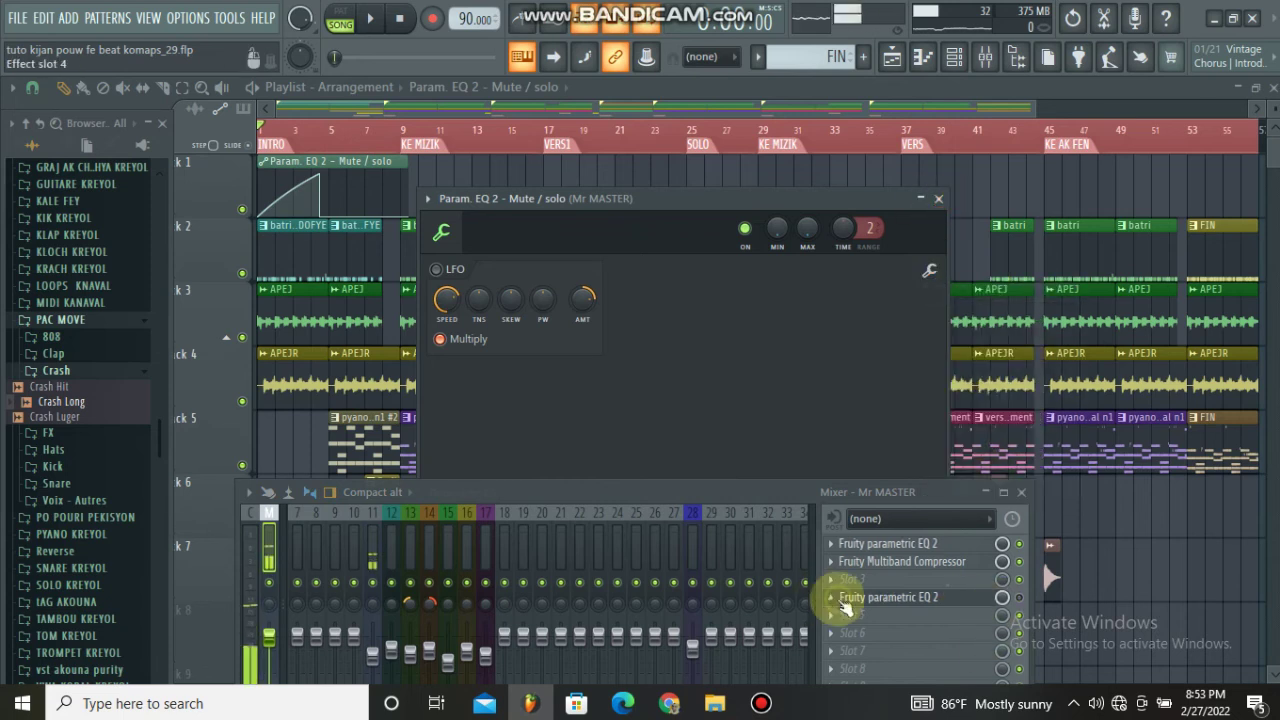
{"action": "left_click", "coordinate": [842, 595]}
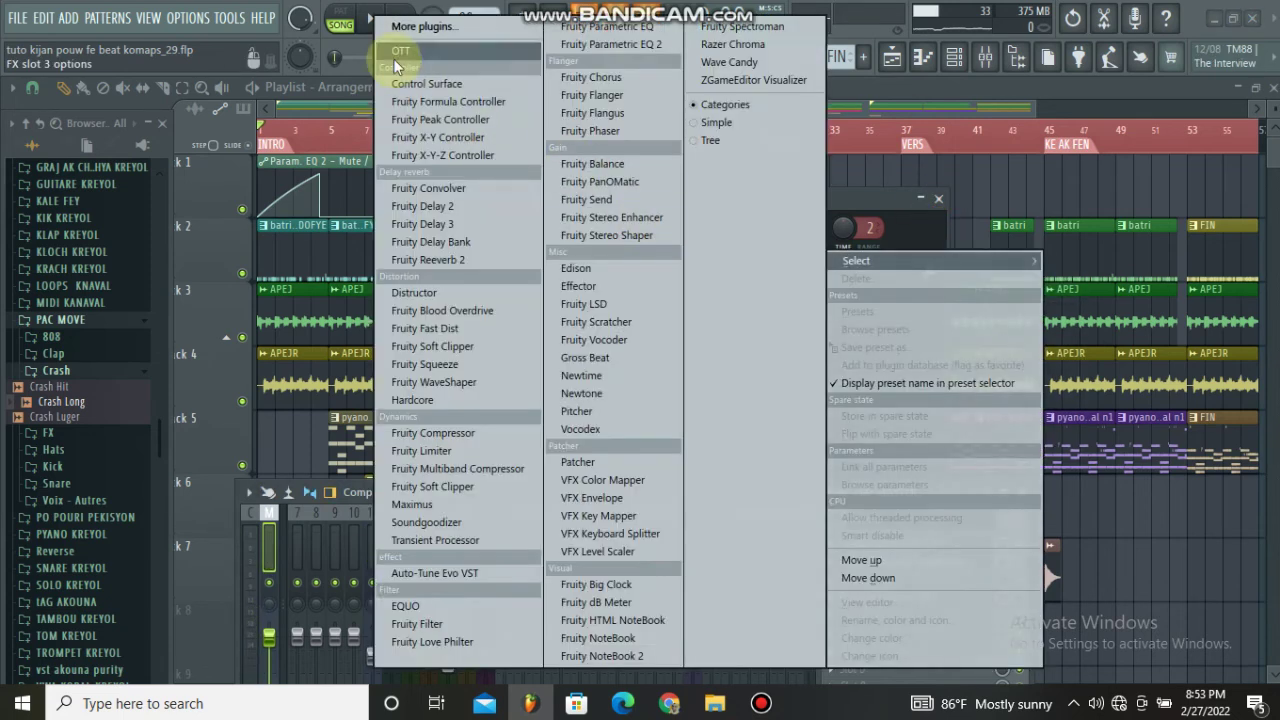
{"action": "left_click", "coordinate": [314, 493]}
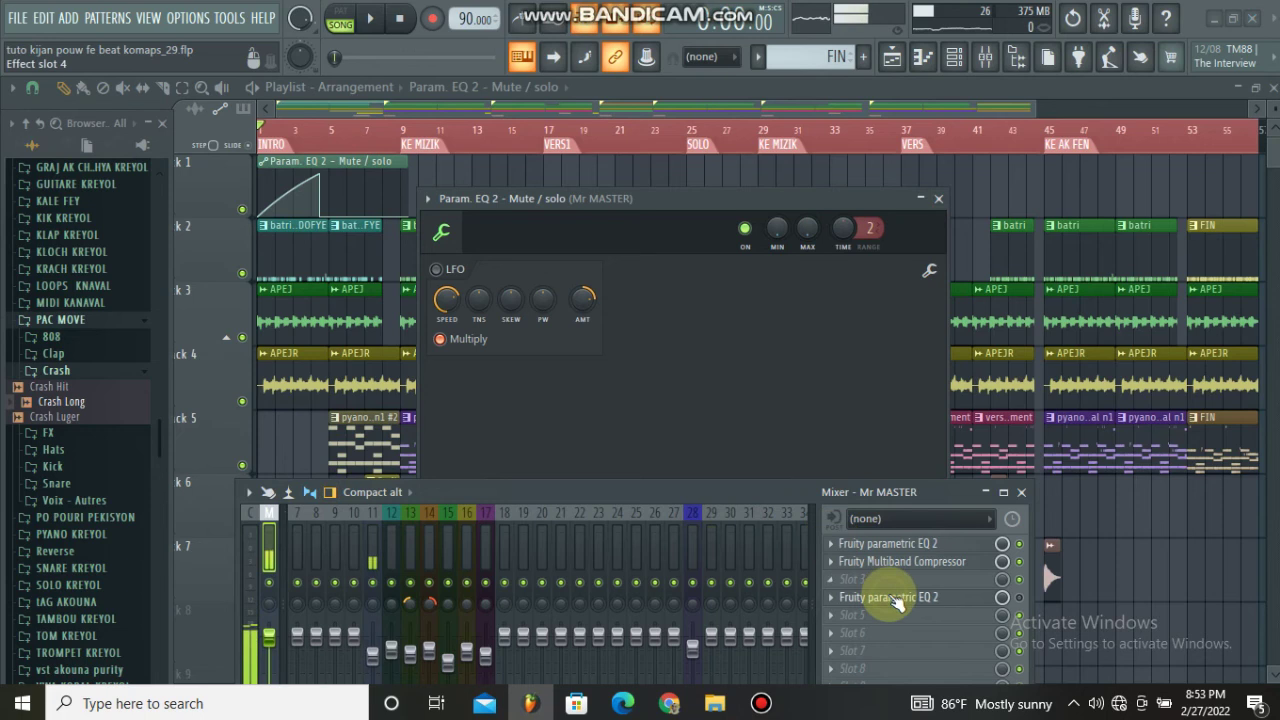
{"action": "left_click", "coordinate": [897, 600]}
{"action": "left_click", "coordinate": [754, 276]}
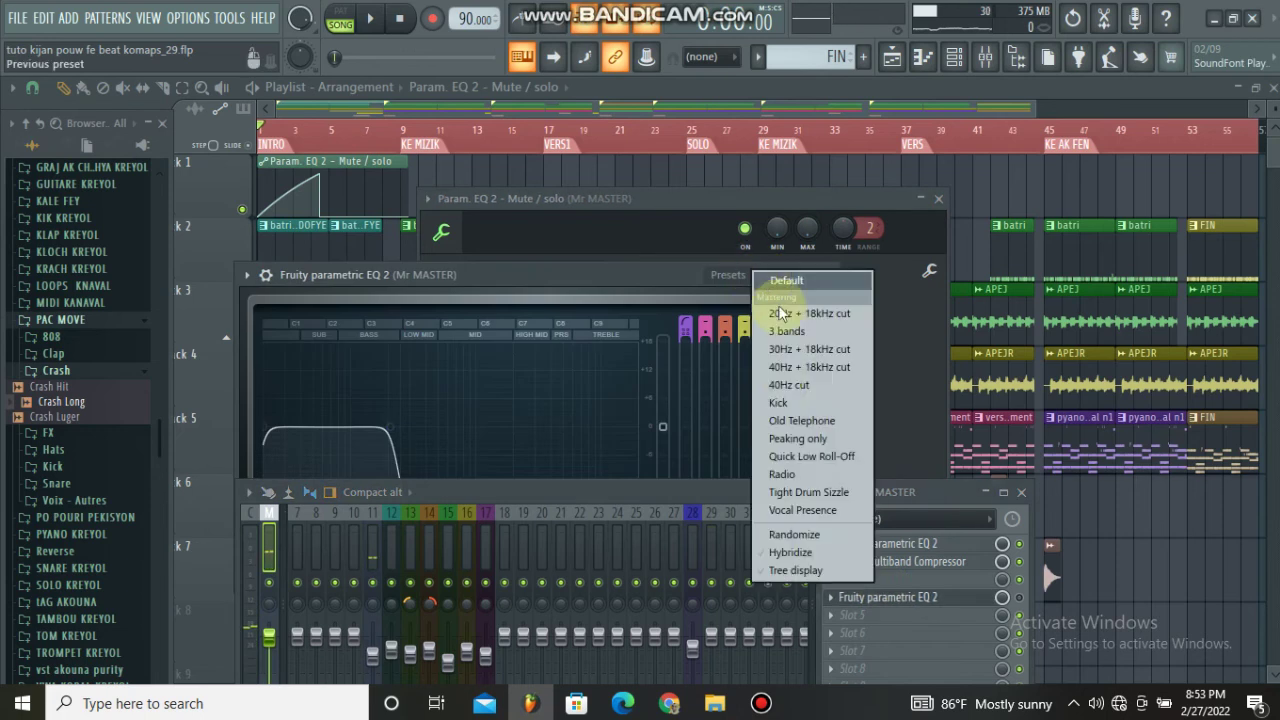
{"action": "left_click", "coordinate": [673, 486]}
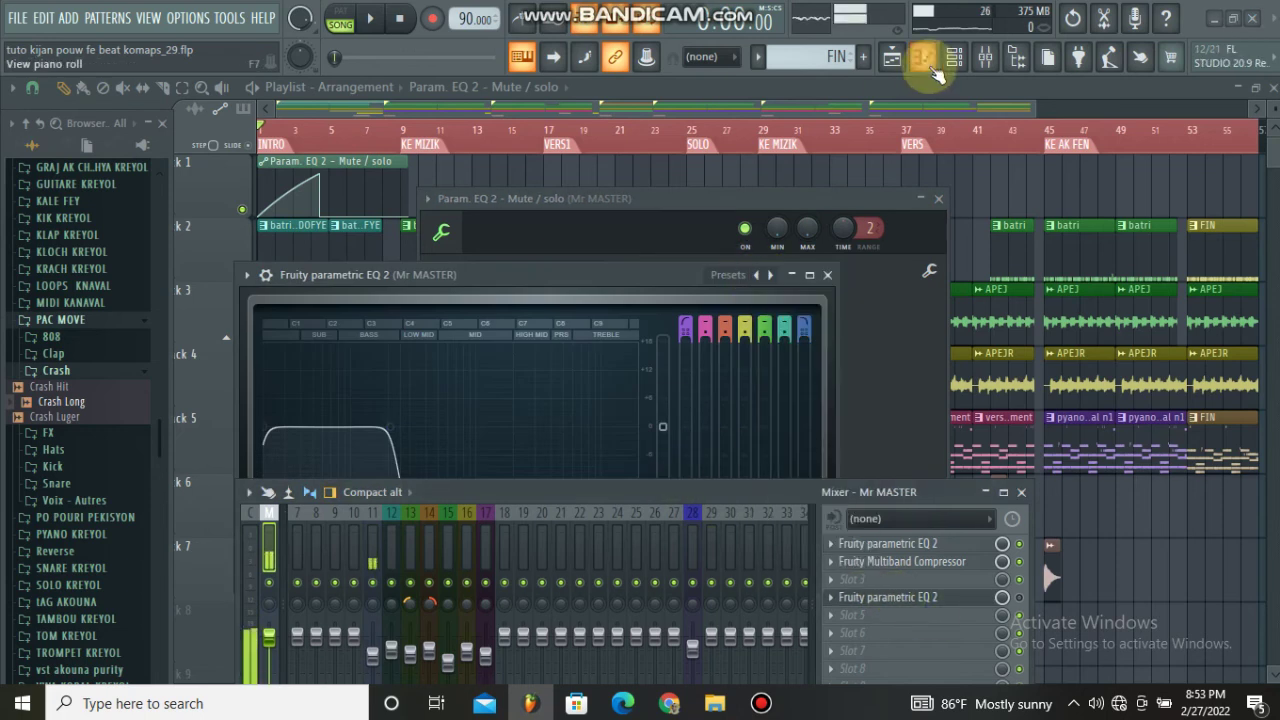
- Filter the channel rack to Automation and delete the Param. EQ 2 mute/solo automation channel
{"action": "left_click", "coordinate": [953, 62]}
{"action": "left_click", "coordinate": [960, 164]}
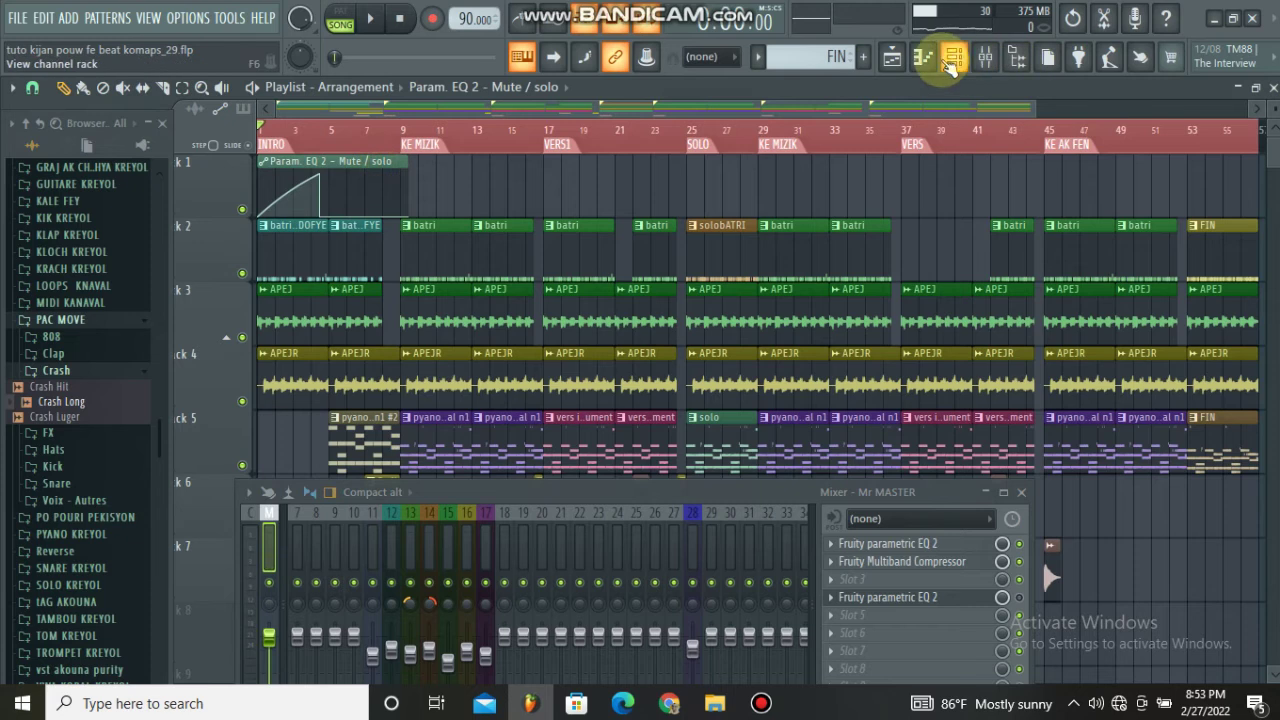
{"action": "left_click", "coordinate": [953, 58]}
{"action": "scroll", "coordinate": [436, 347], "scroll_direction": "up", "scroll_amount": 5}
{"action": "left_click", "coordinate": [375, 173]}
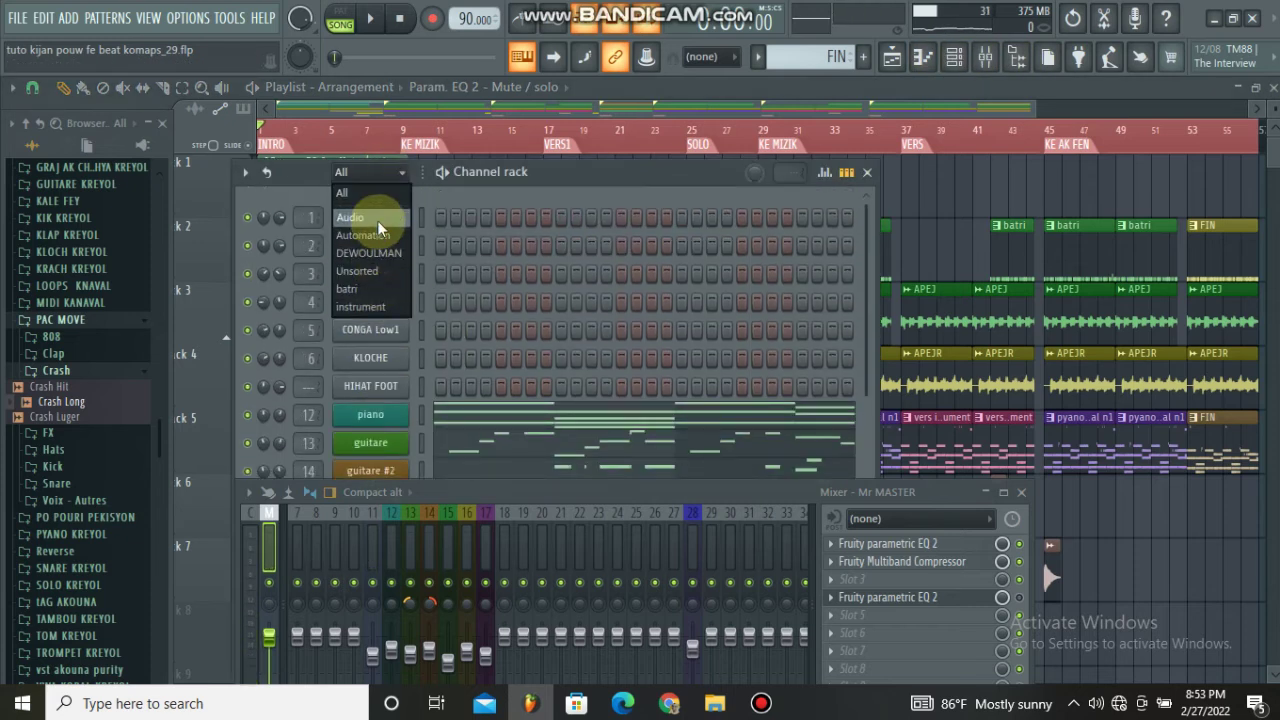
{"action": "left_click", "coordinate": [362, 235]}
{"action": "right_click", "coordinate": [390, 217]}
{"action": "left_click", "coordinate": [455, 400]}
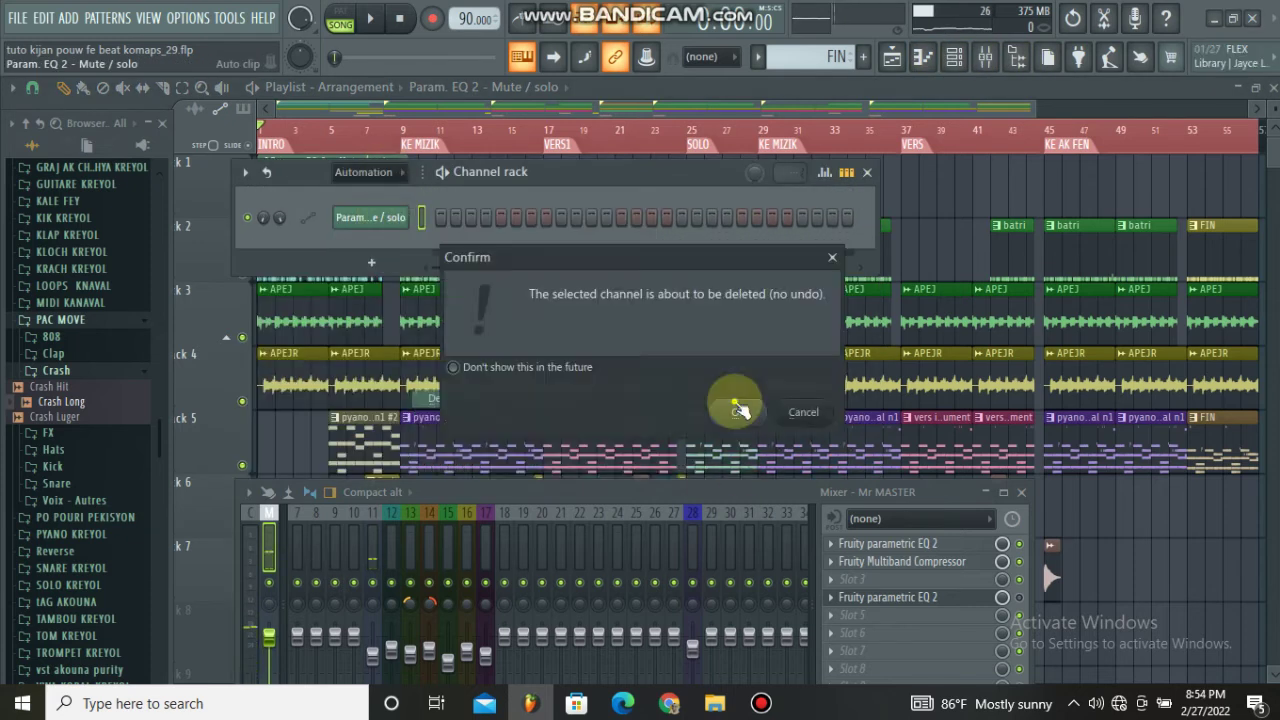
{"action": "left_click", "coordinate": [737, 410]}
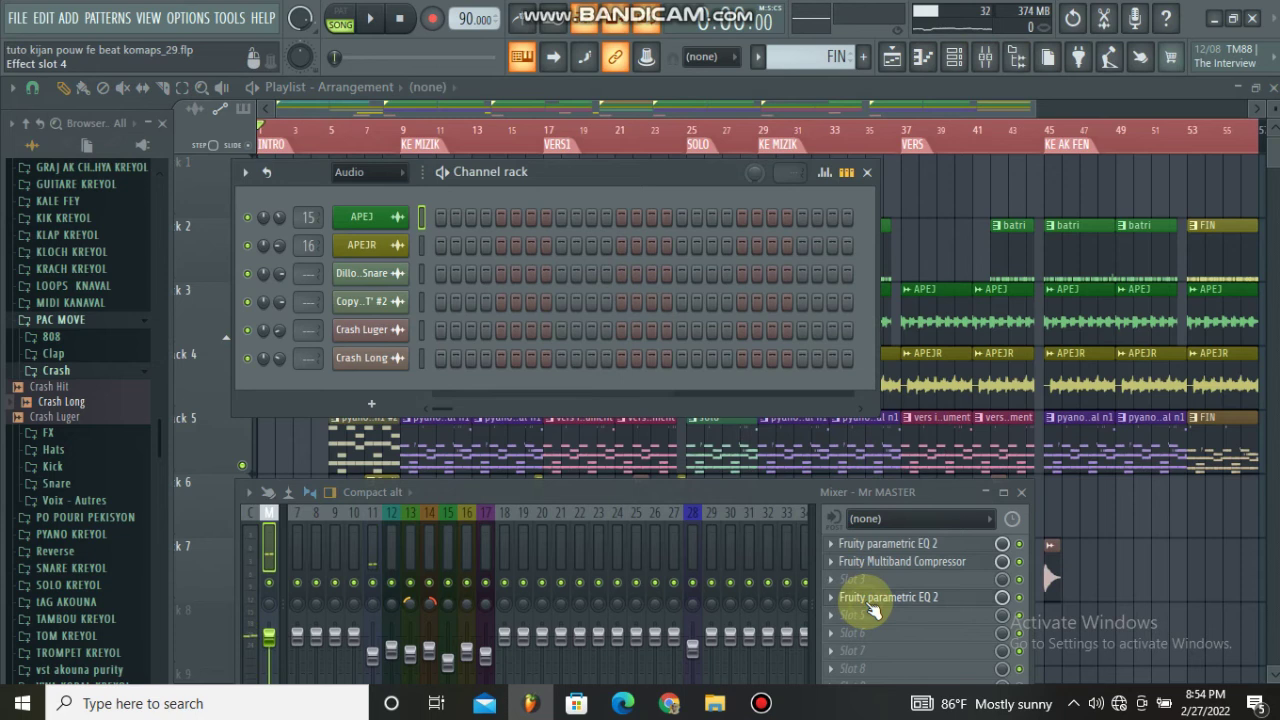
- Sweep band 7 of the master's slot 4 EQ to 20000 Hz and back into the bass, and create an automation clip for its frequency
{"action": "left_click", "coordinate": [871, 600]}
{"action": "left_click_drag", "start_coordinate": [430, 427], "coordinate": [634, 427]}
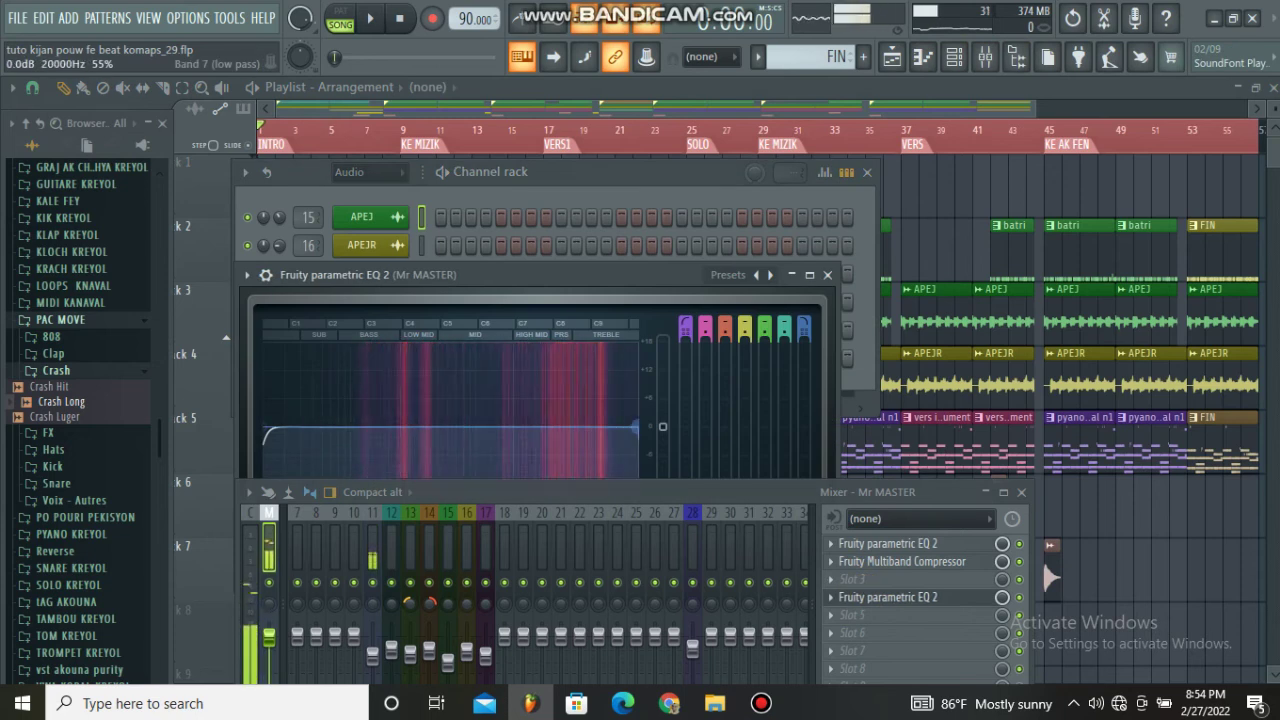
{"action": "left_click_drag", "start_coordinate": [634, 427], "coordinate": [437, 427]}
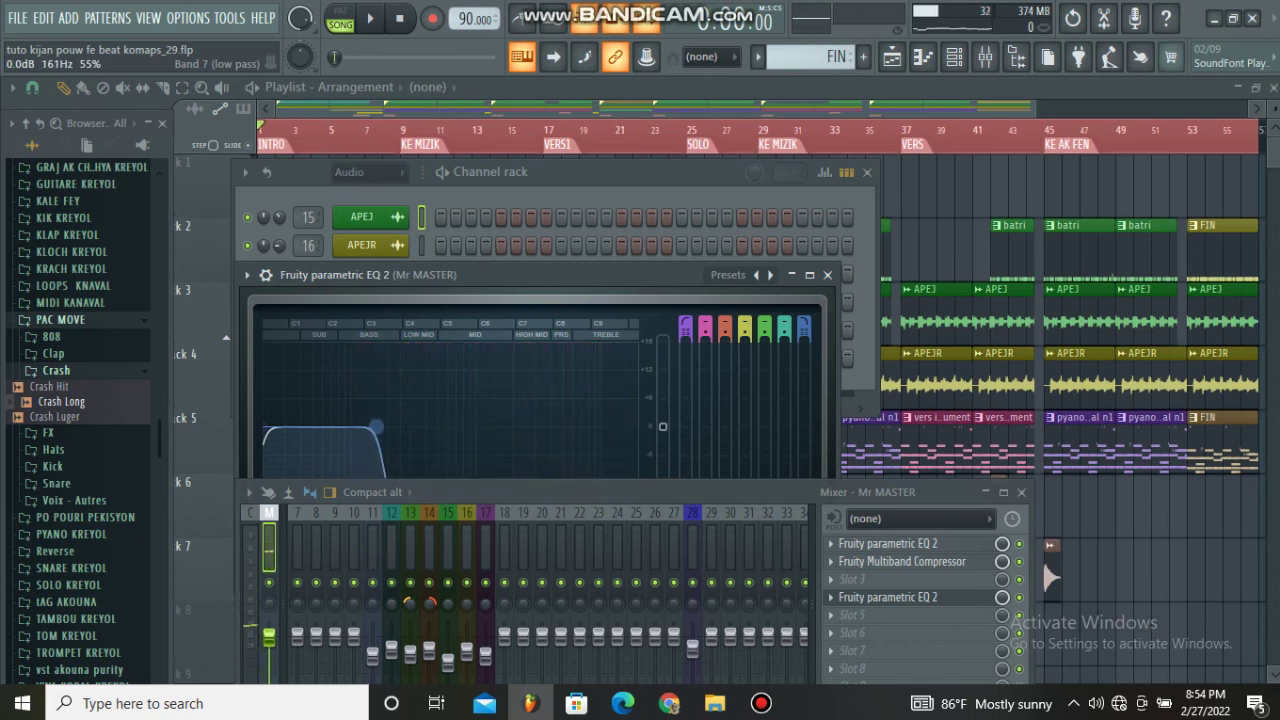
{"action": "right_click", "coordinate": [646, 57]}
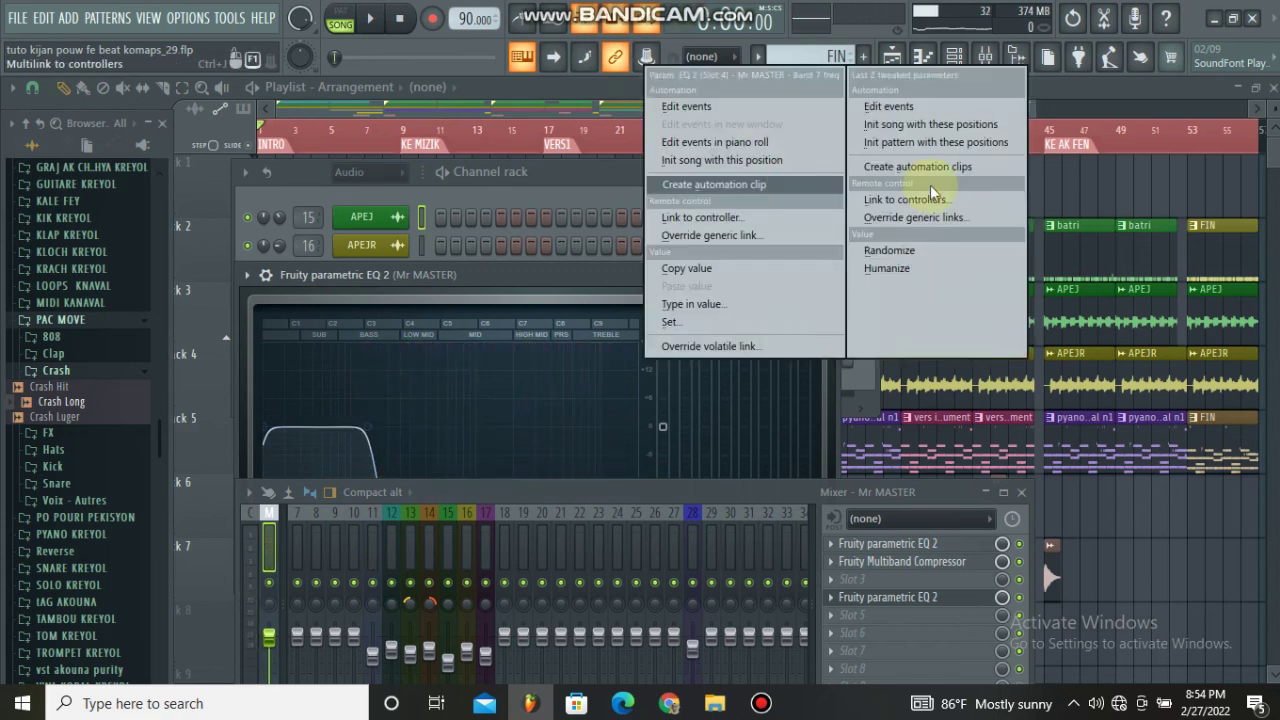
{"action": "left_click", "coordinate": [725, 185]}
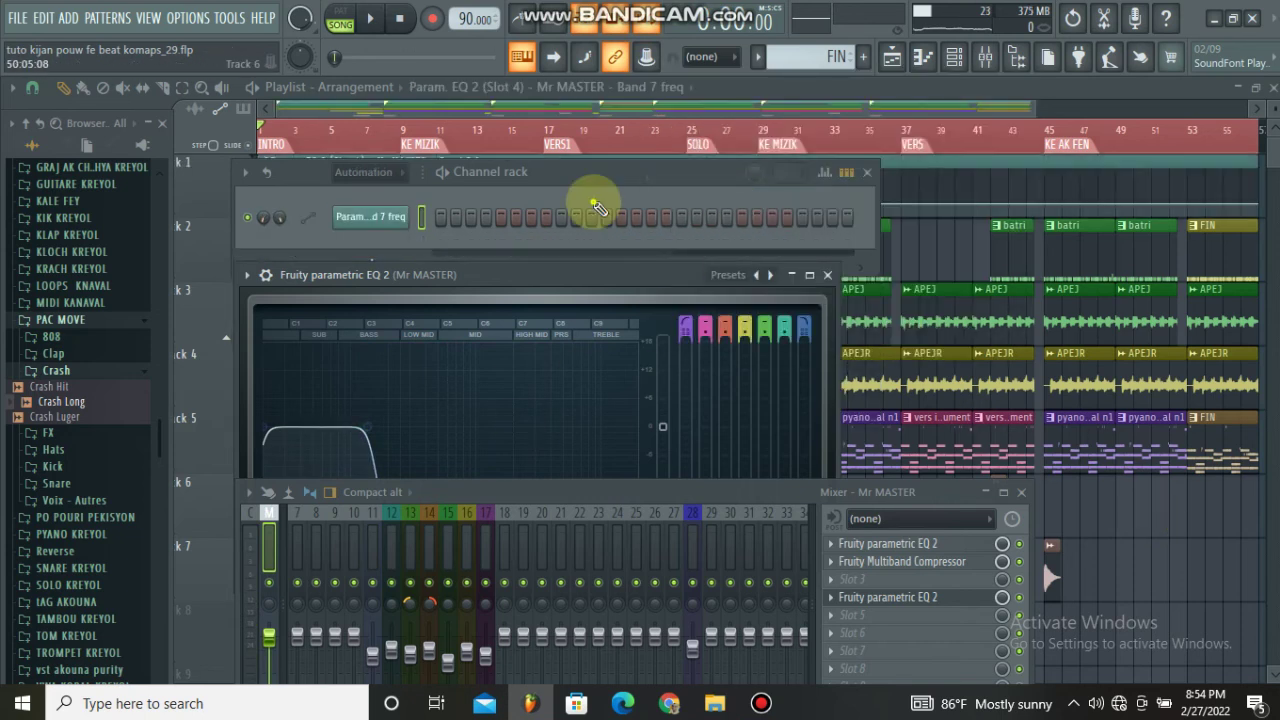
{"action": "left_click", "coordinate": [590, 188]}
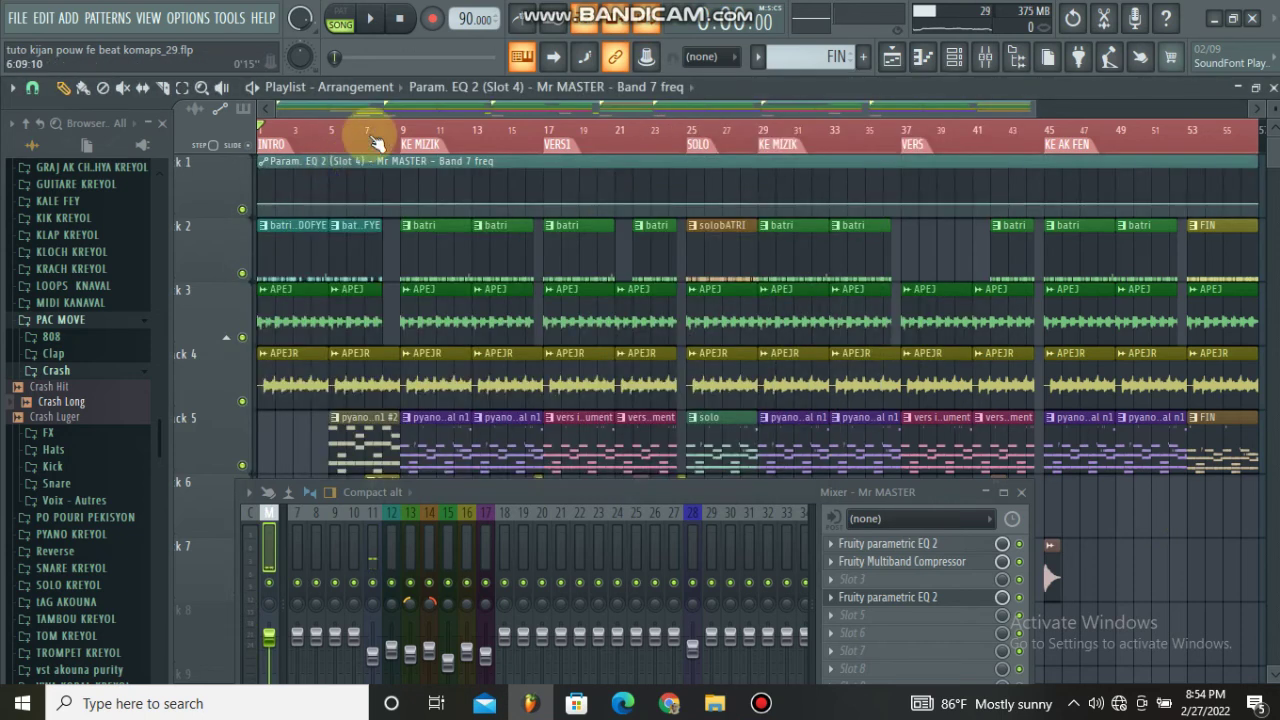
- Try adjusting the band 7 cutoff by hand in the slot 4 EQ, close it and play the song
{"action": "scroll", "coordinate": [371, 129], "scroll_direction": "down", "scroll_amount": 3}
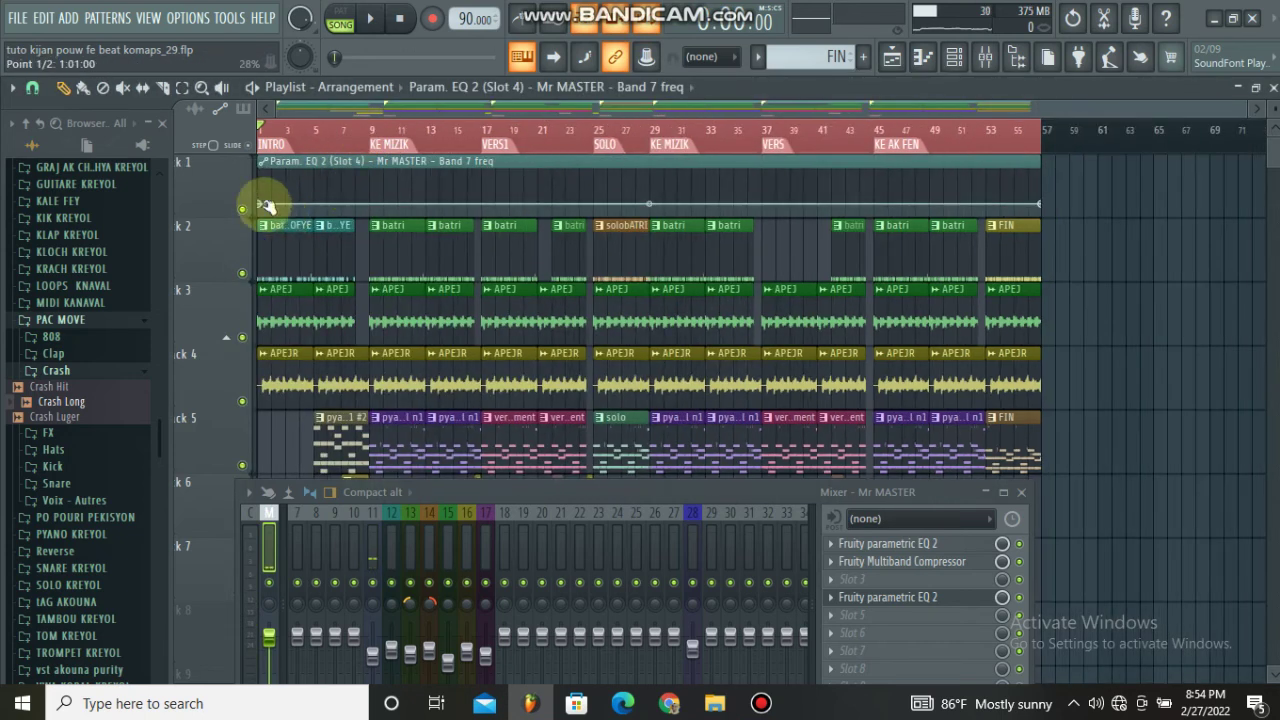
{"action": "left_click", "coordinate": [946, 598]}
{"action": "left_click_drag", "start_coordinate": [368, 426], "coordinate": [437, 397]}
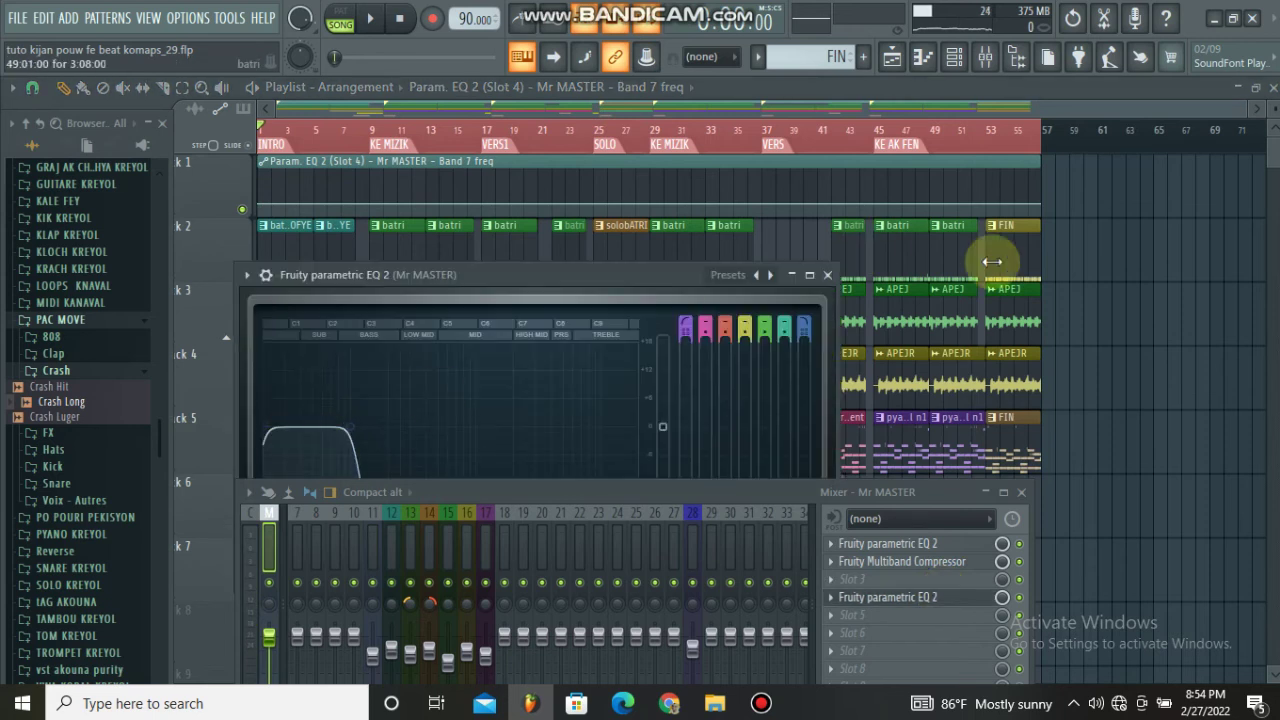
{"action": "left_click", "coordinate": [827, 274]}
{"action": "key", "text": "space"}
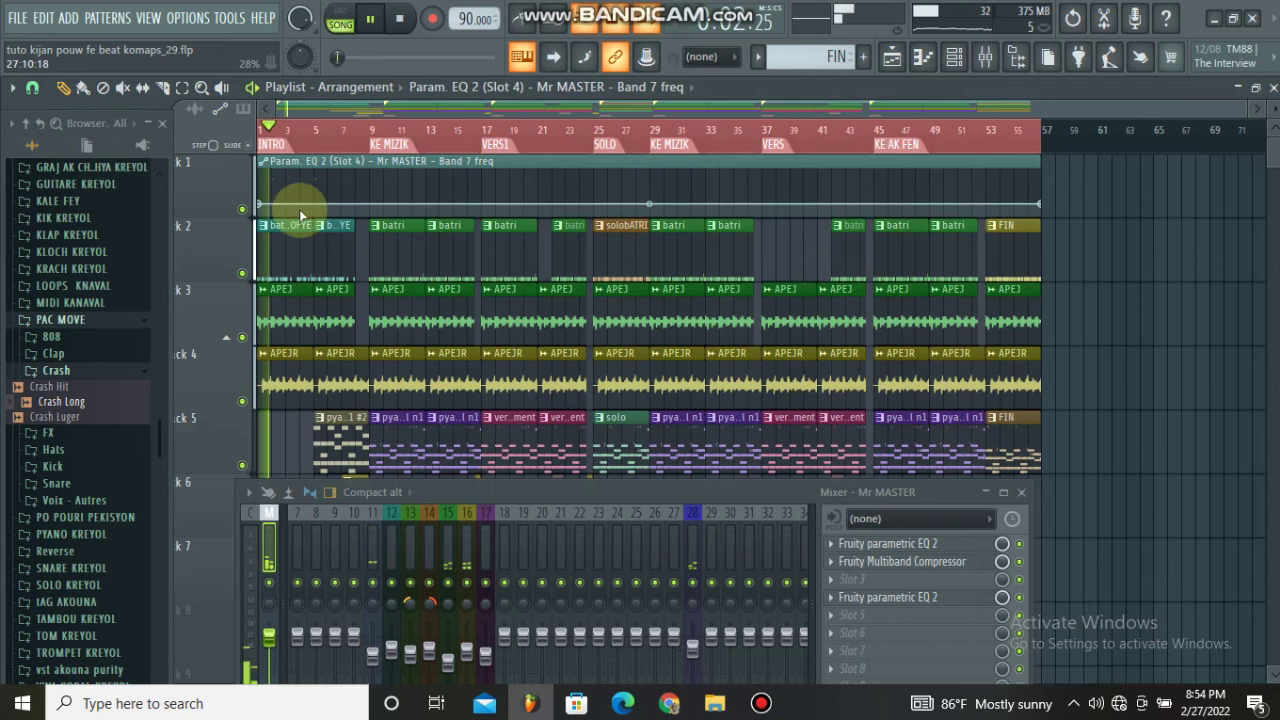
- Add a control point near the maximum of the band 7 frequency automation and place it at bar 7
{"action": "right_click", "coordinate": [260, 205]}
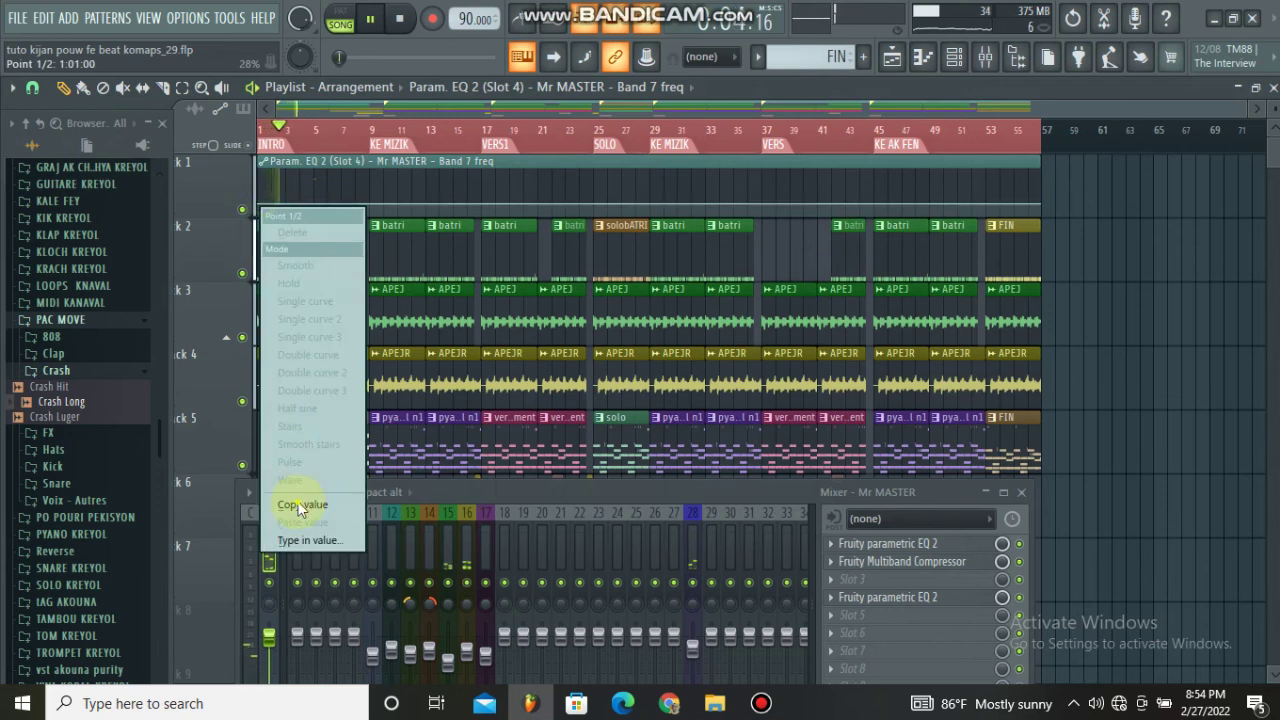
{"action": "left_click", "coordinate": [352, 200]}
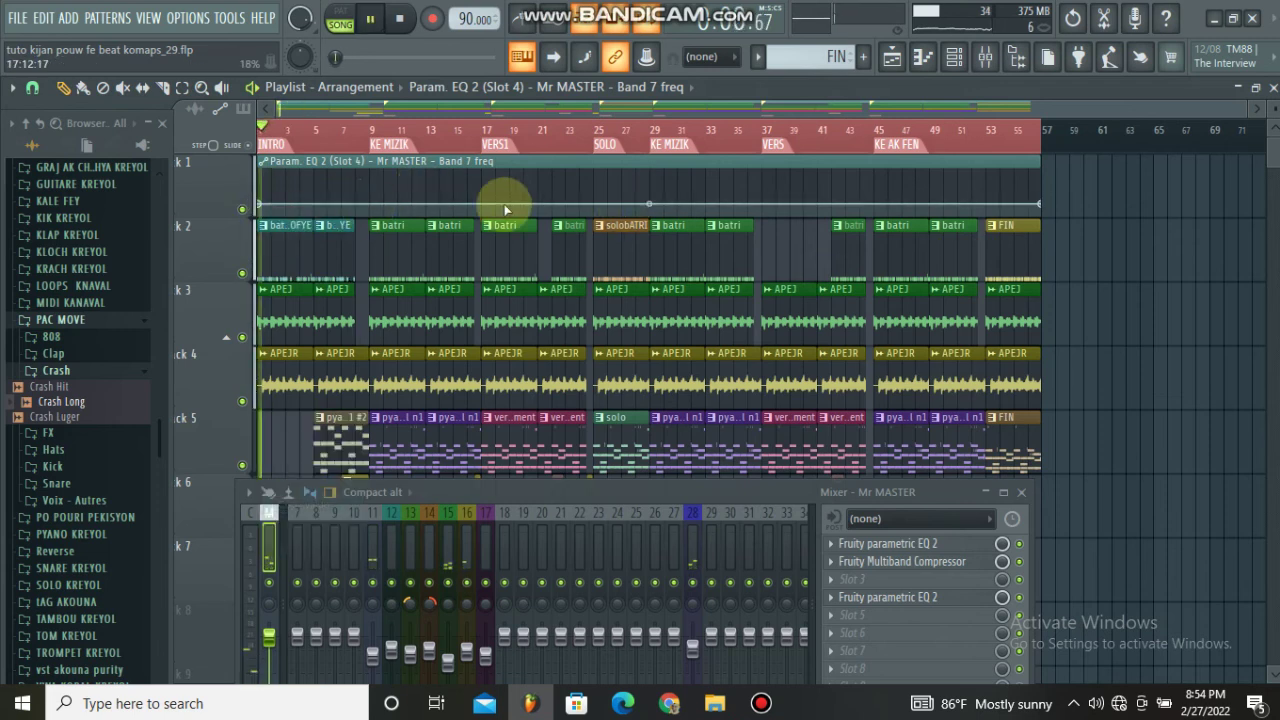
{"action": "left_click_drag", "start_coordinate": [414, 203], "coordinate": [313, 173]}
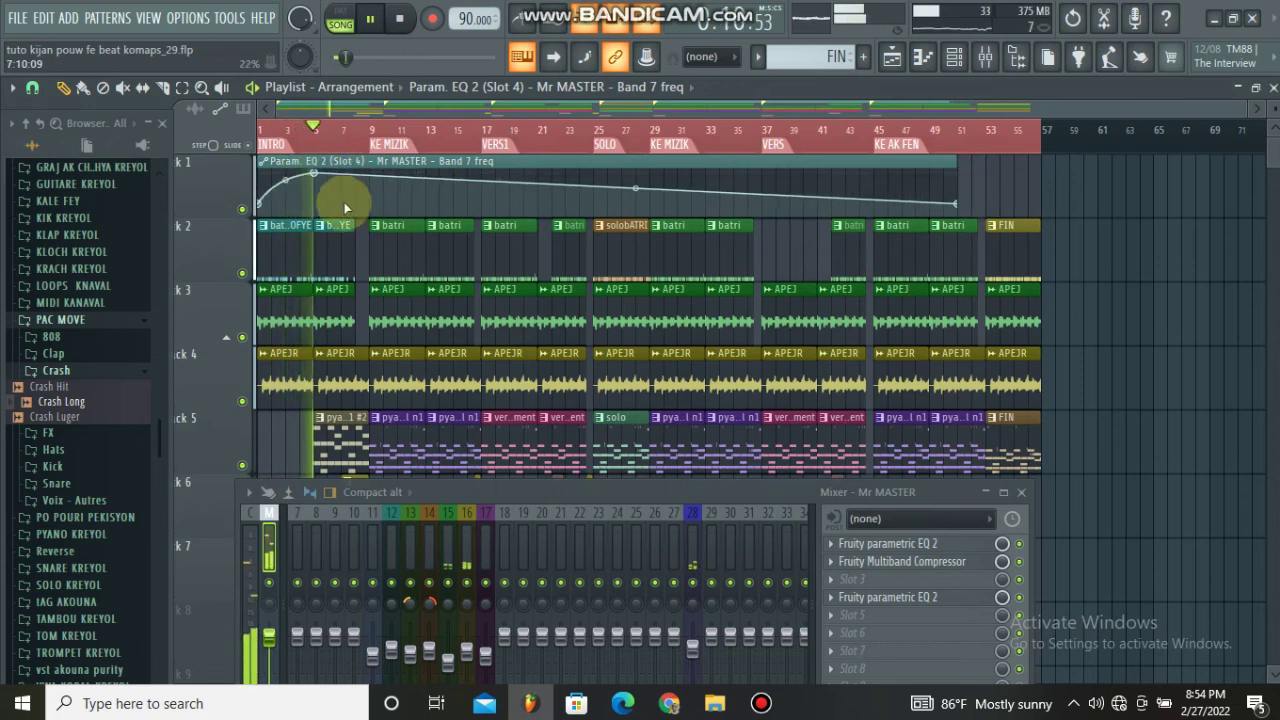
{"action": "left_click_drag", "start_coordinate": [314, 172], "coordinate": [354, 177]}
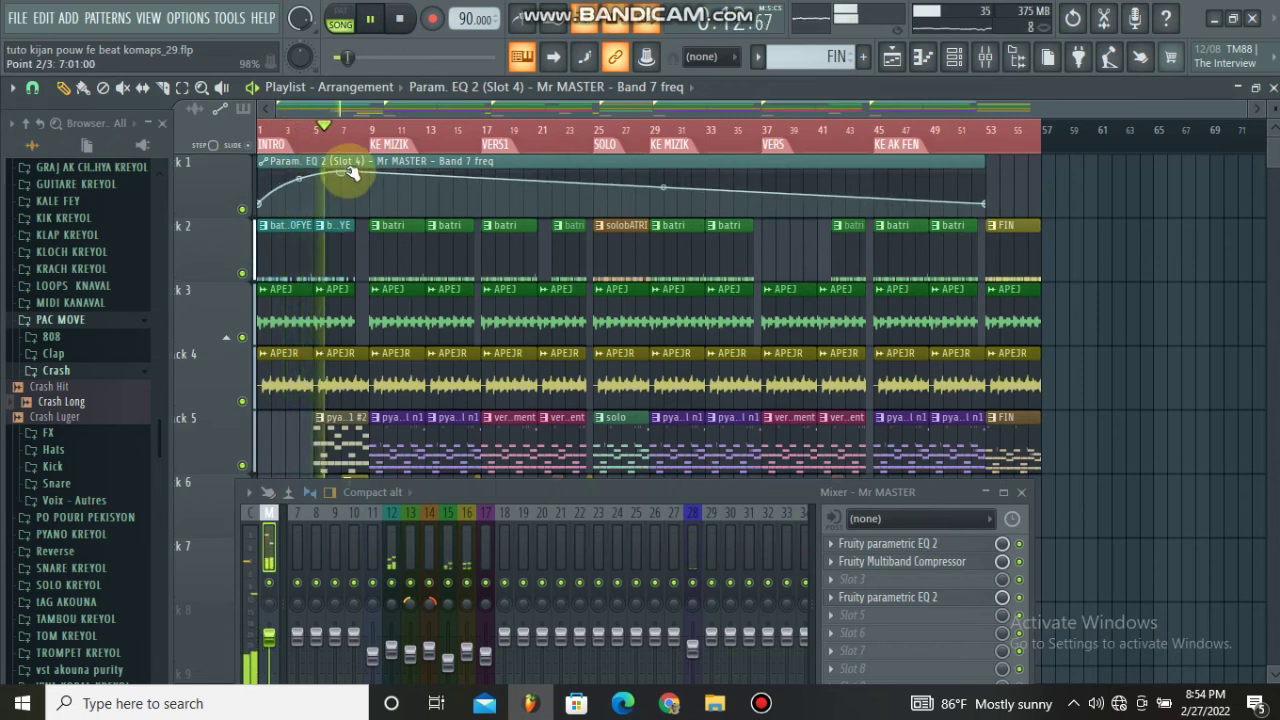
- Try lowering the automation's starting point to near the minimum with a steeply bowed rise, and replay from the start
{"action": "left_click_drag", "start_coordinate": [1273, 113], "coordinate": [1071, 114]}
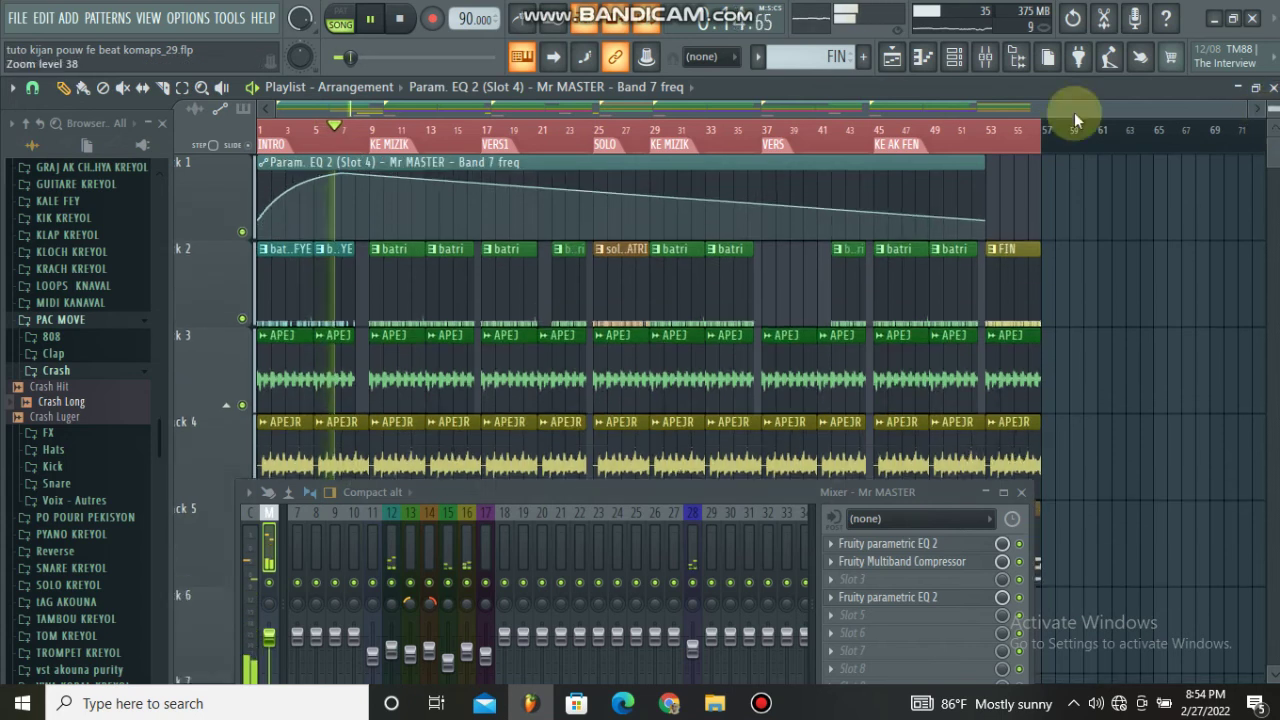
{"action": "scroll", "coordinate": [270, 160], "scroll_direction": "up", "scroll_amount": 3}
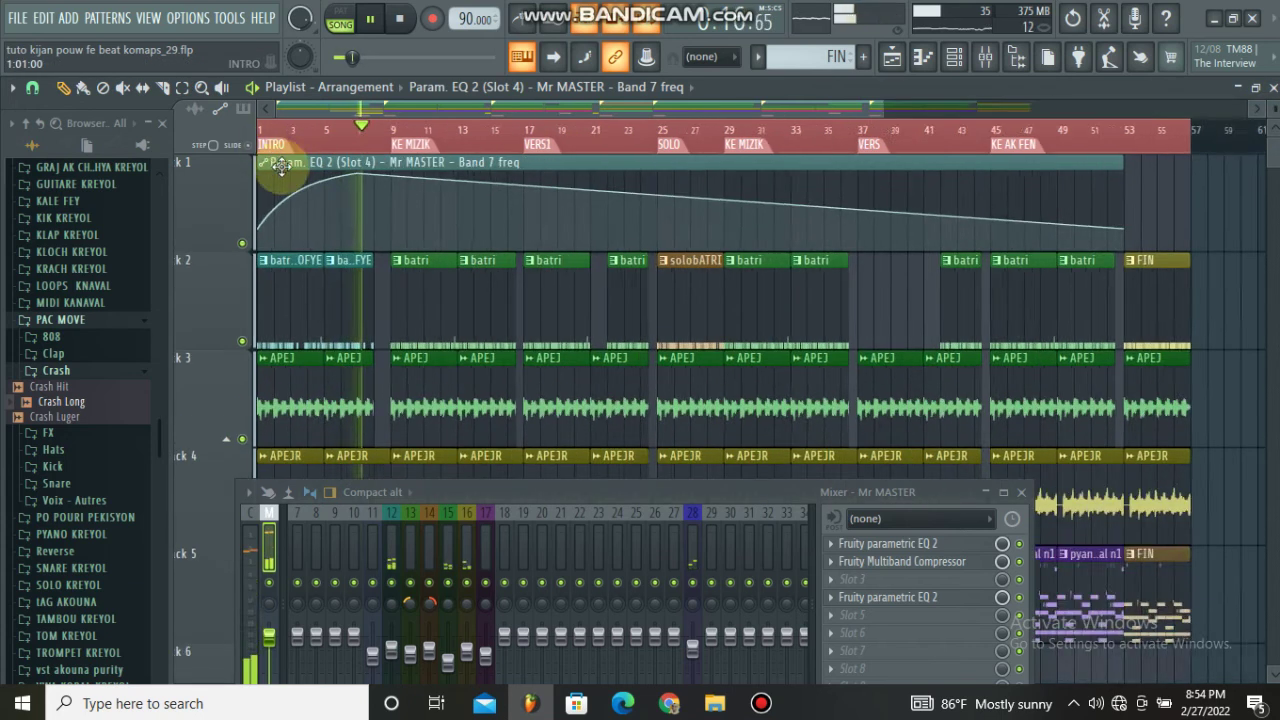
{"action": "left_click_drag", "start_coordinate": [325, 201], "coordinate": [260, 245]}
{"action": "left_click", "coordinate": [321, 215]}
{"action": "left_click_drag", "start_coordinate": [321, 215], "coordinate": [284, 163]}
{"action": "key", "text": "space"}
{"action": "key", "text": "space"}
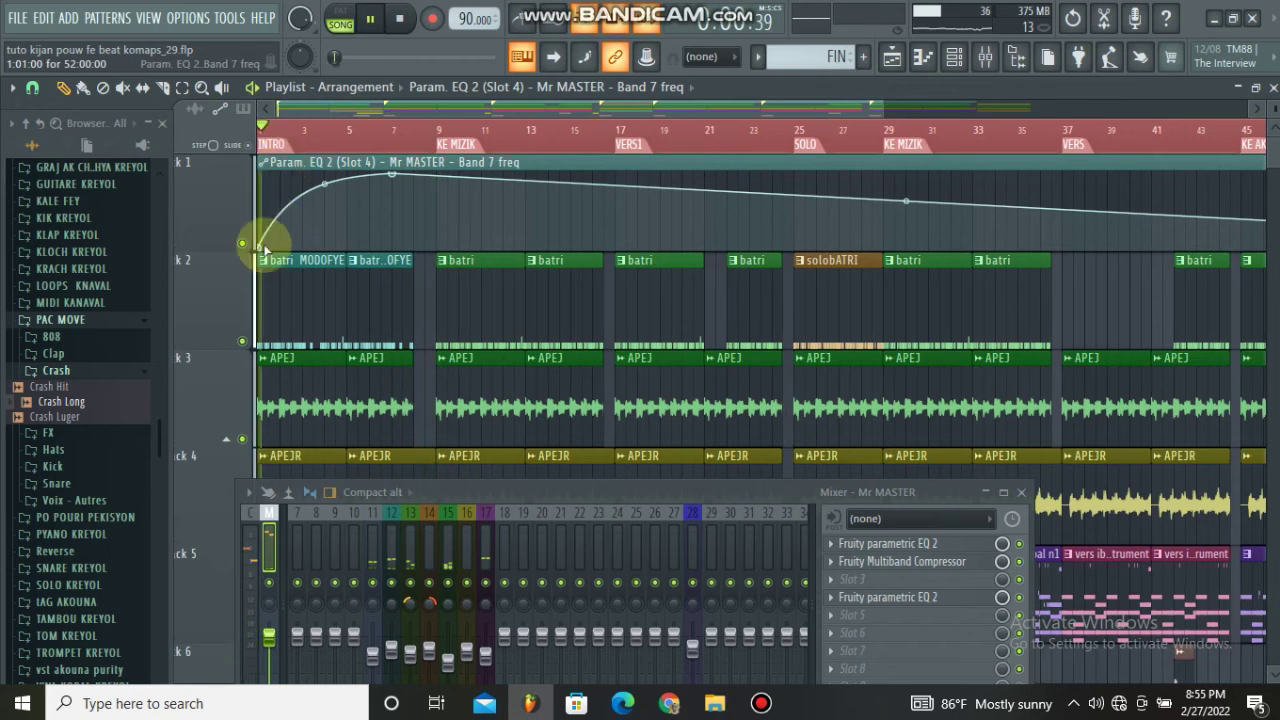
- Raise the automation's starting point to about mid-height and flatten the curve towards bar 7, replaying the intro
{"action": "key", "text": "space"}
{"action": "left_click_drag", "start_coordinate": [262, 242], "coordinate": [261, 214]}
{"action": "key", "text": "space"}
{"action": "left_click_drag", "start_coordinate": [323, 185], "coordinate": [320, 196]}
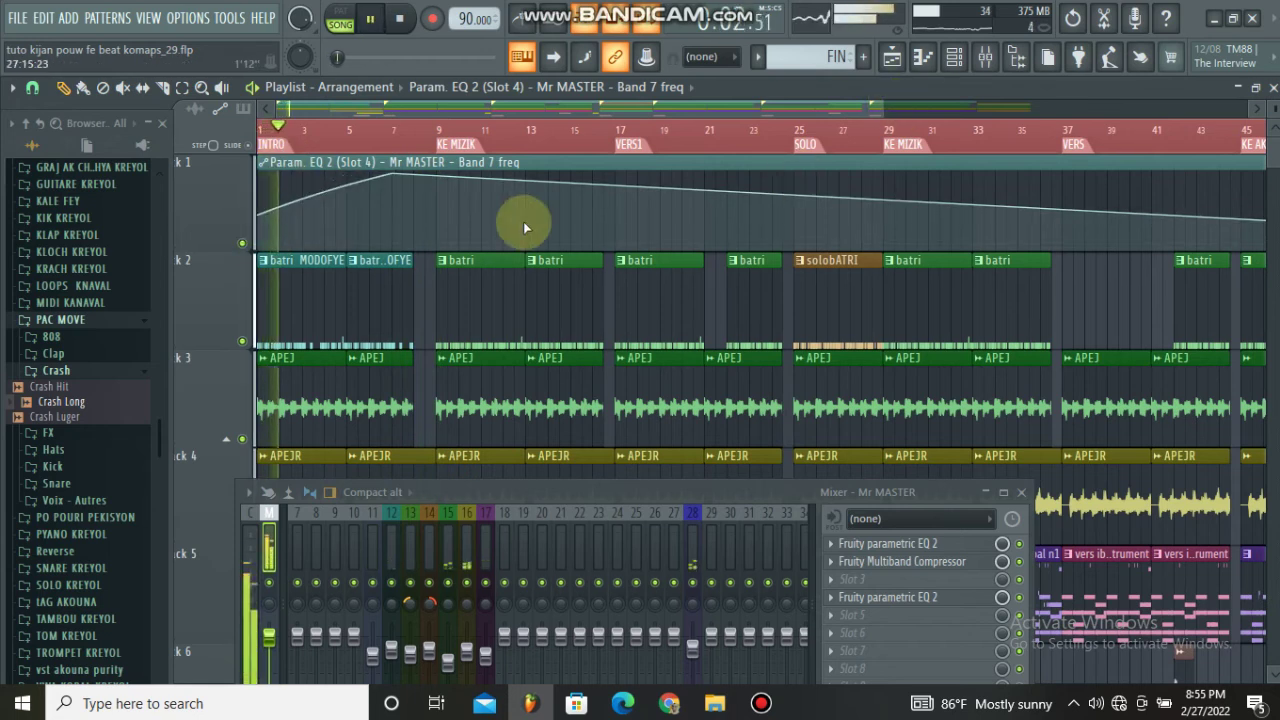
- Try dropping the band 7 frequency automation to its minimum after bar 7 and listen with the slot 4 EQ open
{"action": "right_click", "coordinate": [461, 182]}
{"action": "left_click_drag", "start_coordinate": [461, 182], "coordinate": [388, 250]}
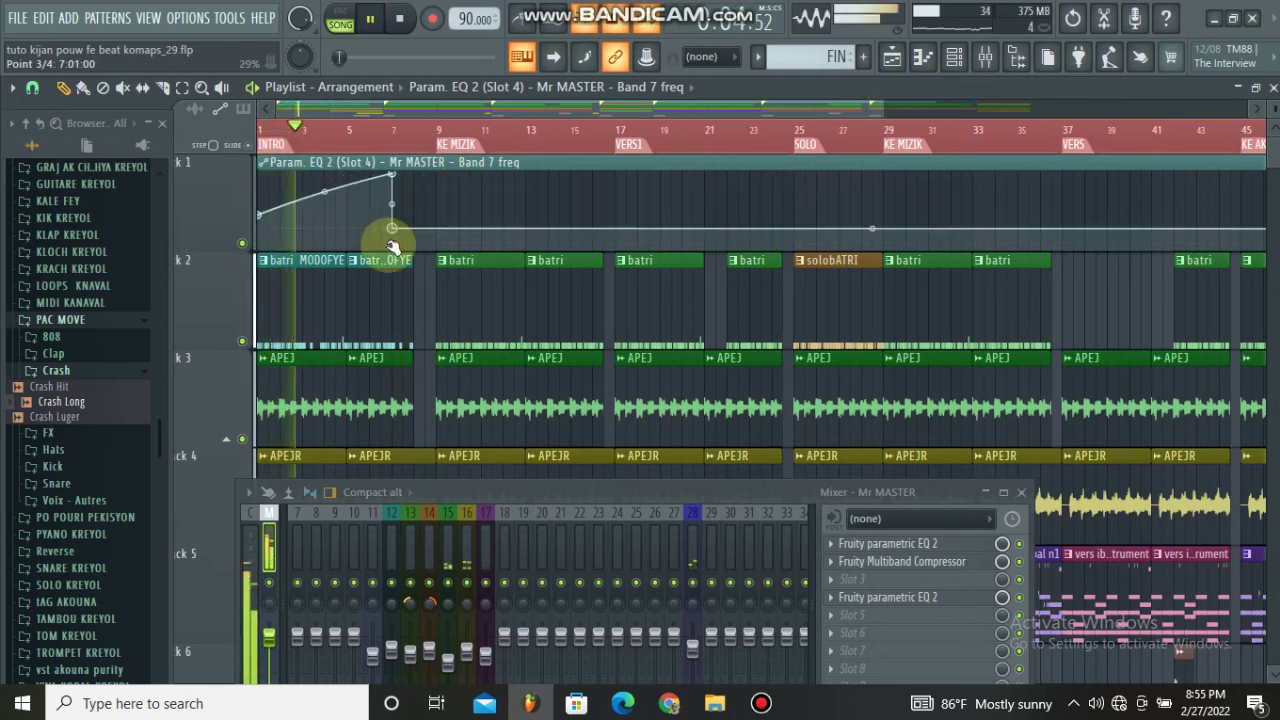
{"action": "scroll", "coordinate": [483, 140], "scroll_direction": "down", "scroll_amount": 3}
{"action": "left_click_drag", "start_coordinate": [955, 228], "coordinate": [952, 257]}
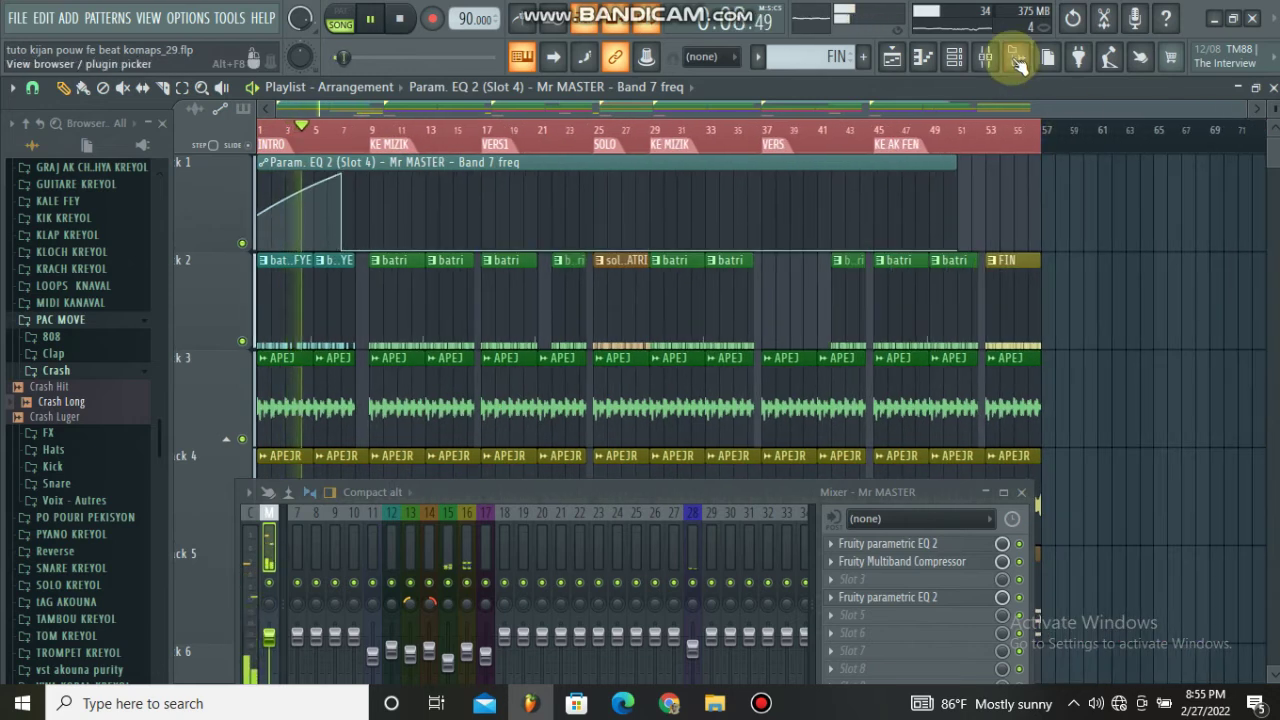
{"action": "left_click", "coordinate": [988, 66]}
{"action": "left_click", "coordinate": [988, 68]}
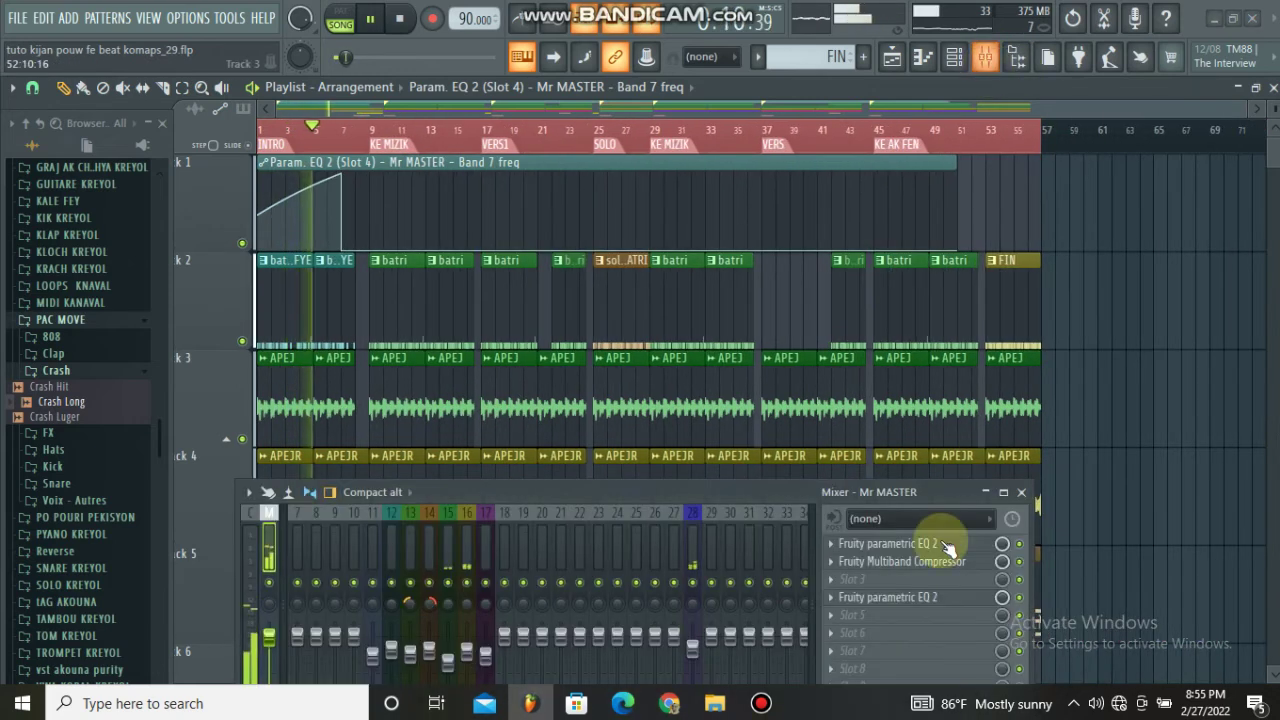
{"action": "left_click", "coordinate": [917, 600]}
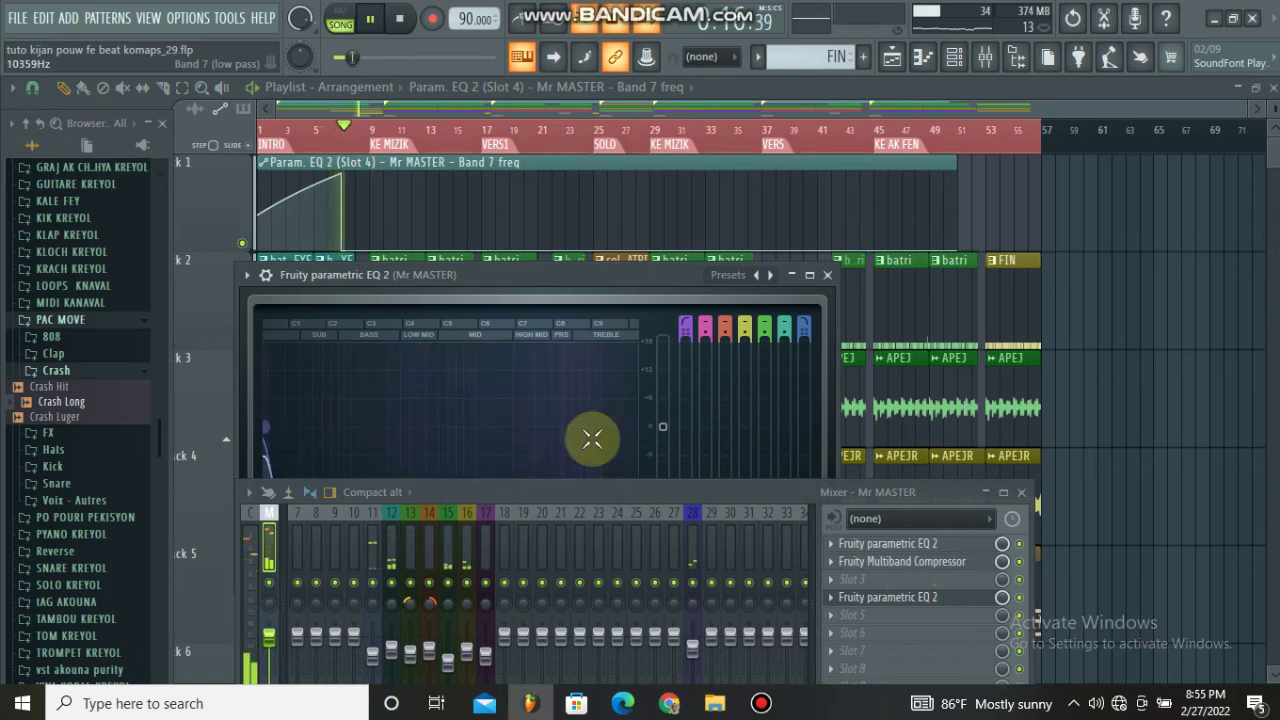
{"action": "key", "text": "space"}
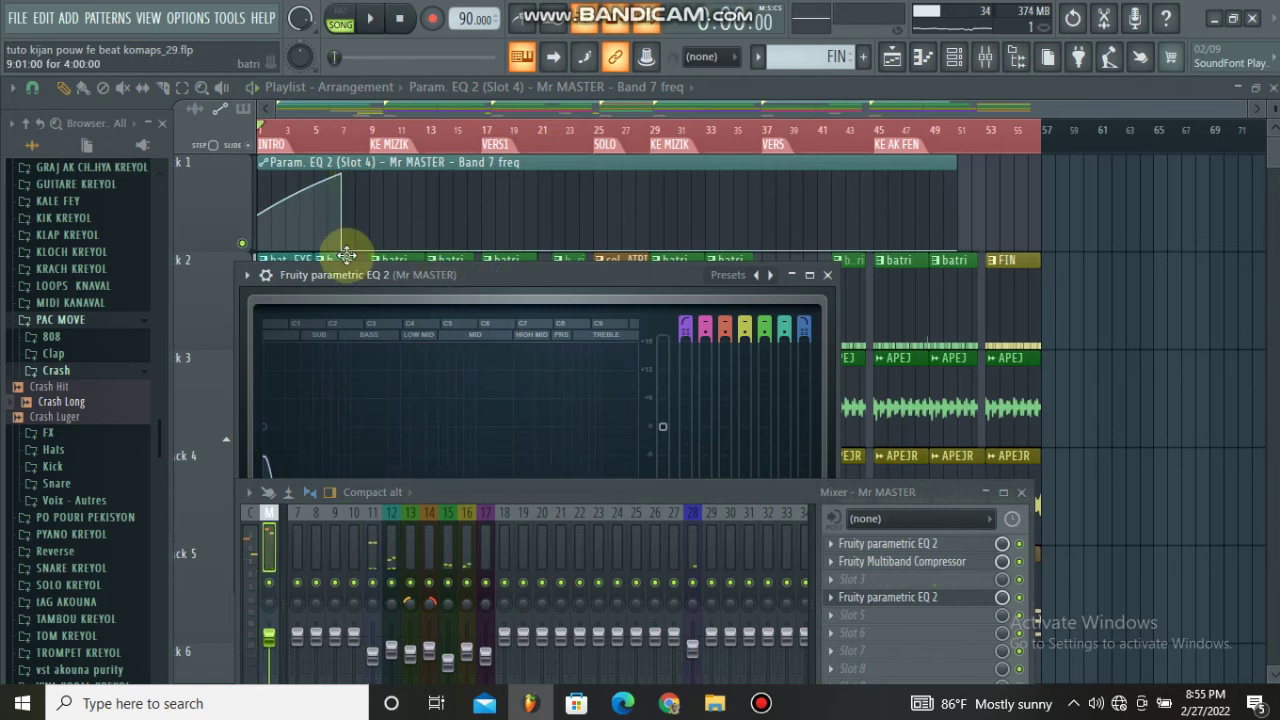
- Raise the band 7 automation after bar 7 to its maximum, hold it to the song's end and play from around bar 24
{"action": "left_click_drag", "start_coordinate": [345, 250], "coordinate": [357, 134]}
{"action": "left_click_drag", "start_coordinate": [970, 250], "coordinate": [1043, 129]}
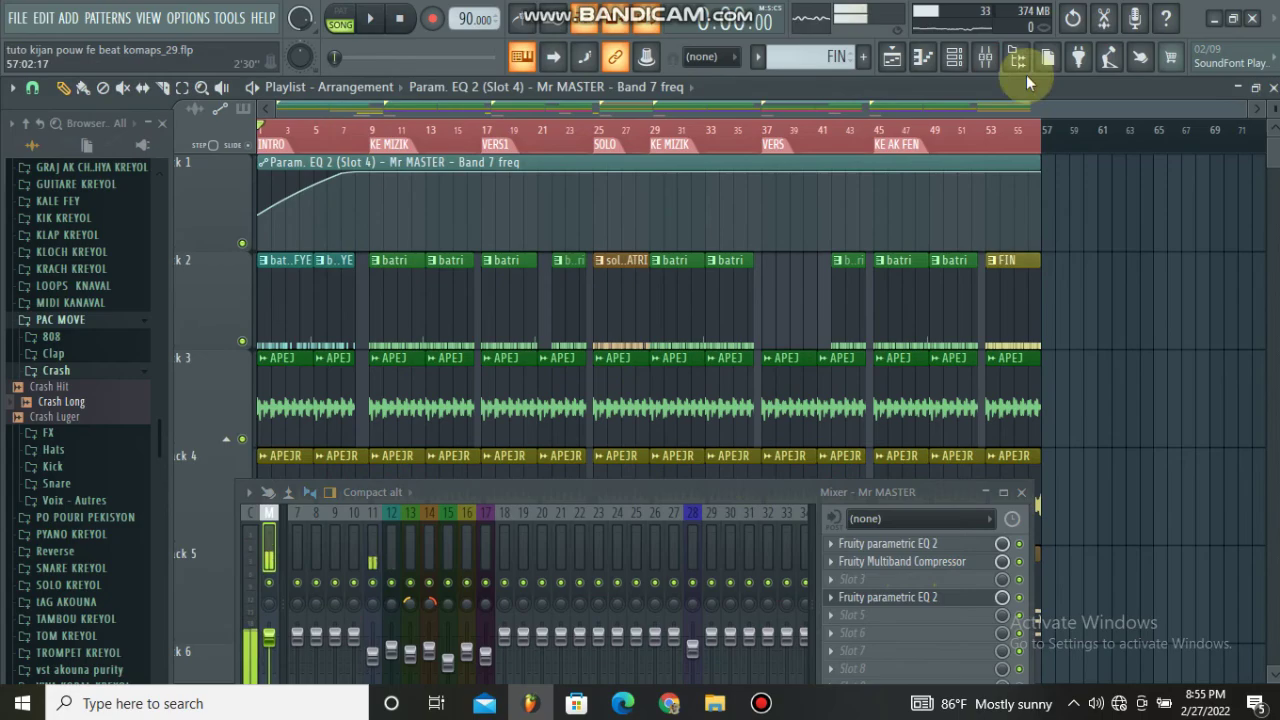
{"action": "left_click", "coordinate": [1000, 62]}
{"action": "key", "text": "space"}
{"action": "left_click", "coordinate": [580, 130]}
{"action": "key", "text": "space"}
- Open the master's slot 4 Fruity parametric EQ 2 and detach its window
{"action": "left_click", "coordinate": [985, 57]}
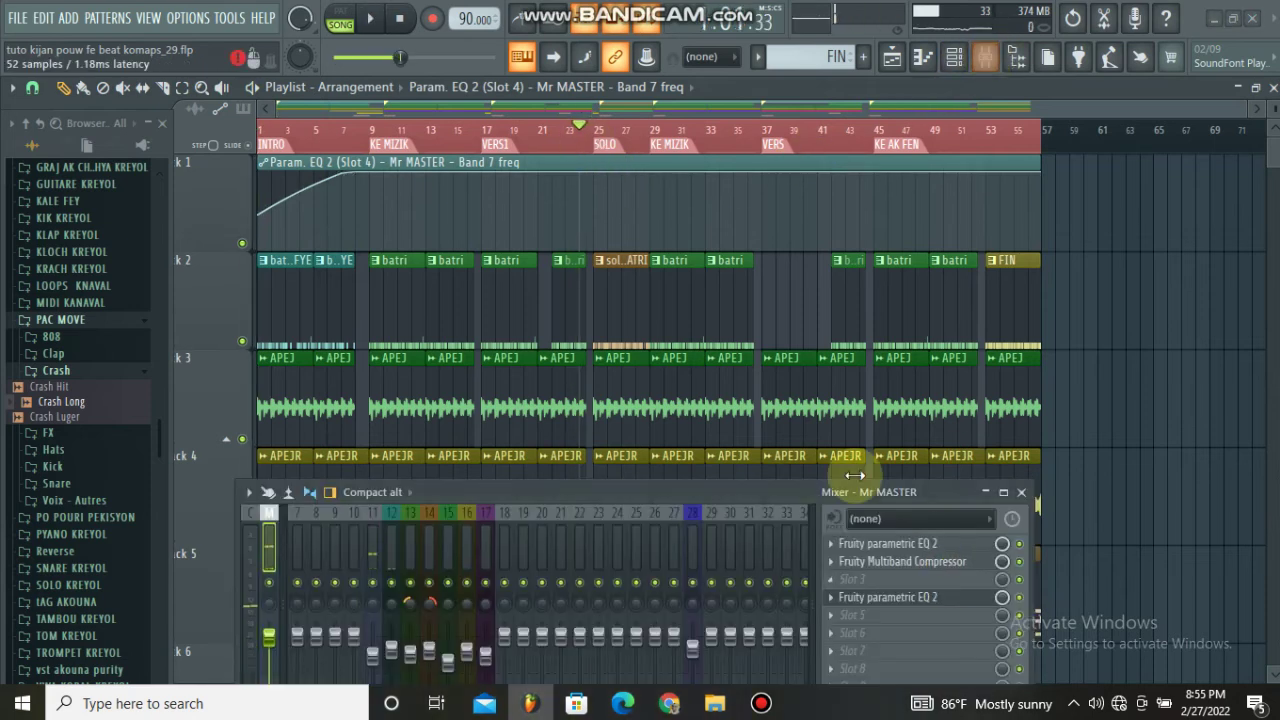
{"action": "left_click", "coordinate": [888, 597]}
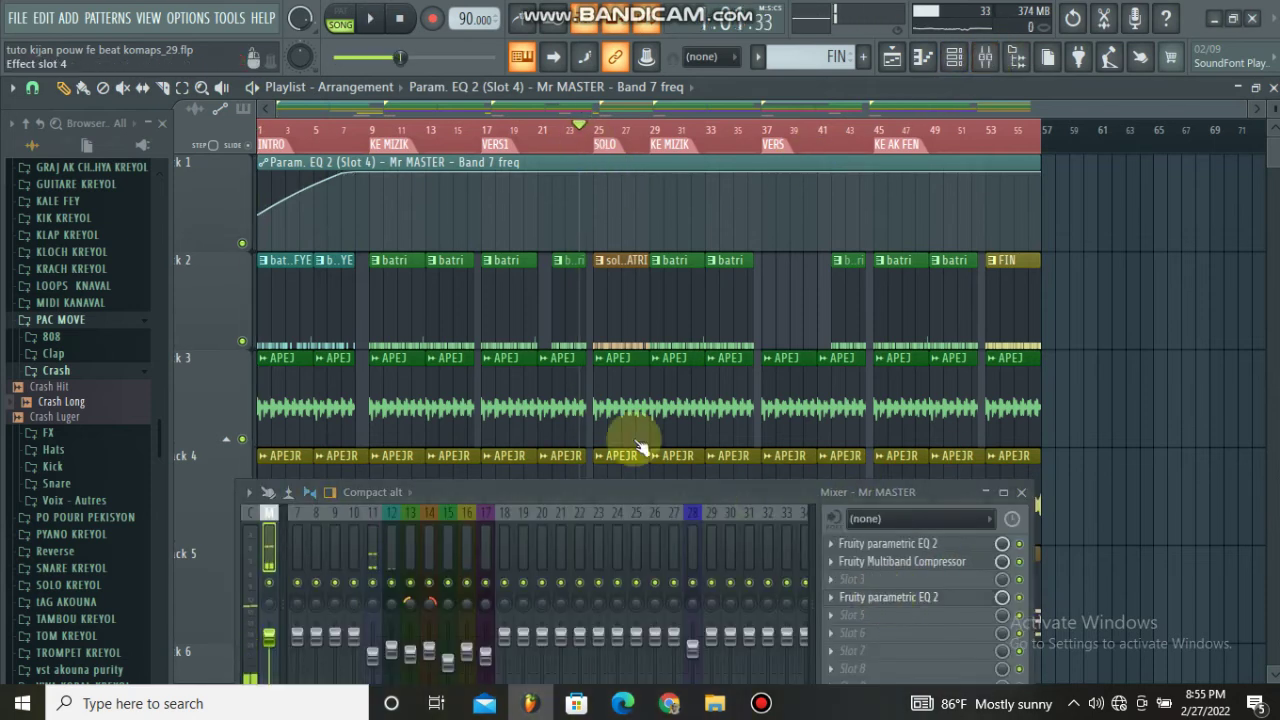
{"action": "left_click", "coordinate": [248, 276]}
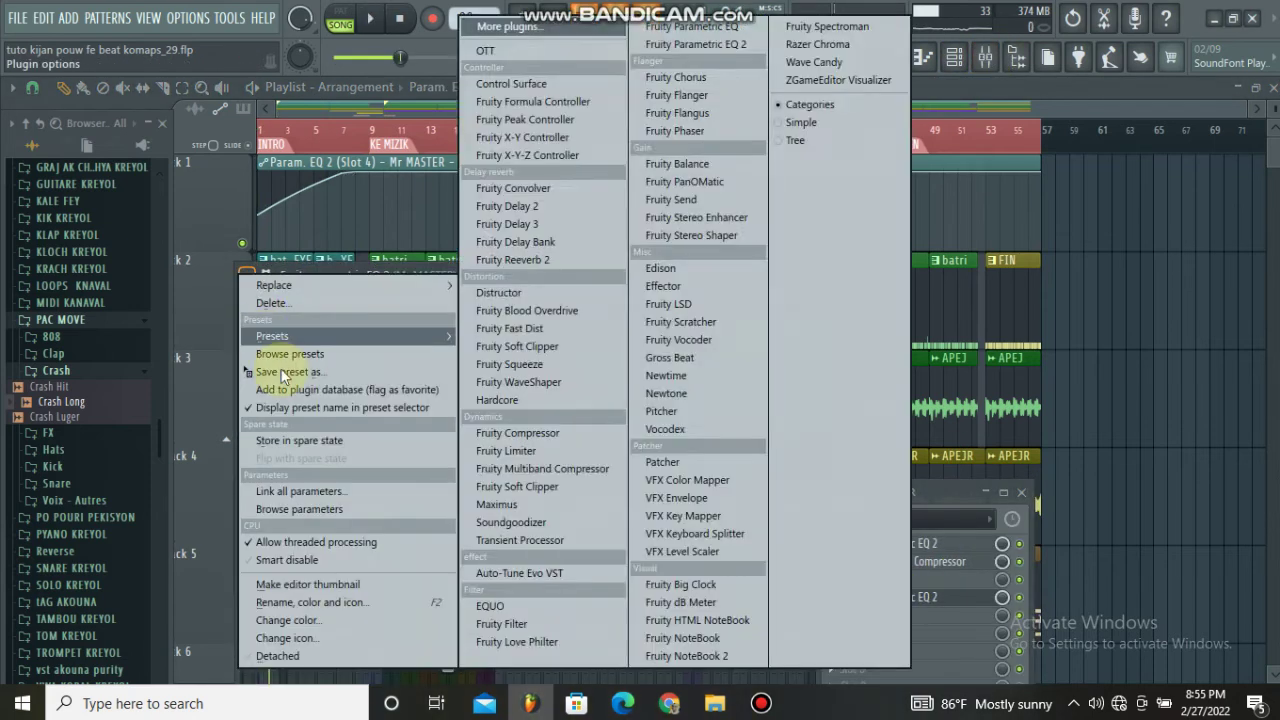
{"action": "left_click", "coordinate": [277, 656]}
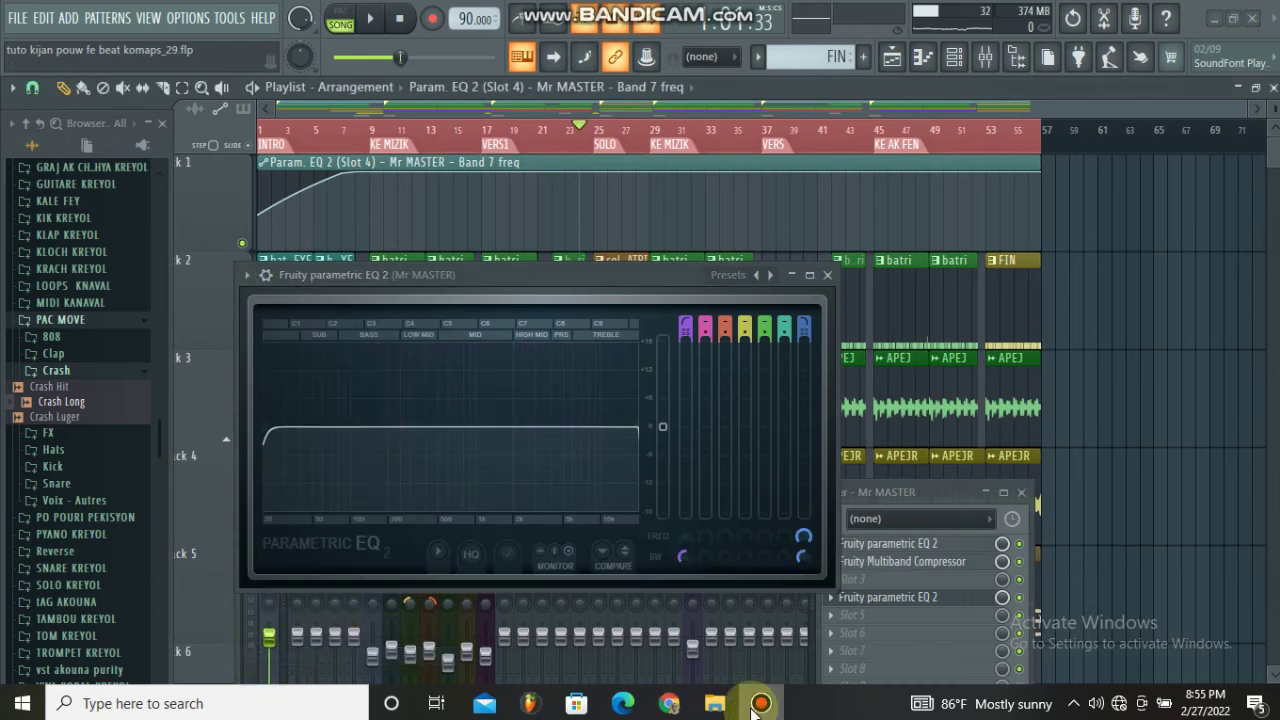
{"action": "left_click", "coordinate": [757, 703]}
{"action": "left_click", "coordinate": [785, 204]}
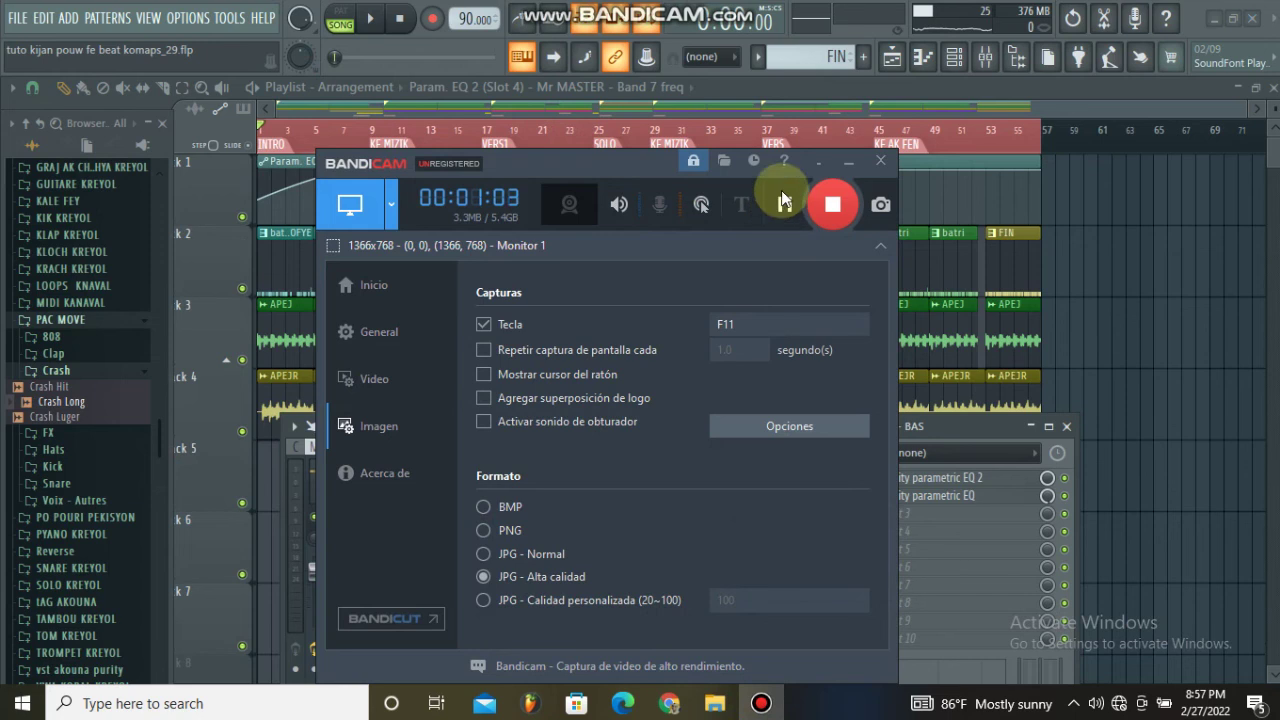
{"action": "left_click", "coordinate": [848, 162]}
- Fit all the arrangement's tracks above the mixer and play the song from the intro into the KE MIZIK section
{"action": "left_click_drag", "start_coordinate": [618, 432], "coordinate": [618, 622]}
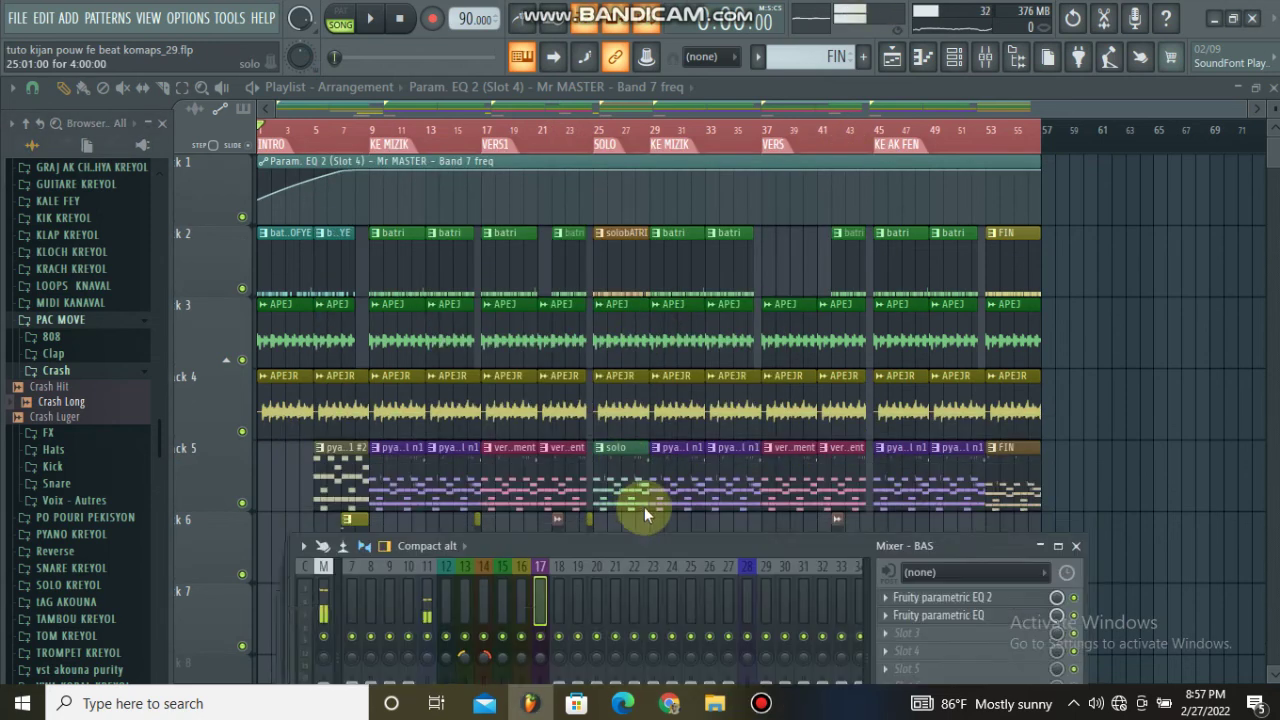
{"action": "scroll", "coordinate": [549, 477], "scroll_direction": "down", "scroll_amount": 3}
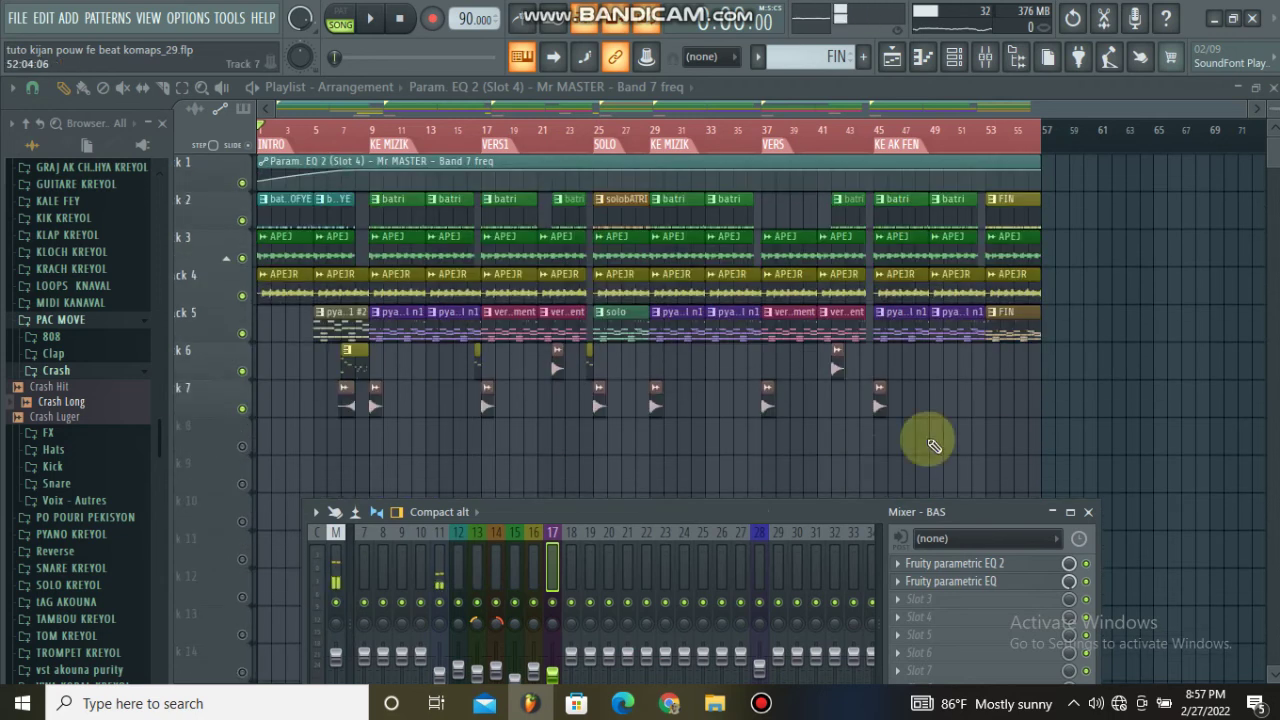
{"action": "left_click_drag", "start_coordinate": [713, 510], "coordinate": [665, 444]}
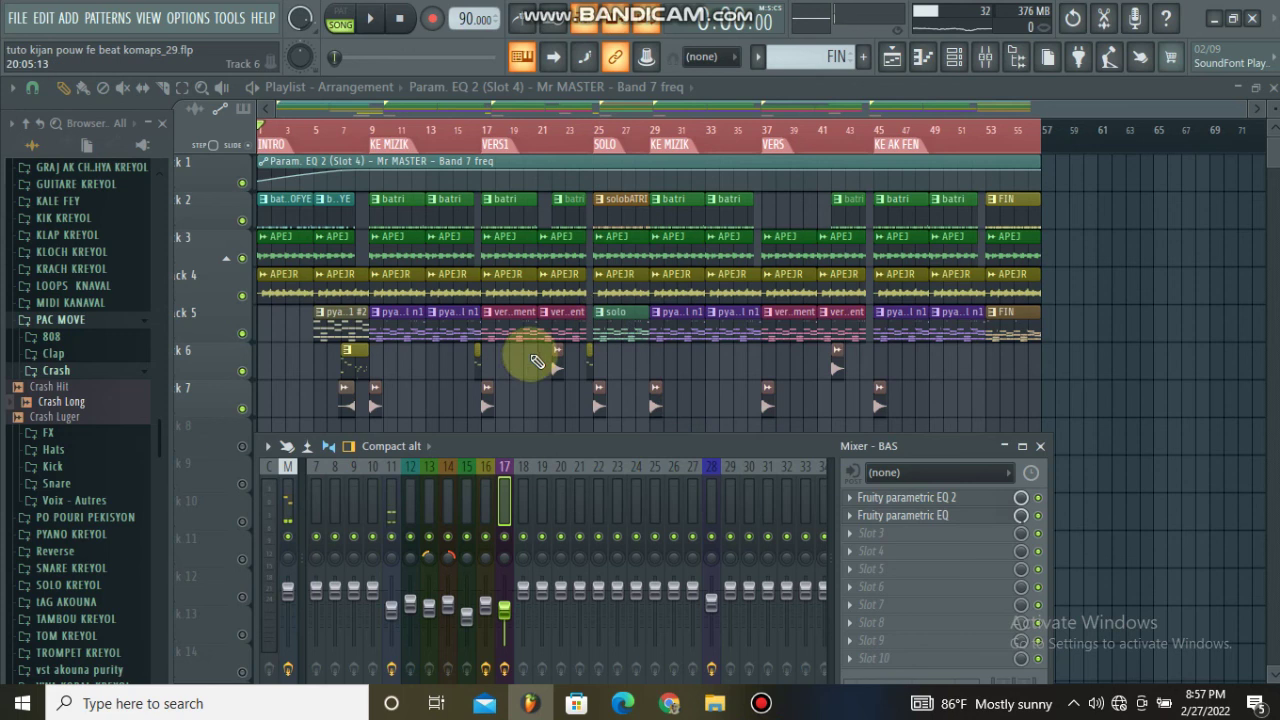
{"action": "key", "text": "space"}
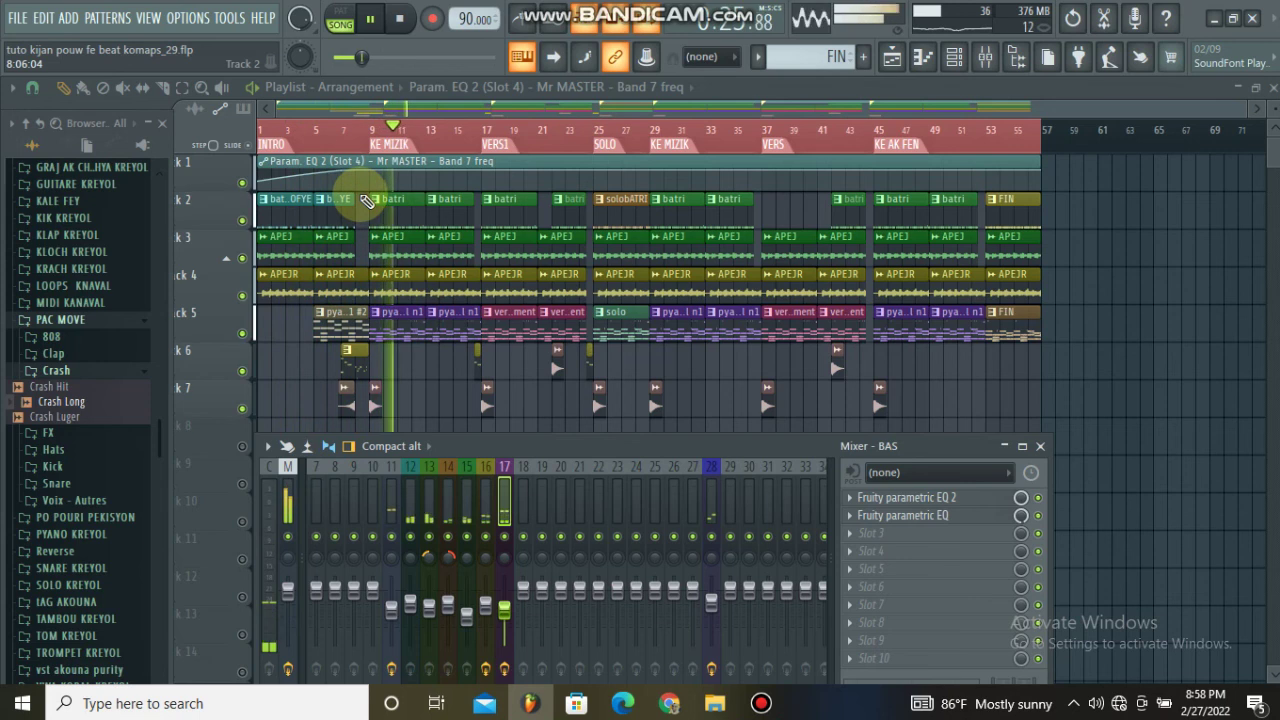
{"action": "key", "text": "space"}
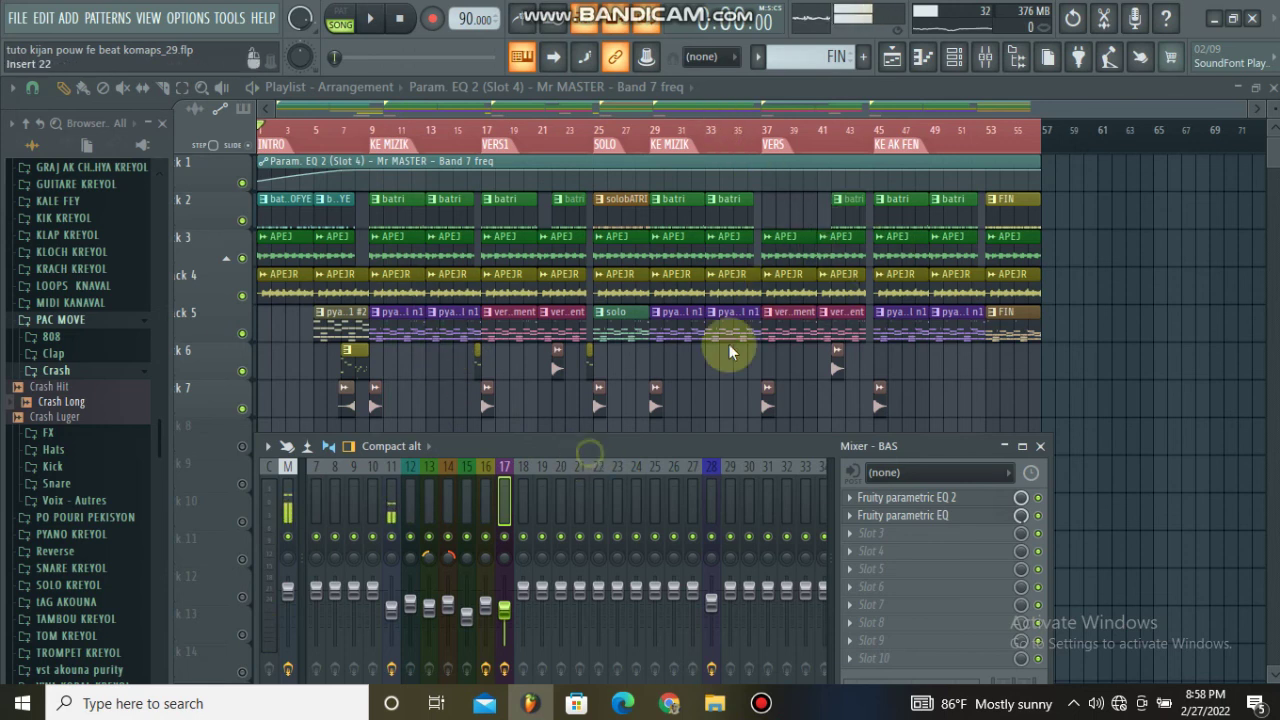
- Create an automation clip for the Mr MASTER track's volume fader and close the mixer
{"action": "left_click_drag", "start_coordinate": [730, 347], "coordinate": [698, 384]}
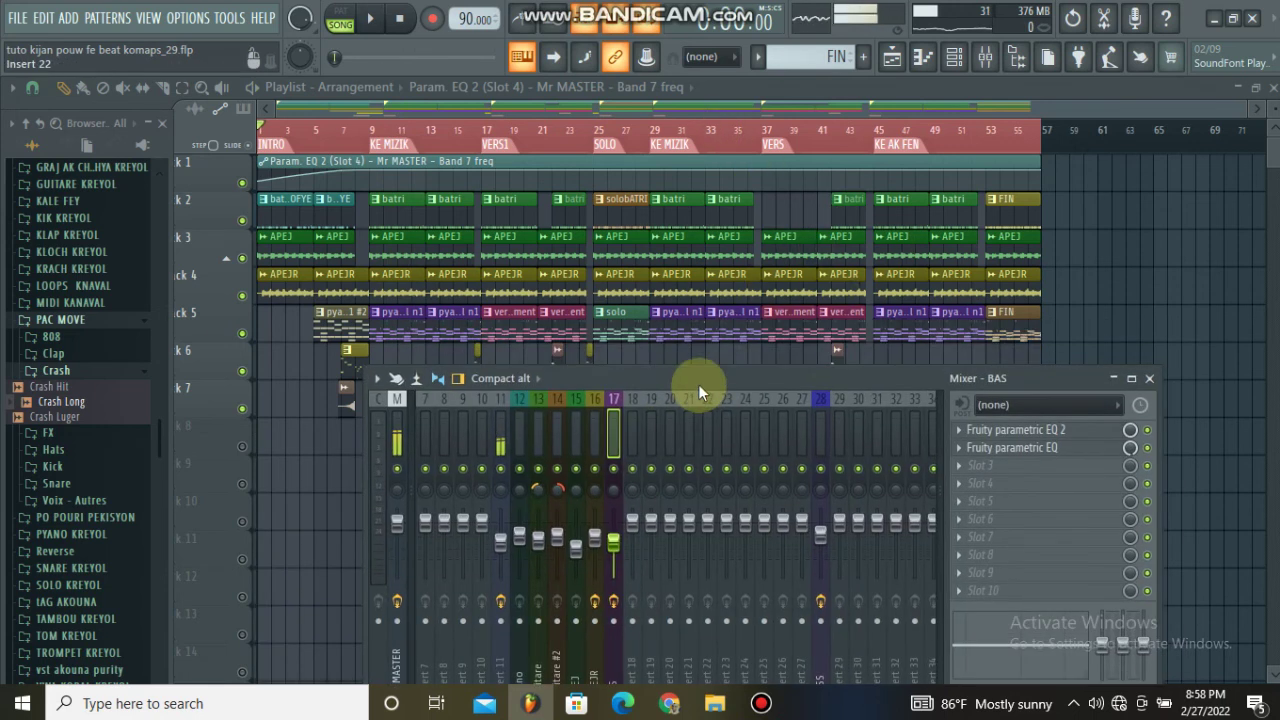
{"action": "left_click", "coordinate": [398, 444]}
{"action": "left_click_drag", "start_coordinate": [575, 374], "coordinate": [771, 216]}
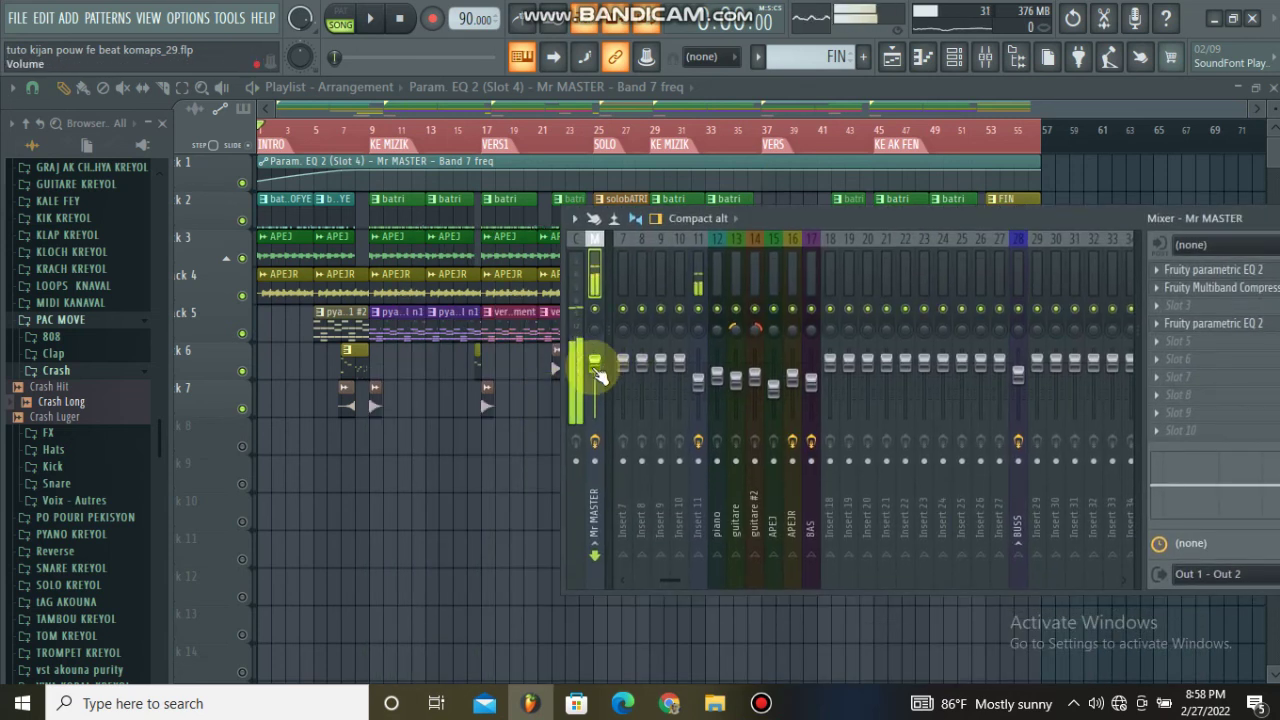
{"action": "right_click", "coordinate": [595, 367]}
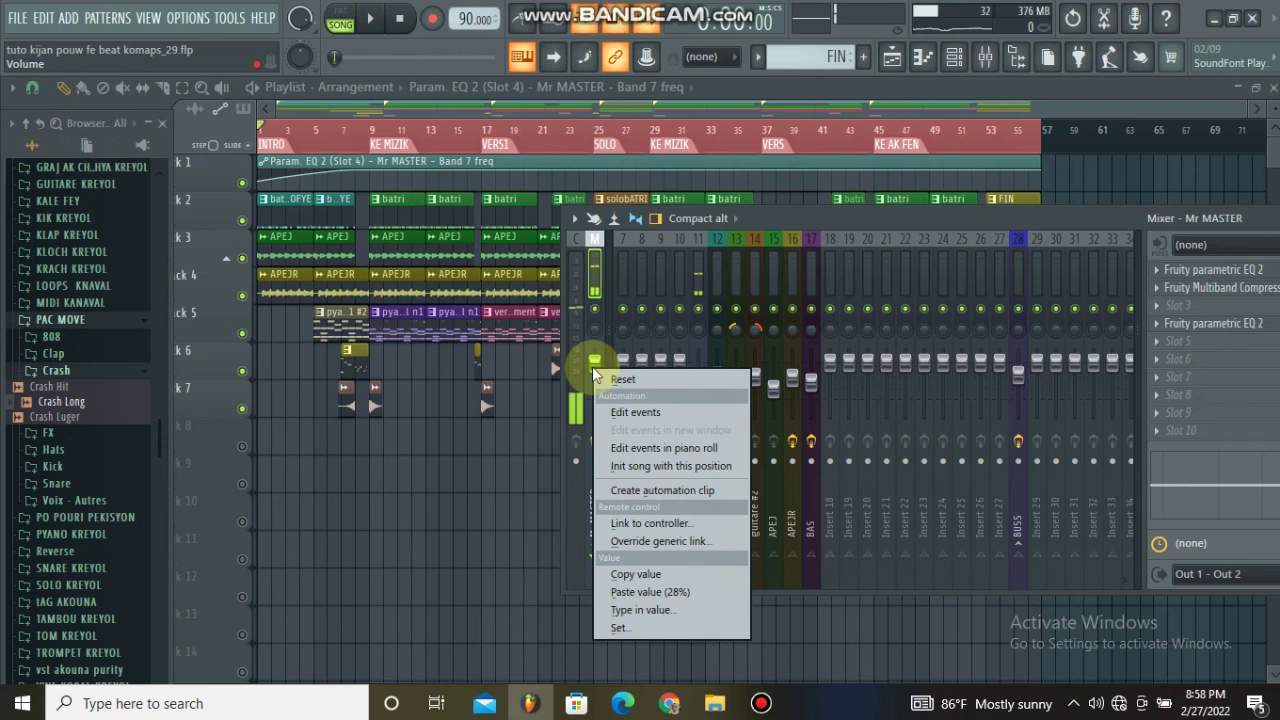
{"action": "left_click", "coordinate": [627, 488]}
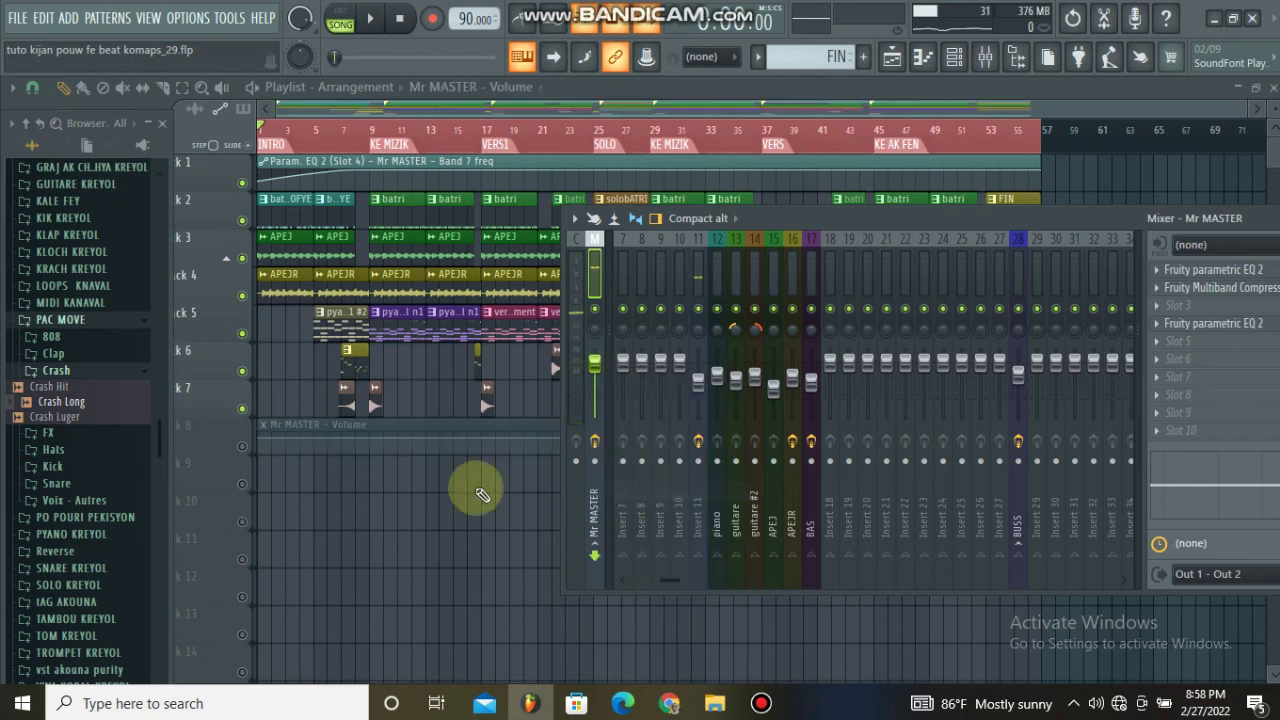
{"action": "left_click", "coordinate": [243, 452]}
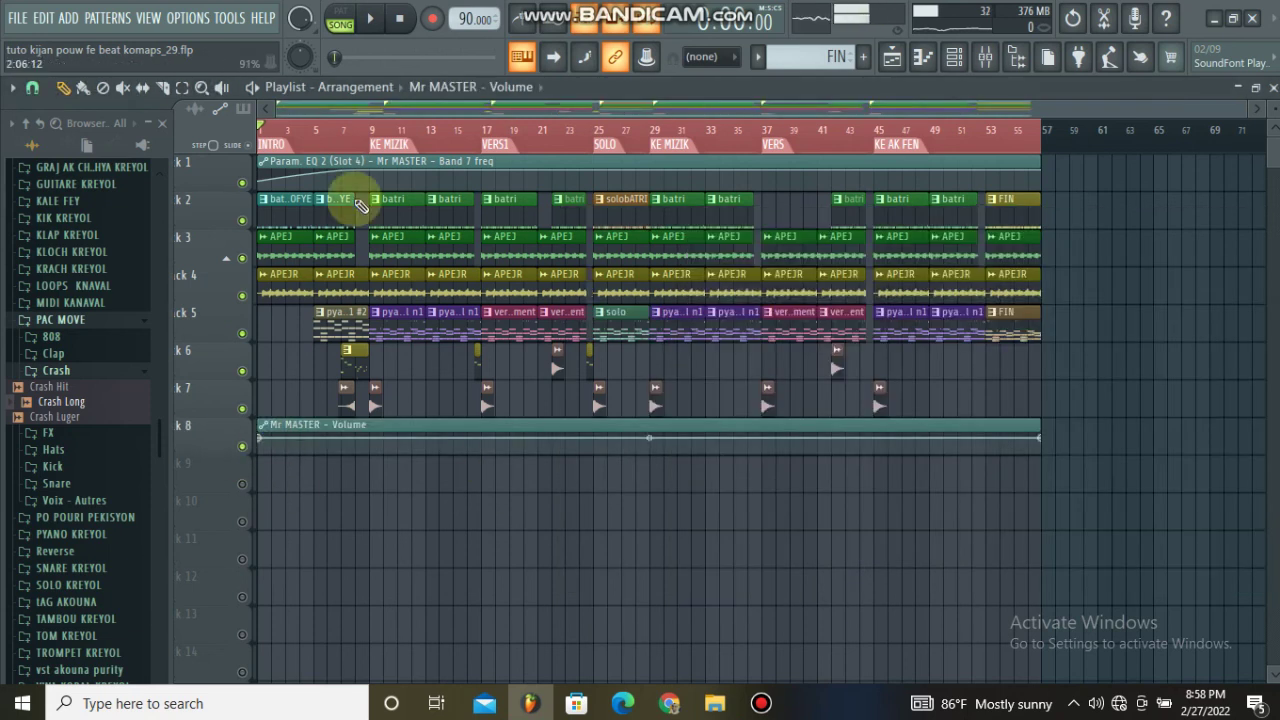
- Jump to the KE MIZIK marker, copy the starting value of the master volume automation and check the master fader in the mixer
{"action": "left_click", "coordinate": [405, 160]}
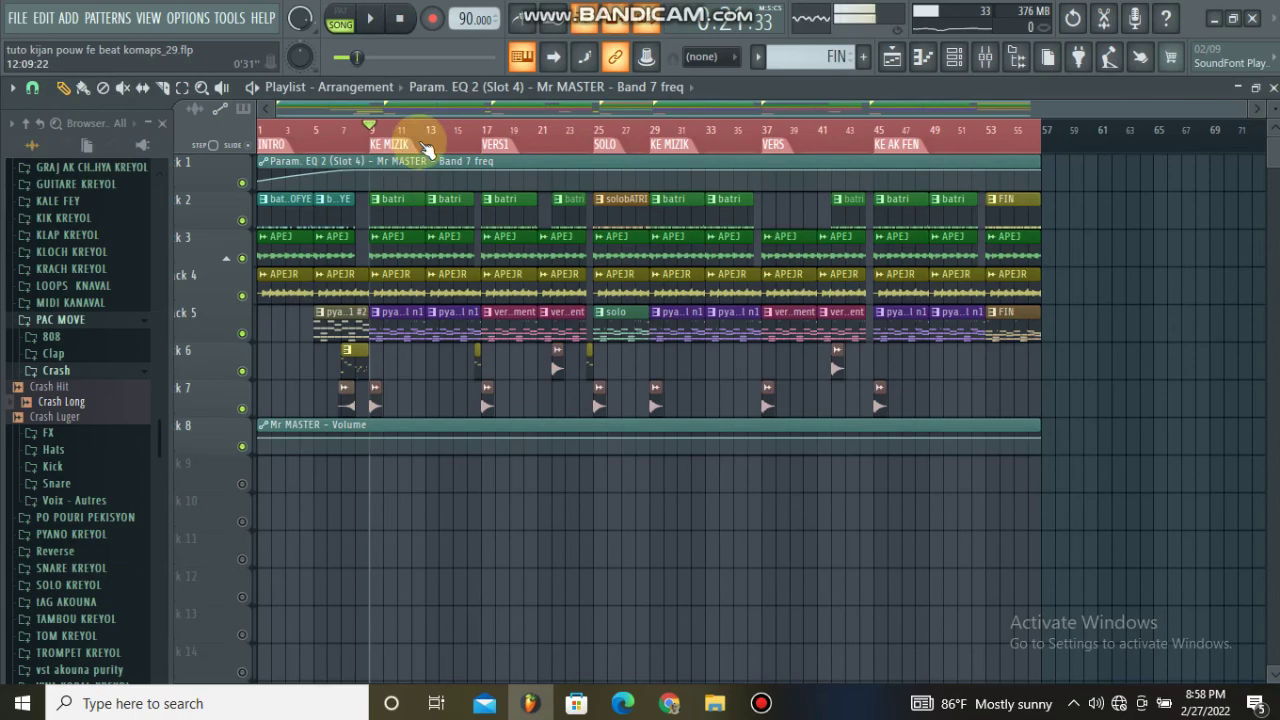
{"action": "left_click", "coordinate": [398, 144]}
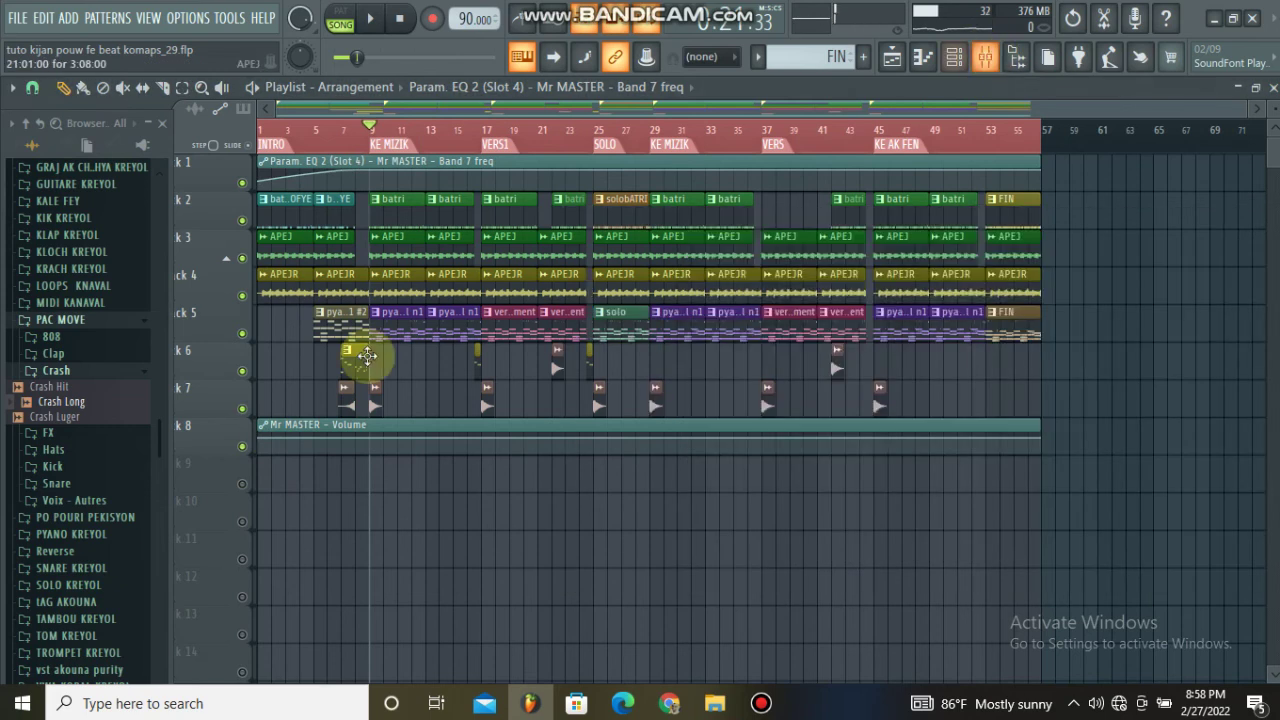
{"action": "right_click", "coordinate": [263, 444]}
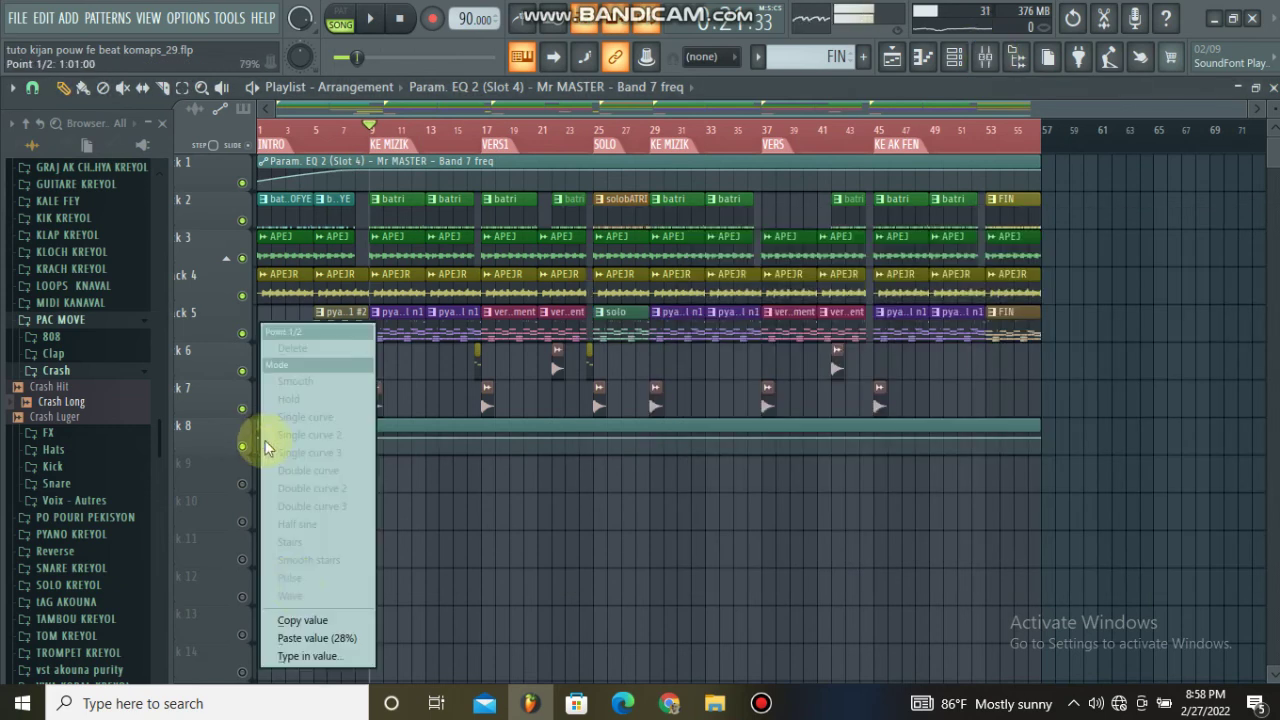
{"action": "left_click", "coordinate": [303, 620]}
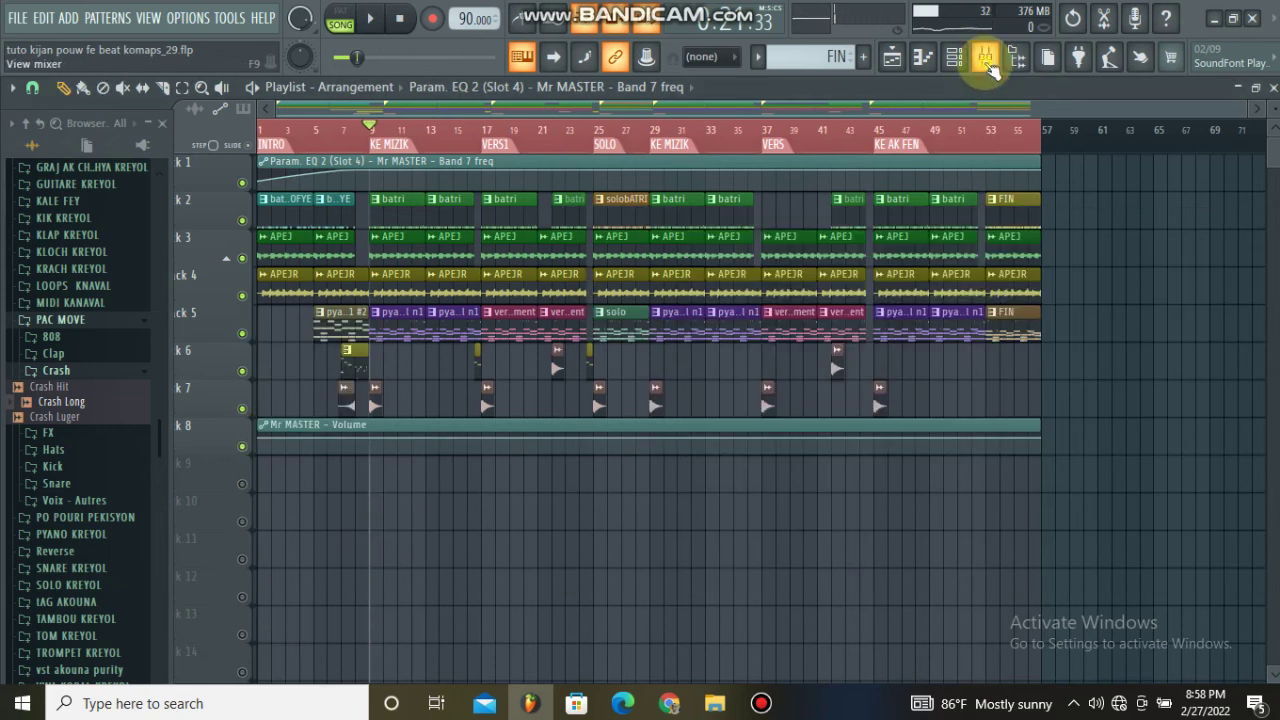
{"action": "left_click", "coordinate": [990, 68]}
{"action": "mouse_move", "coordinate": [600, 371]}
{"action": "left_mouse_down"}
{"action": "mouse_move", "coordinate": [600, 357]}
{"action": "mouse_move", "coordinate": [603, 370]}
{"action": "left_mouse_up"}
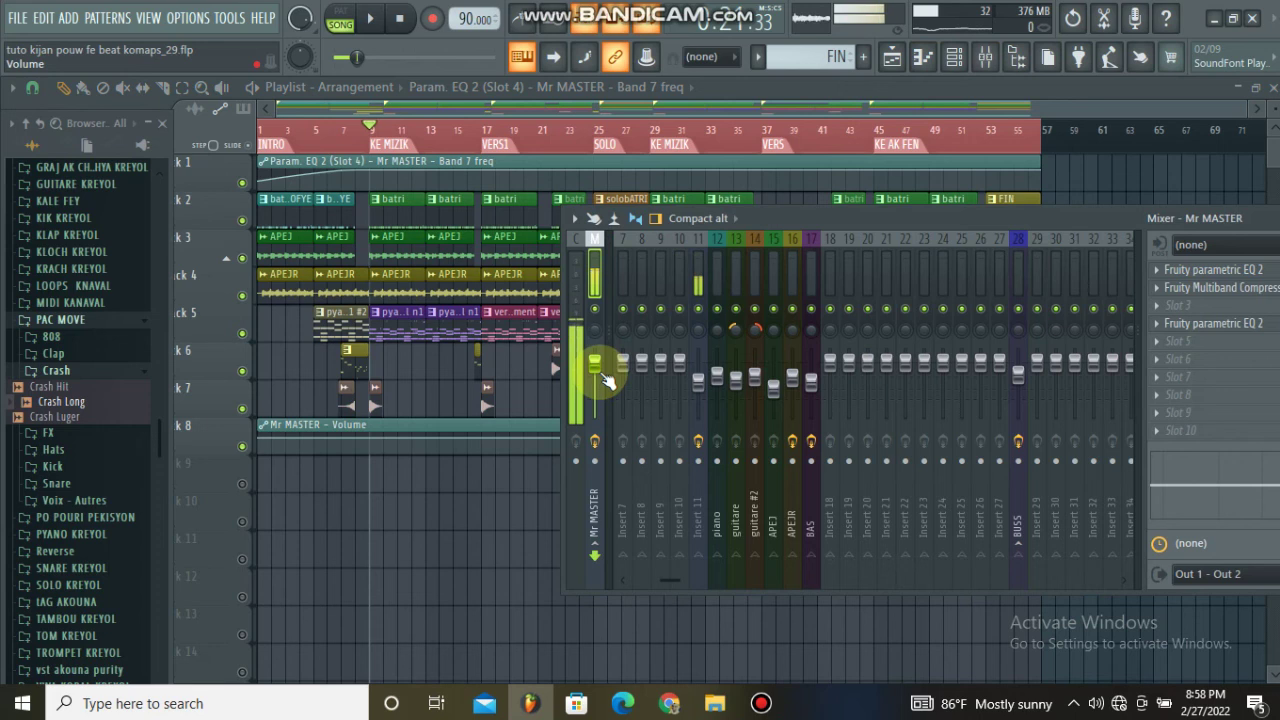
{"action": "left_click", "coordinate": [500, 510]}
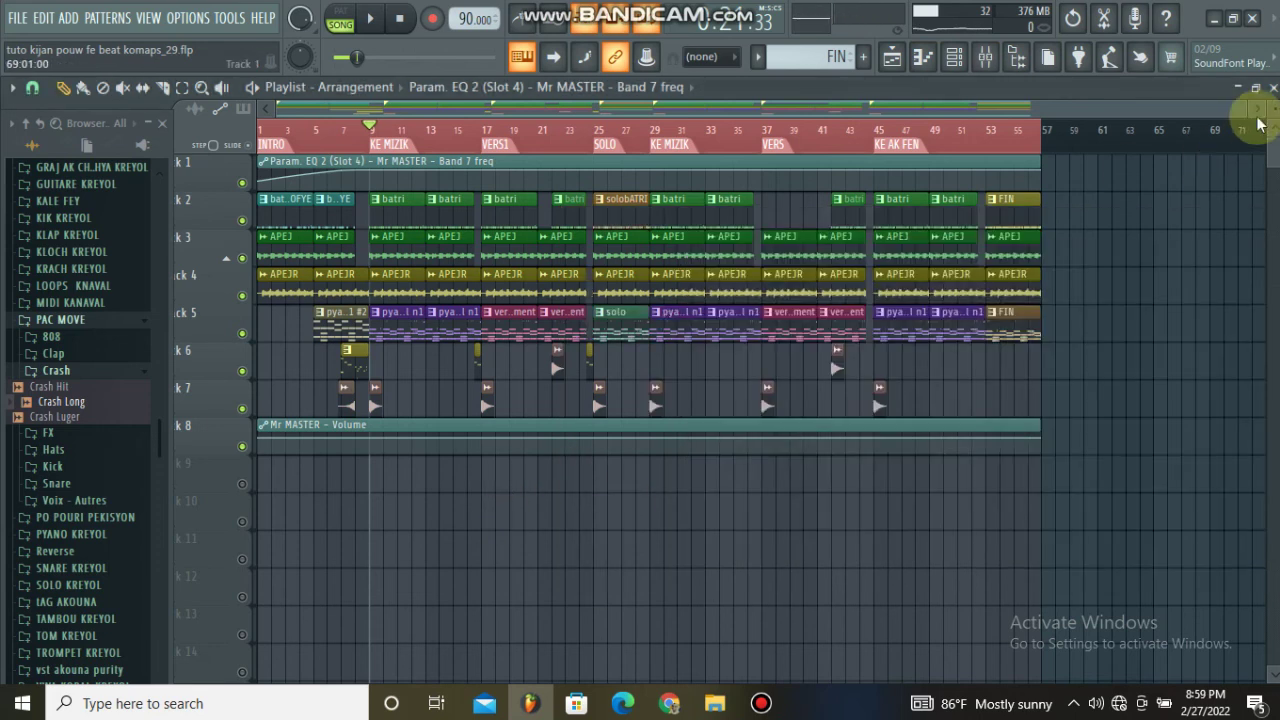
- Add a control point at bar 49 of the master volume automation and lower the end point to the minimum for a curved fade-out
{"action": "scroll", "coordinate": [1225, 122], "scroll_direction": "up", "scroll_amount": 2}
{"action": "scroll", "coordinate": [960, 205], "scroll_direction": "down", "scroll_amount": 3}
{"action": "left_click", "coordinate": [897, 147]}
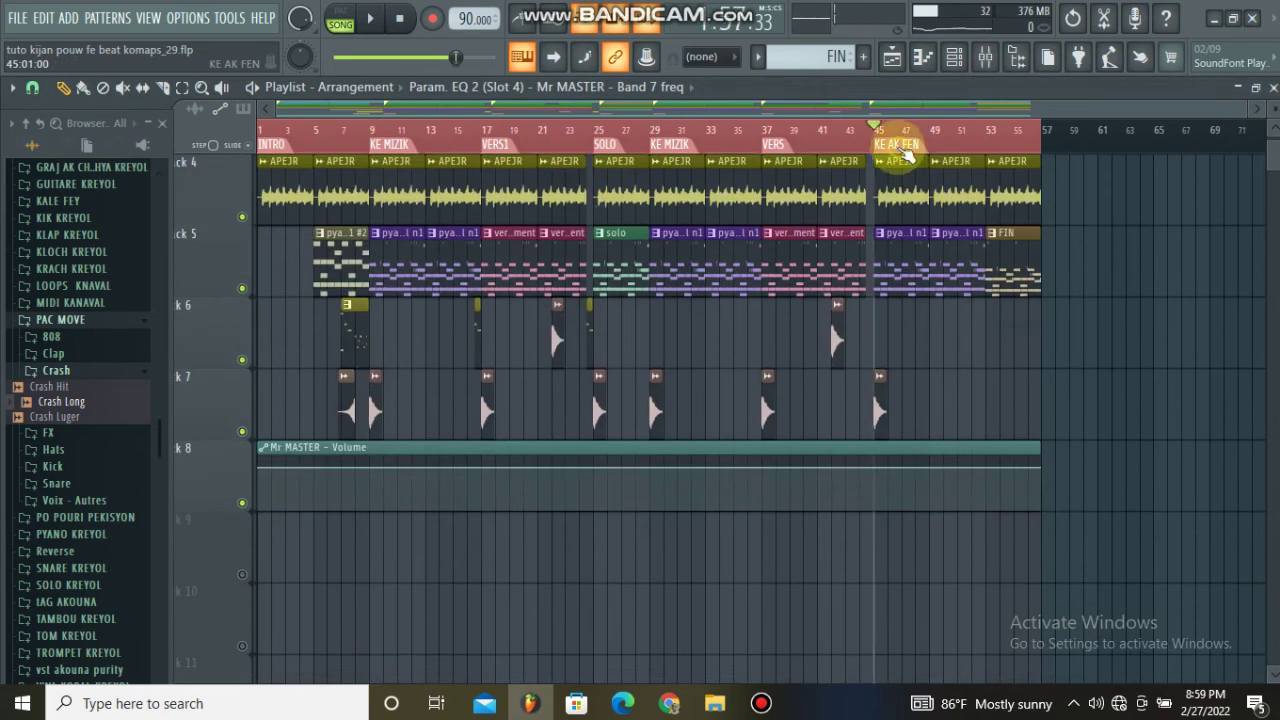
{"action": "scroll", "coordinate": [1016, 134], "scroll_direction": "up", "scroll_amount": 2}
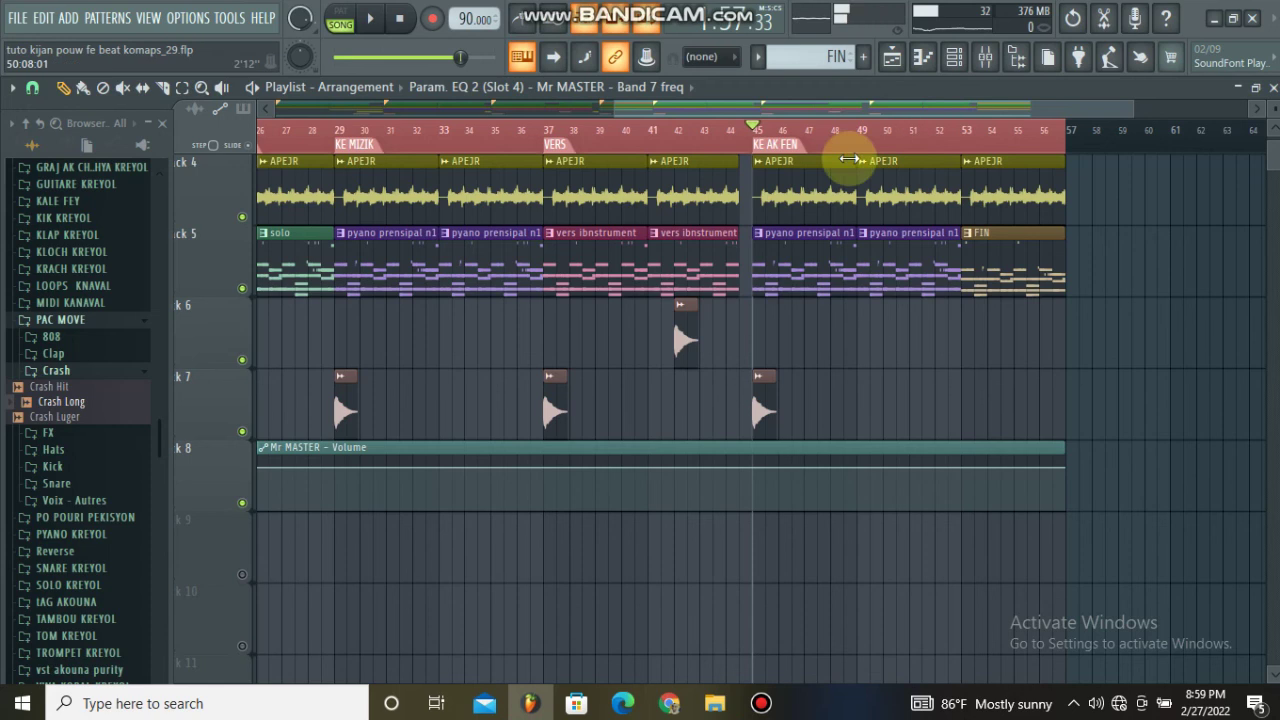
{"action": "right_click", "coordinate": [863, 468]}
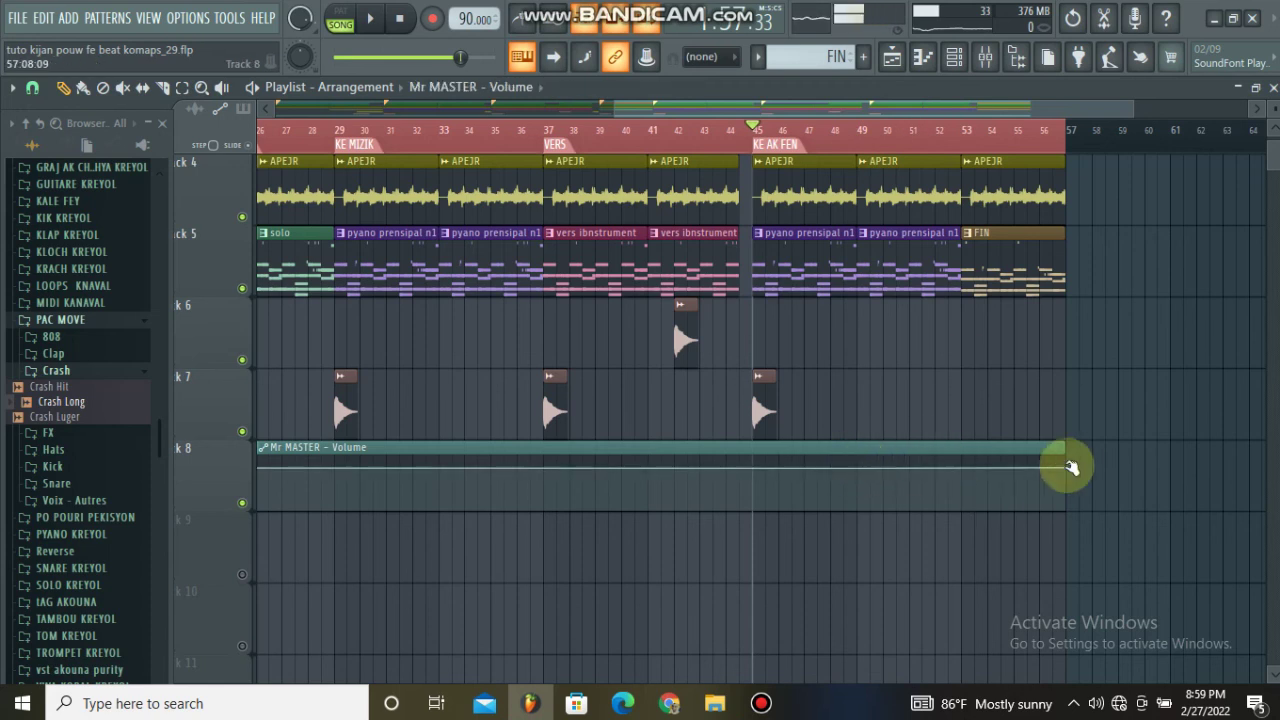
{"action": "left_click_drag", "start_coordinate": [1066, 468], "coordinate": [1062, 512]}
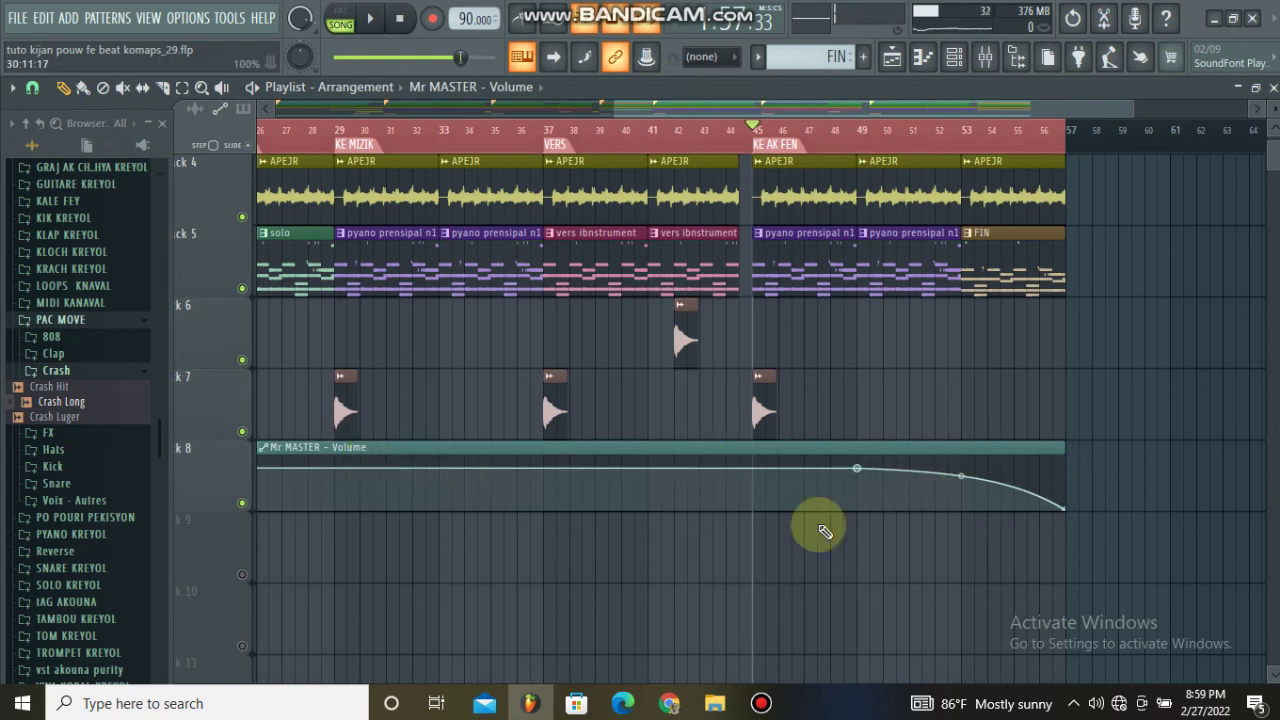
- Paste the copied starting value onto the bar 49 volume point and show the mixer beside the fade-out curve
{"action": "right_click", "coordinate": [859, 468]}
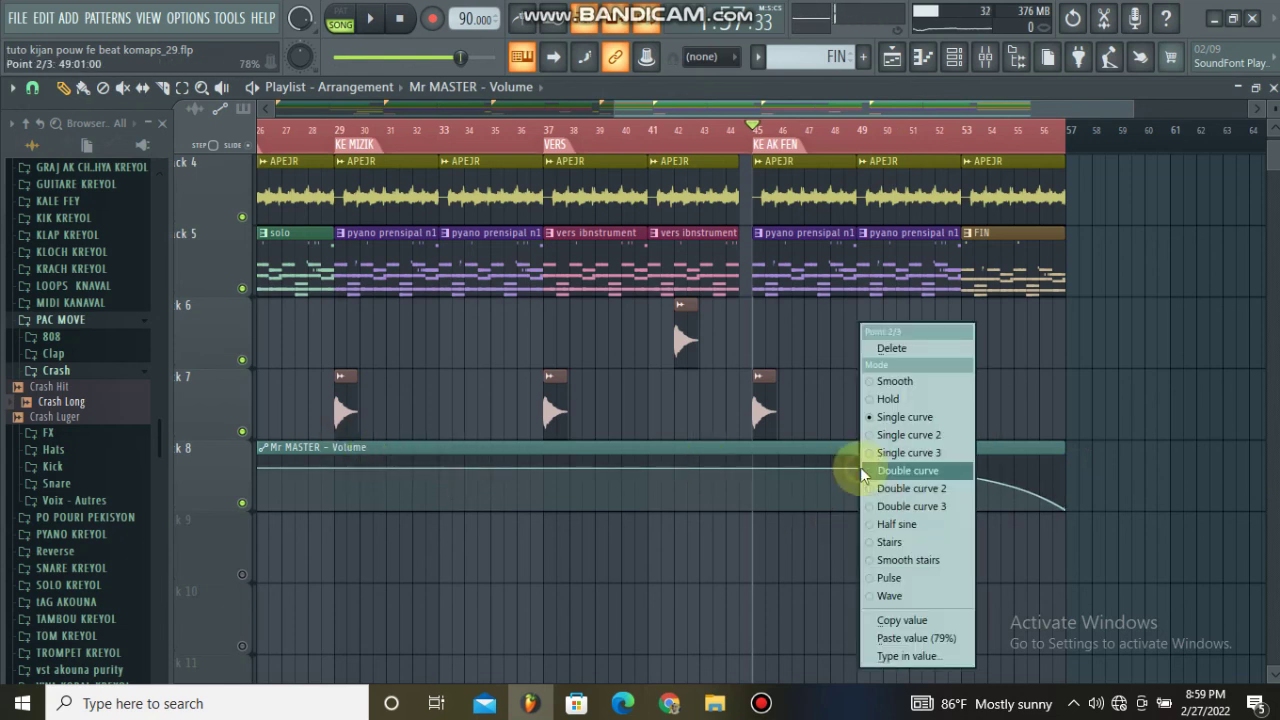
{"action": "left_click", "coordinate": [903, 641]}
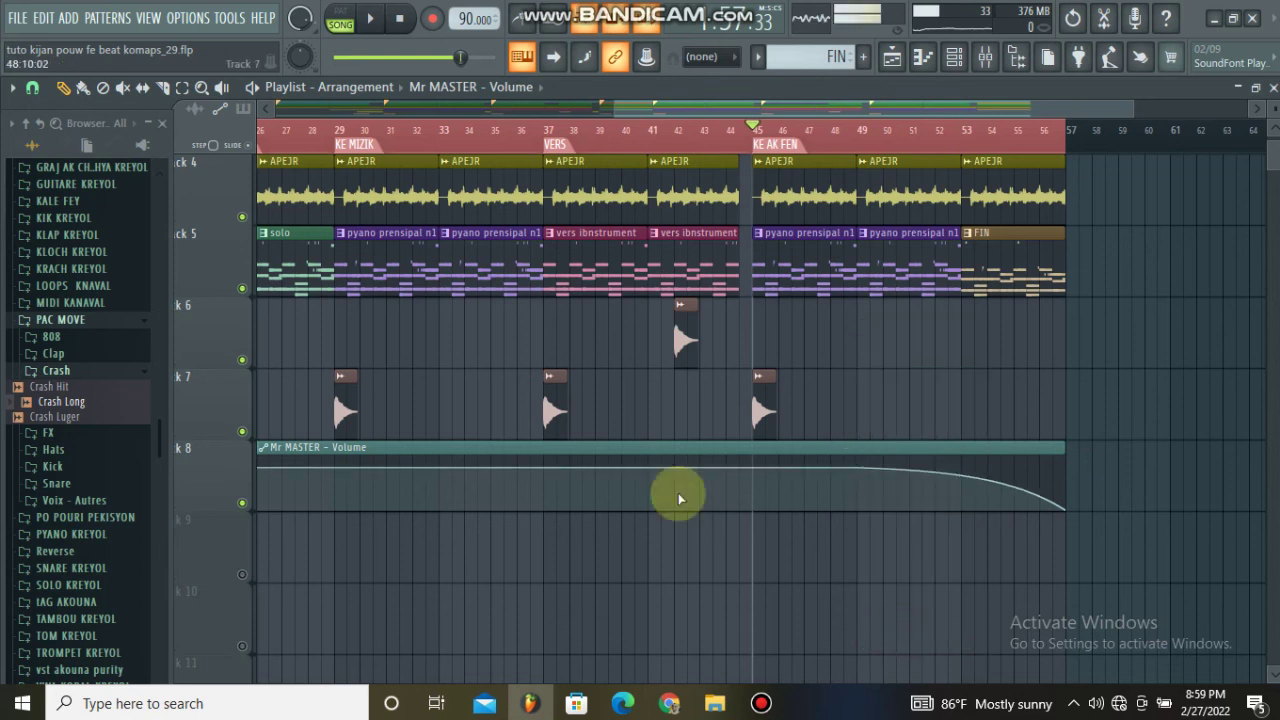
{"action": "left_click", "coordinate": [982, 58]}
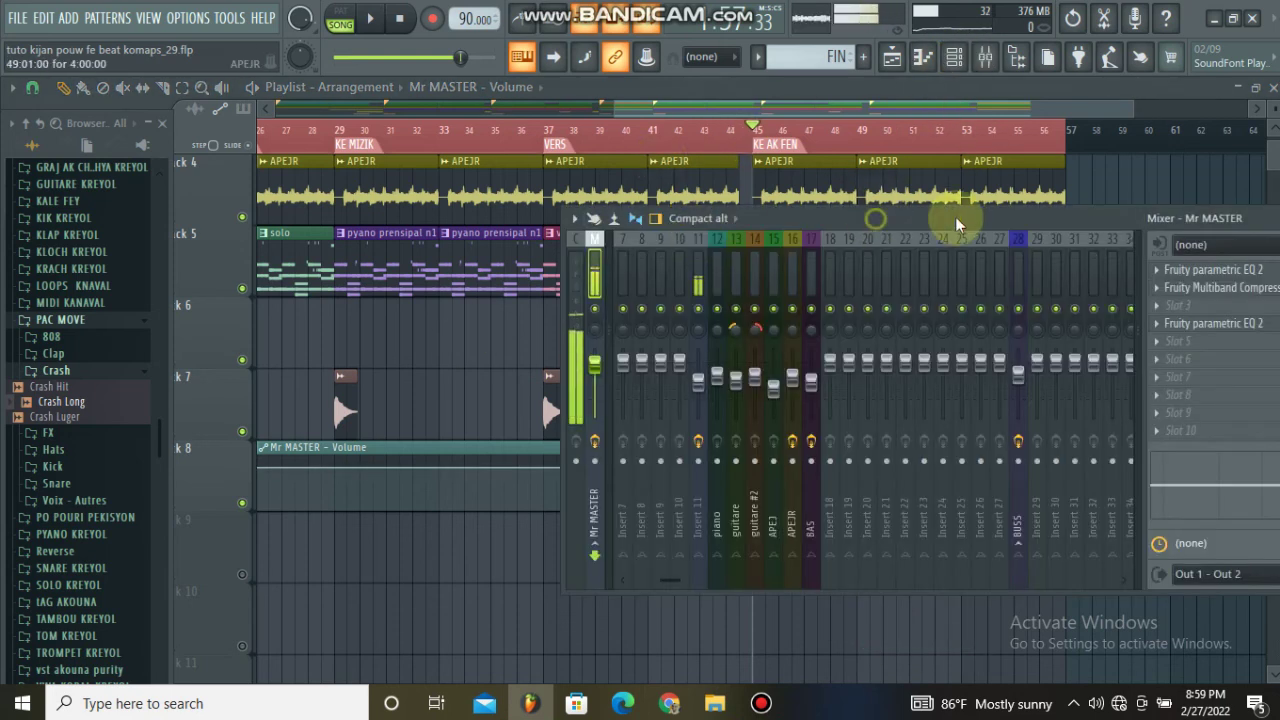
{"action": "left_click_drag", "start_coordinate": [780, 214], "coordinate": [1074, 79]}
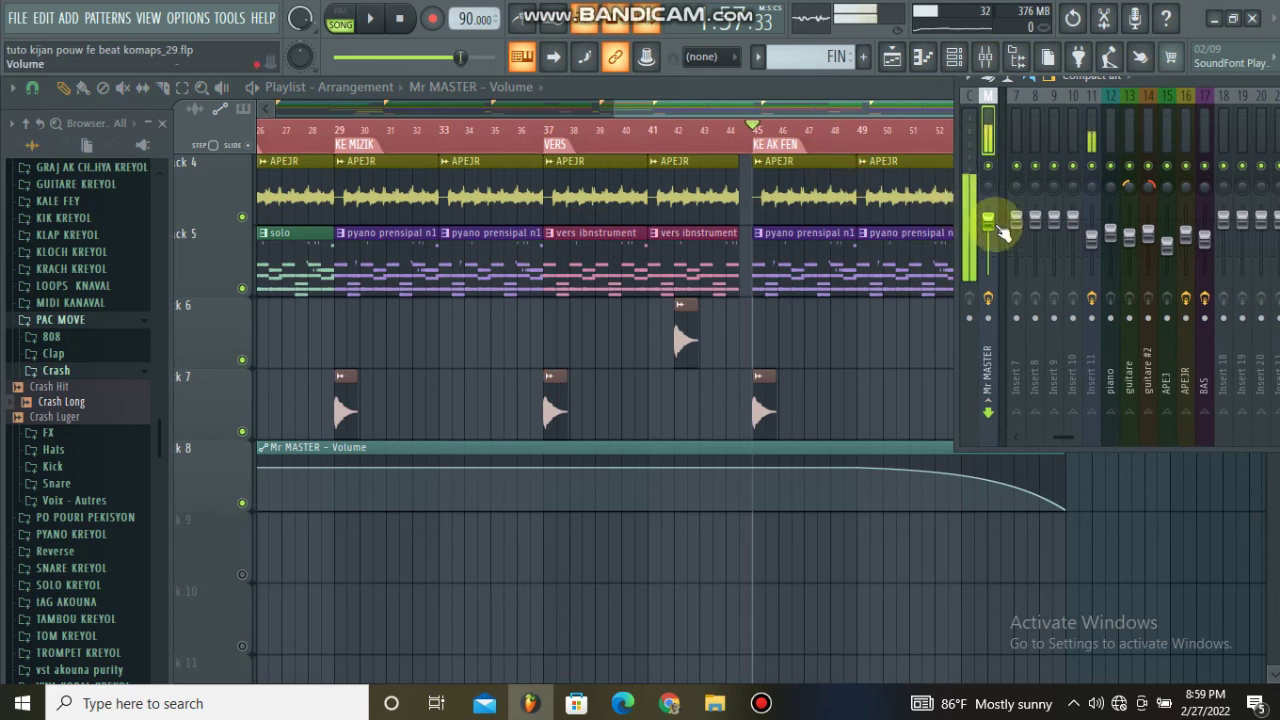
- Play the ending from the KE AK FEN marker to check the master volume fade-out, then return playback to about bar 38
{"action": "key", "text": "space"}
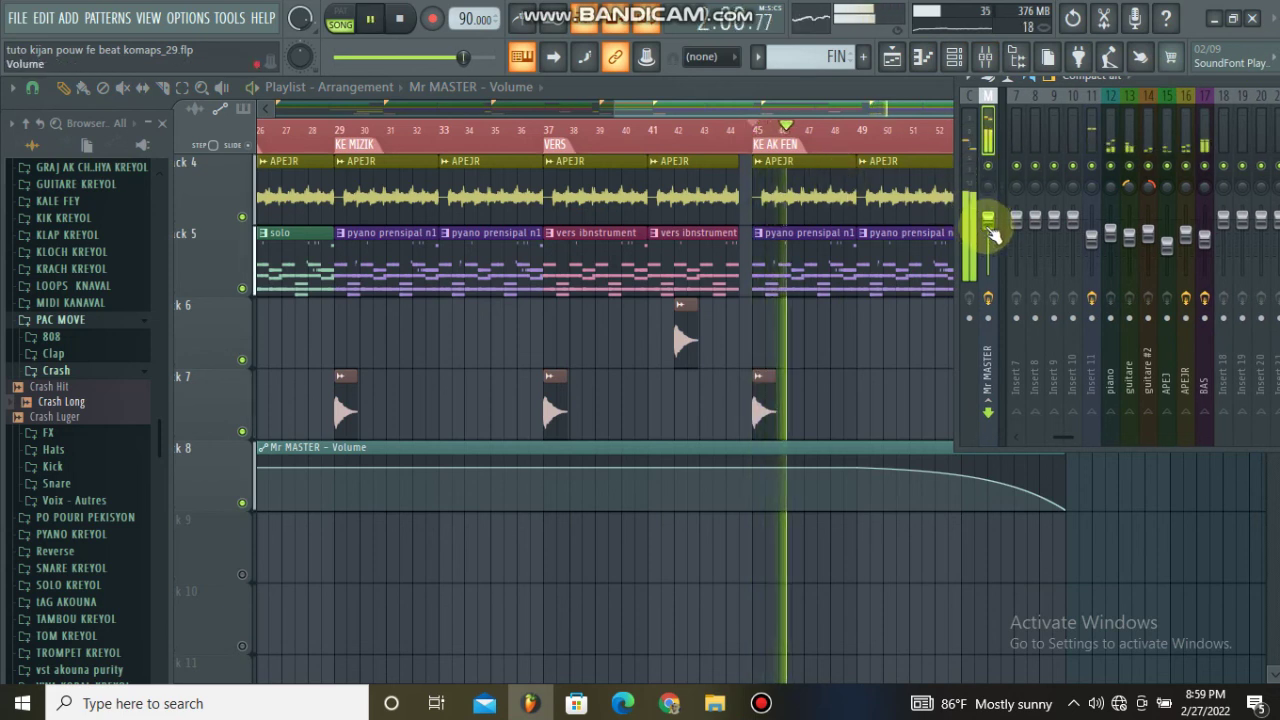
{"action": "left_click_drag", "start_coordinate": [1168, 79], "coordinate": [1226, 85]}
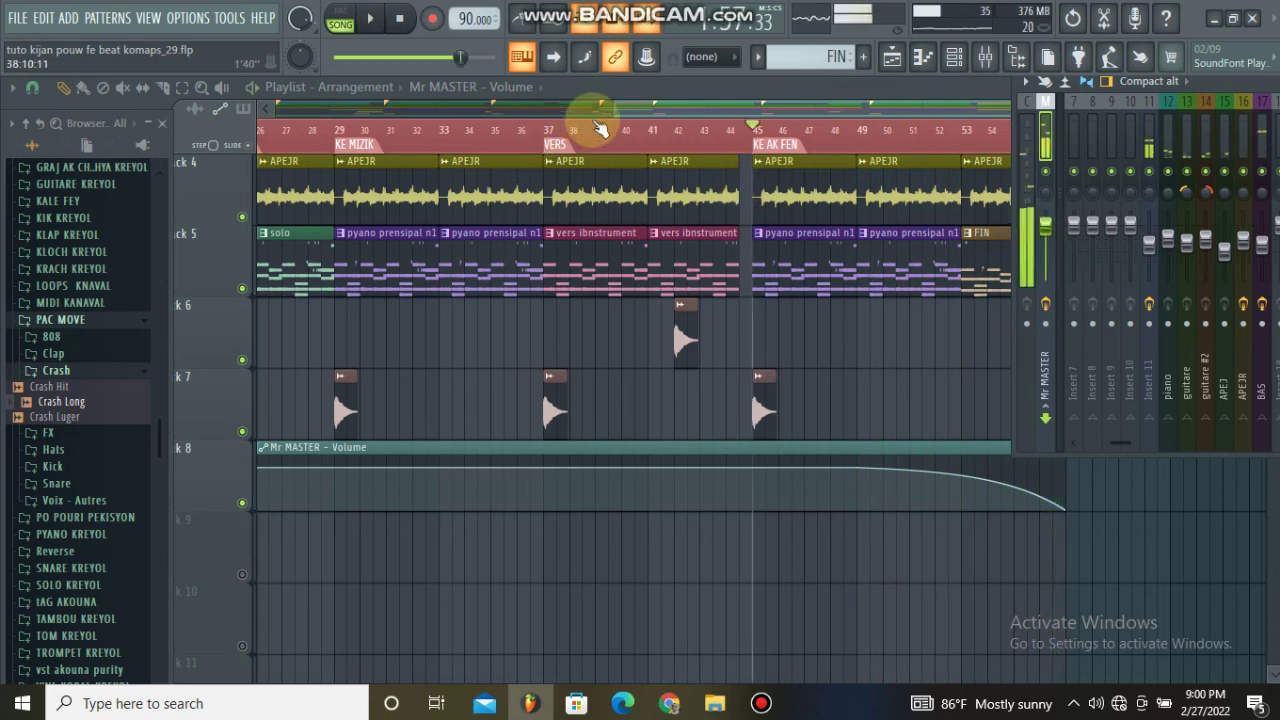
{"action": "left_click", "coordinate": [584, 124]}
{"action": "key", "text": "space"}
{"action": "left_click", "coordinate": [1008, 57]}
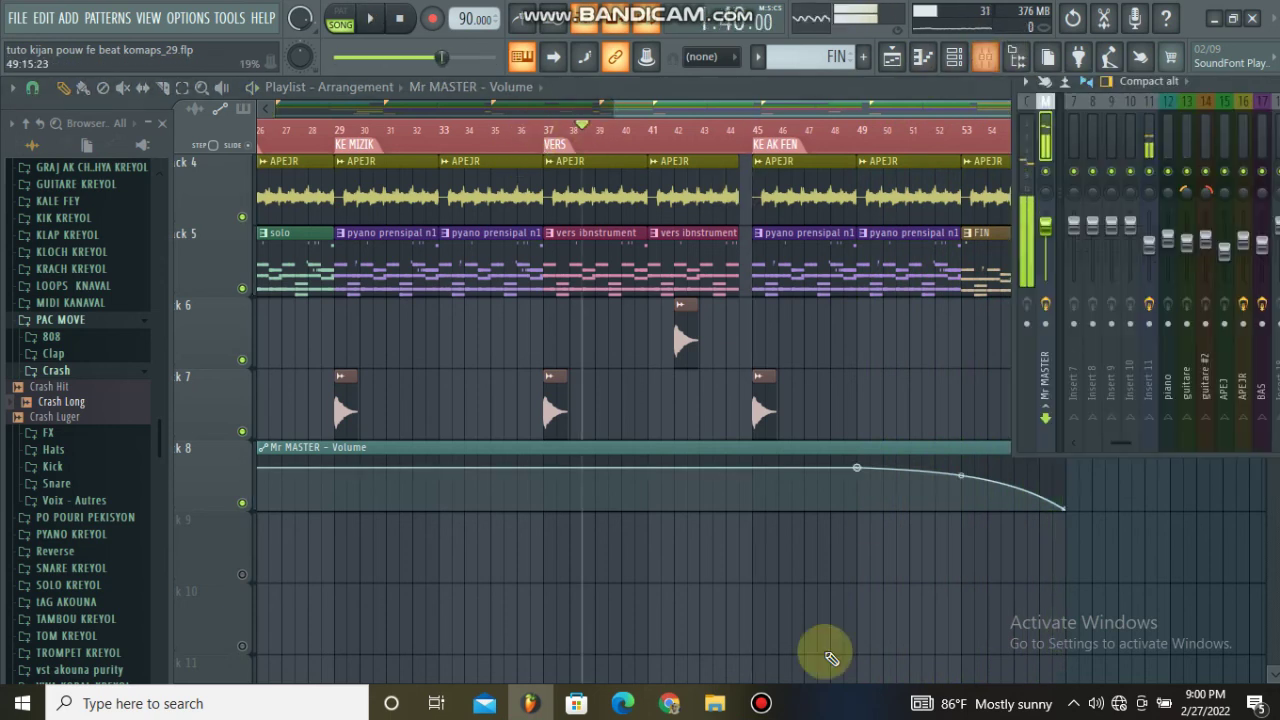
{"action": "left_click", "coordinate": [761, 704]}
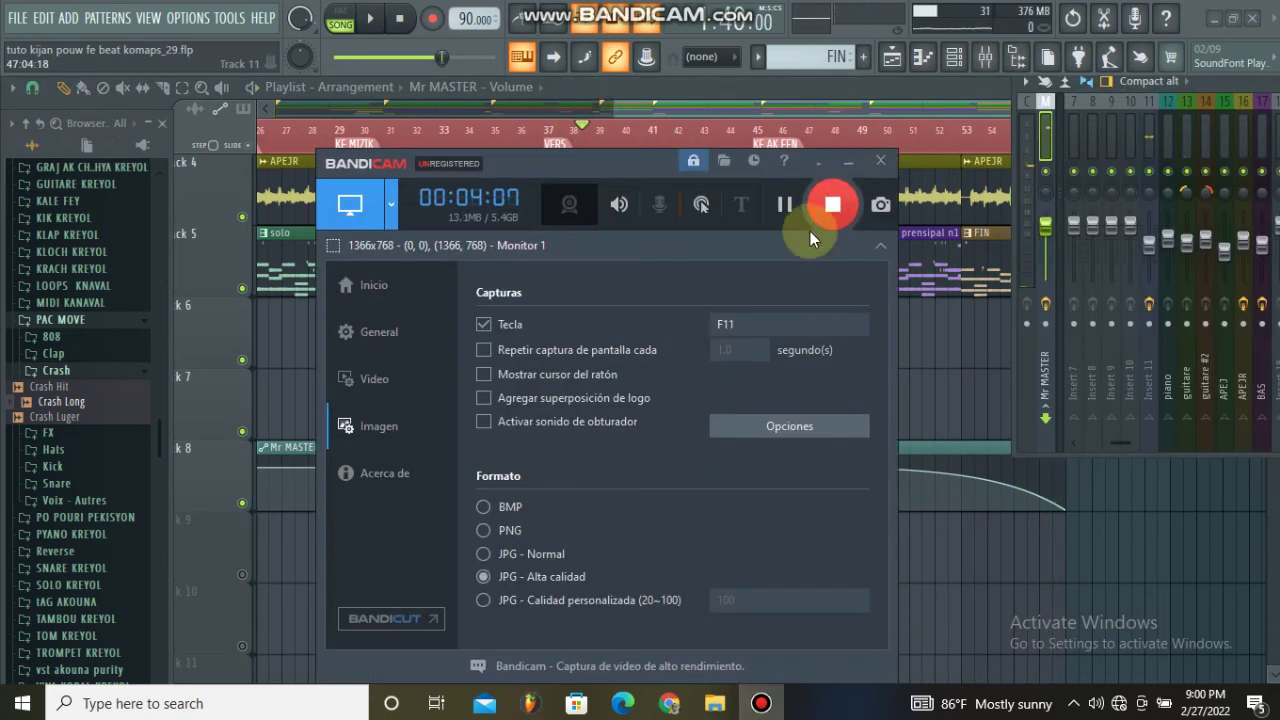
- Close the mixer and move the playback position to the SOLO marker at bar 25
{"action": "scroll", "coordinate": [586, 130], "scroll_direction": "down", "scroll_amount": 4}
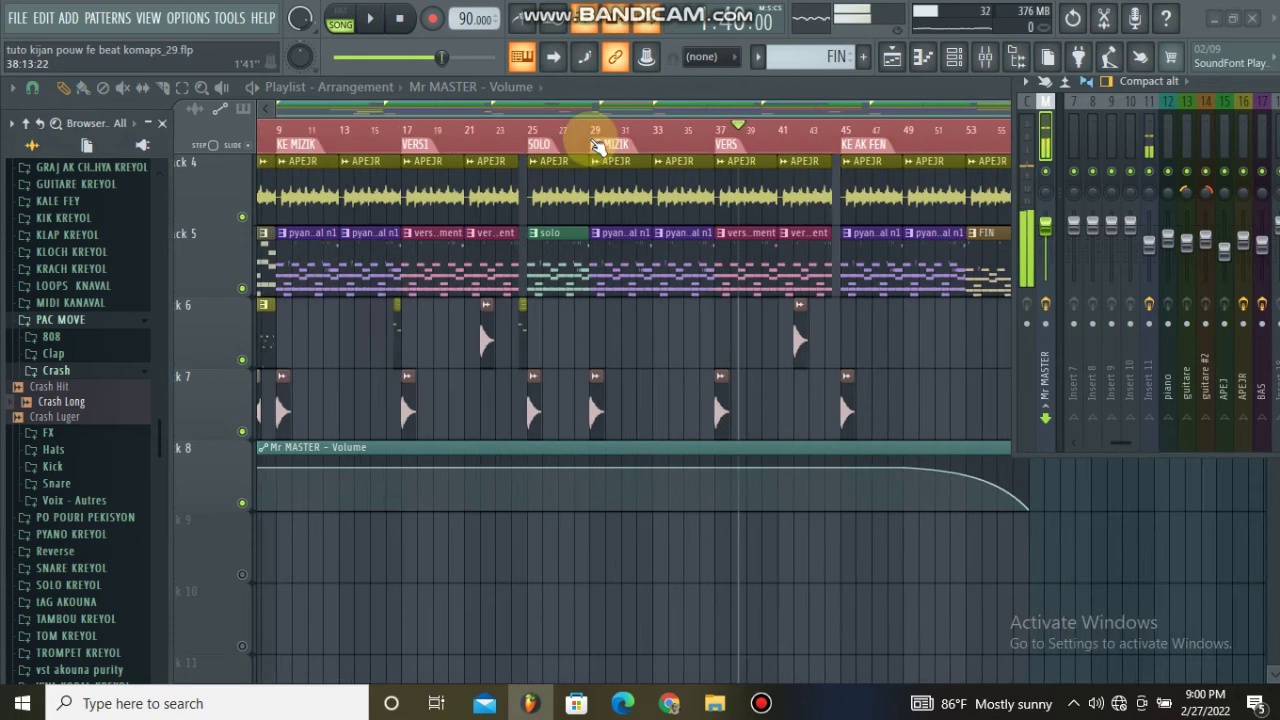
{"action": "key", "text": "F9"}
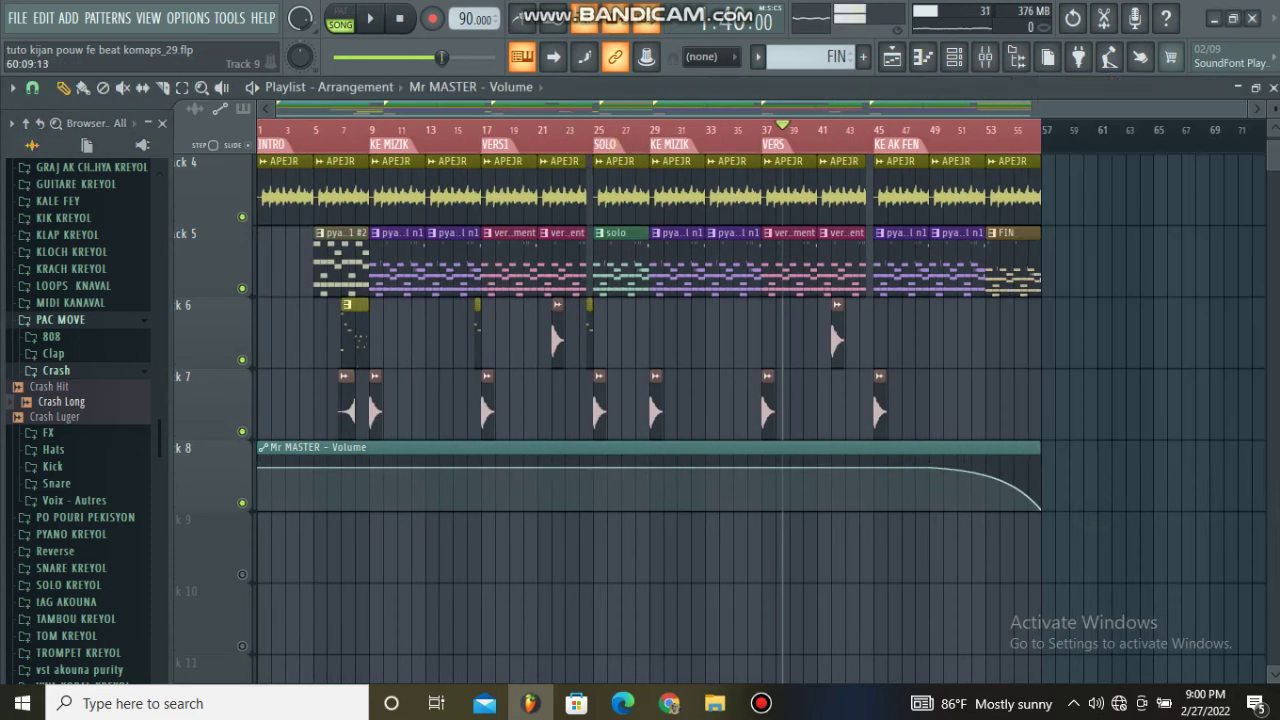
{"action": "left_click_drag", "start_coordinate": [1274, 109], "coordinate": [1274, 132]}
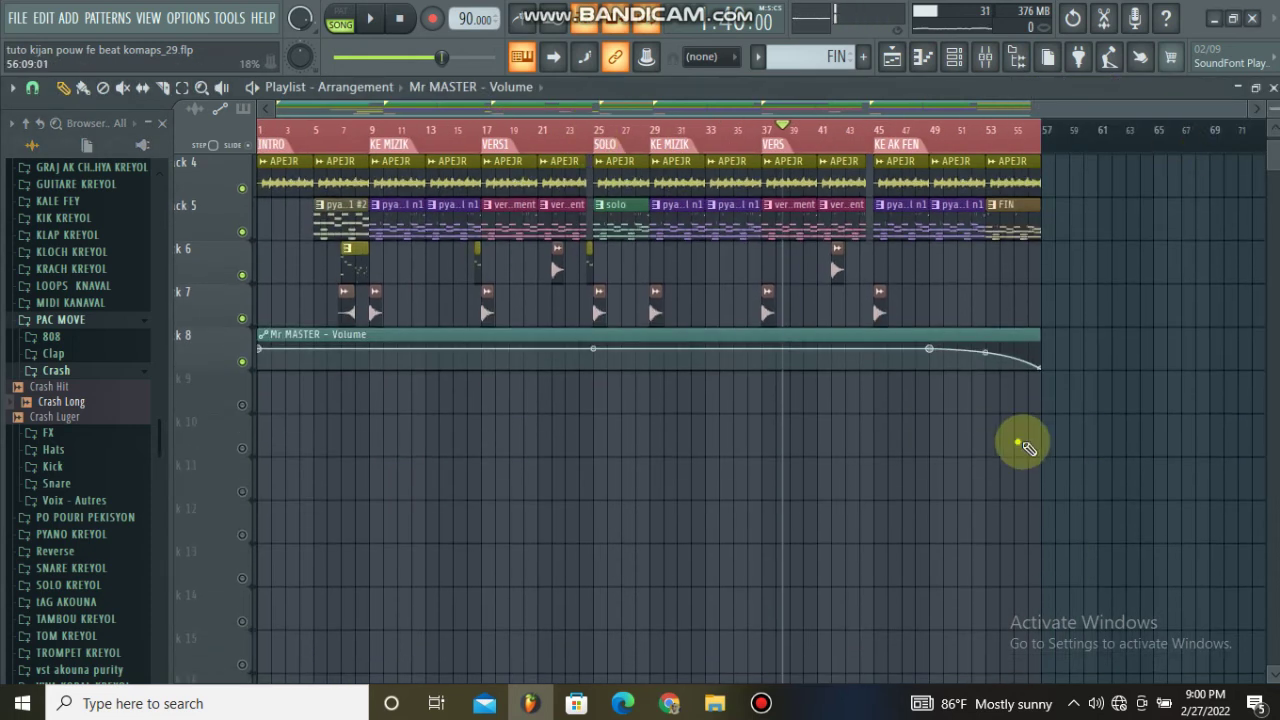
{"action": "scroll", "coordinate": [787, 437], "scroll_direction": "up", "scroll_amount": 3}
{"action": "scroll", "coordinate": [609, 140], "scroll_direction": "up", "scroll_amount": 2}
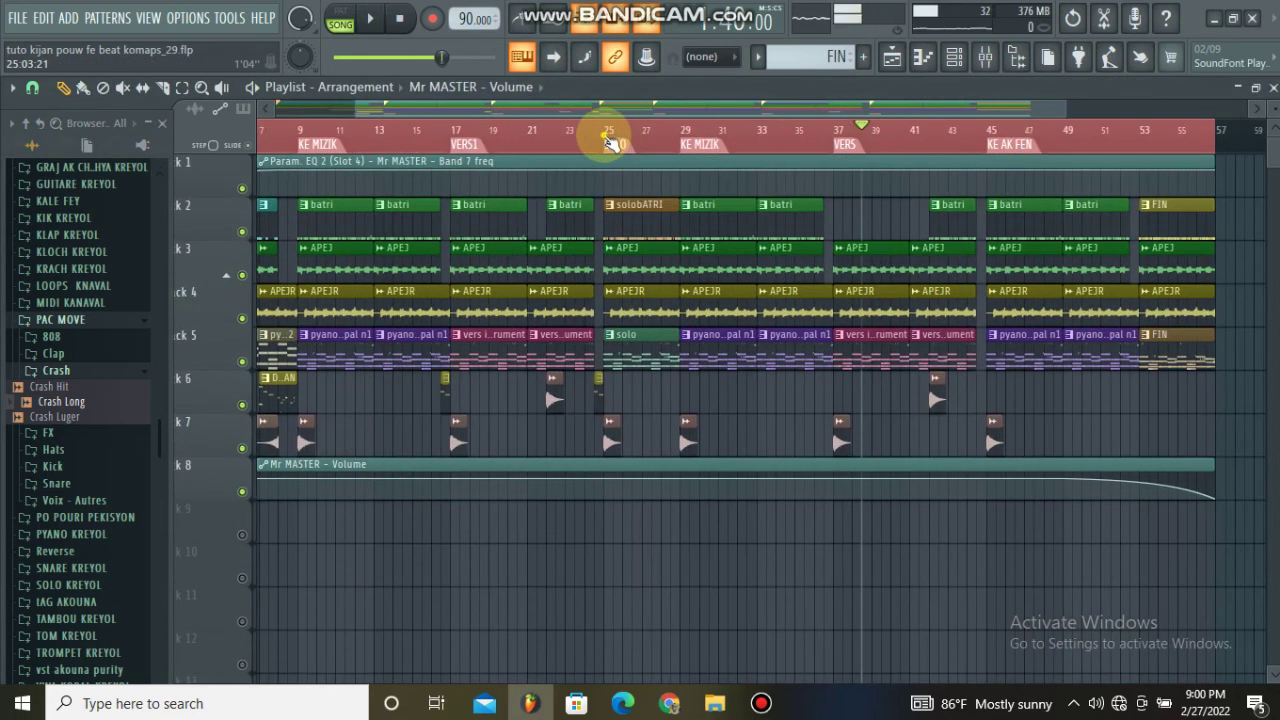
{"action": "scroll", "coordinate": [610, 143], "scroll_direction": "up", "scroll_amount": 3}
- Create a new pattern named SOLO KIBOD and place it on track 6 from bar 25 to bar 29
{"action": "left_click", "coordinate": [863, 56]}
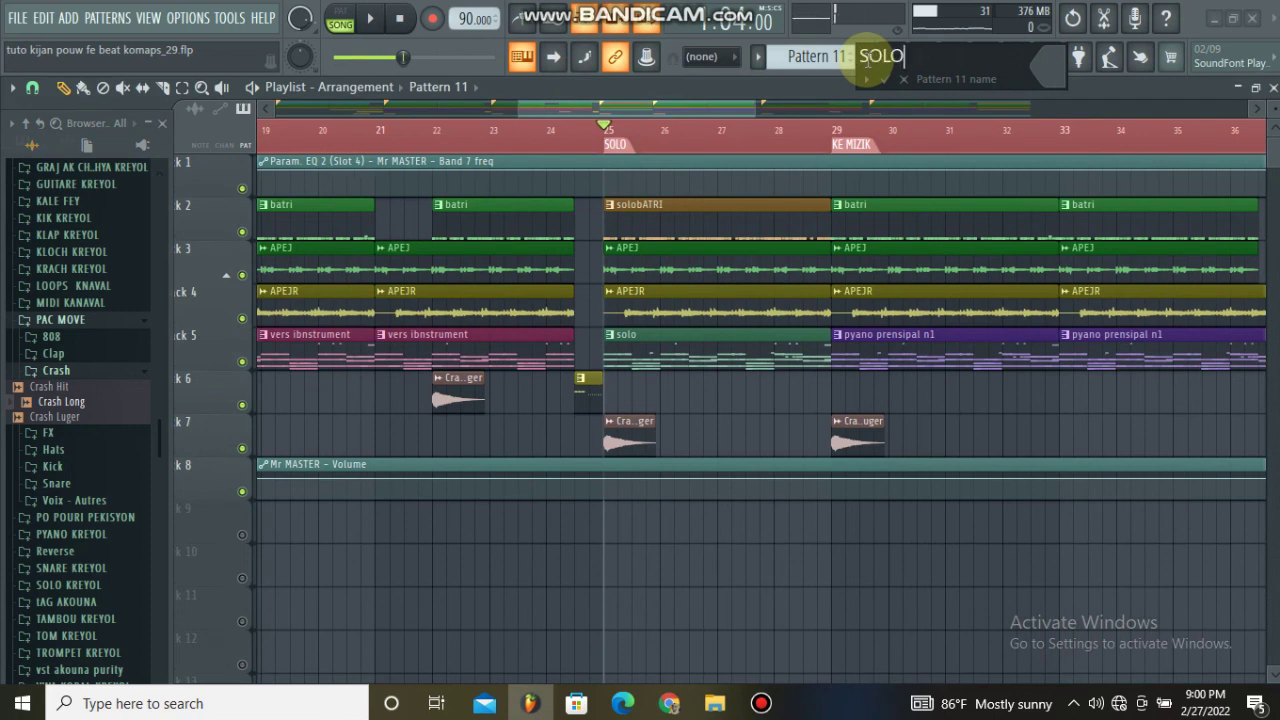
{"action": "type", "text": "SOLO KIBOD"}
{"action": "key", "text": "Return"}
{"action": "left_click", "coordinate": [615, 396]}
{"action": "left_click_drag", "start_coordinate": [668, 403], "coordinate": [829, 383]}
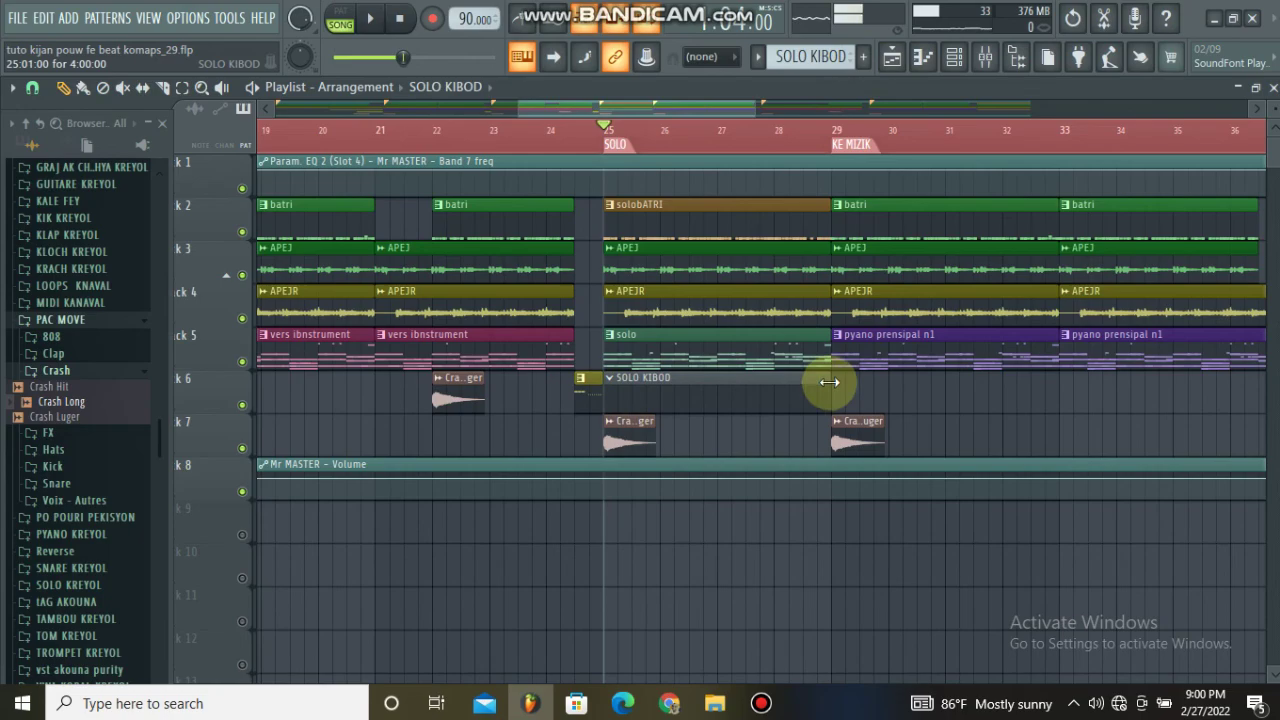
- Filter the channel rack to the instrument group and clone the guitare #2 channel
{"action": "left_click", "coordinate": [955, 57]}
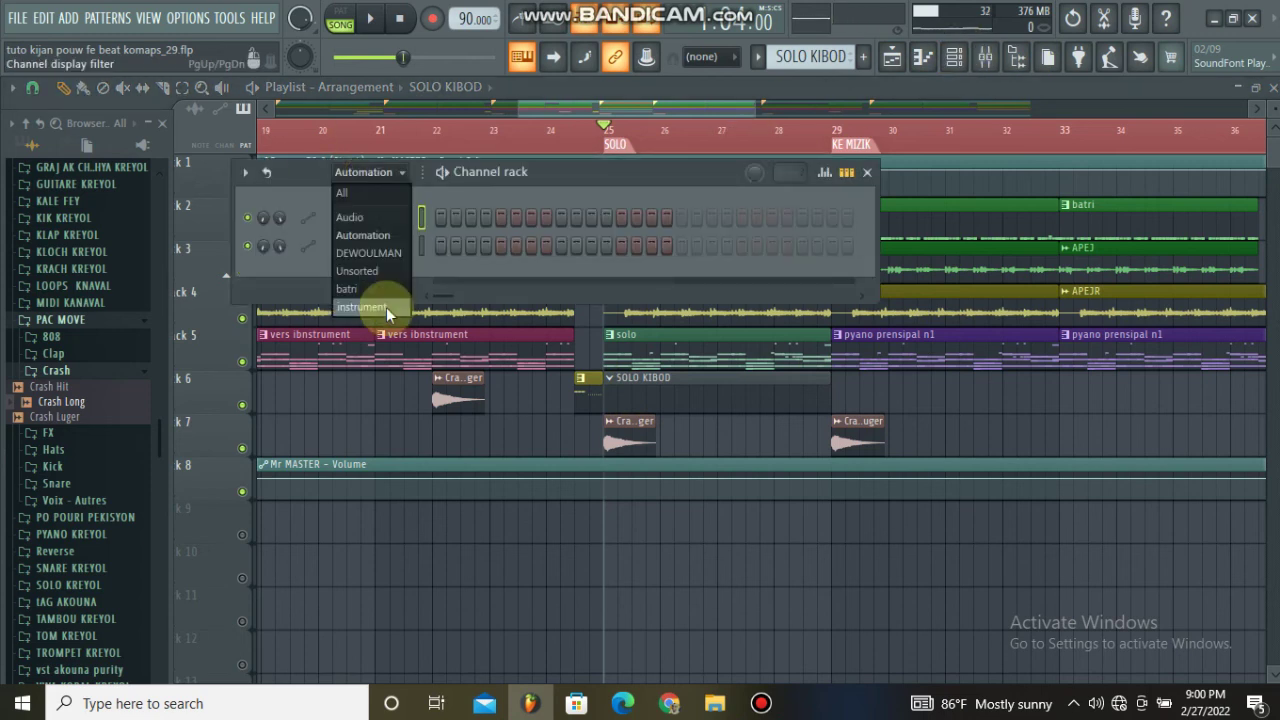
{"action": "left_click", "coordinate": [383, 307]}
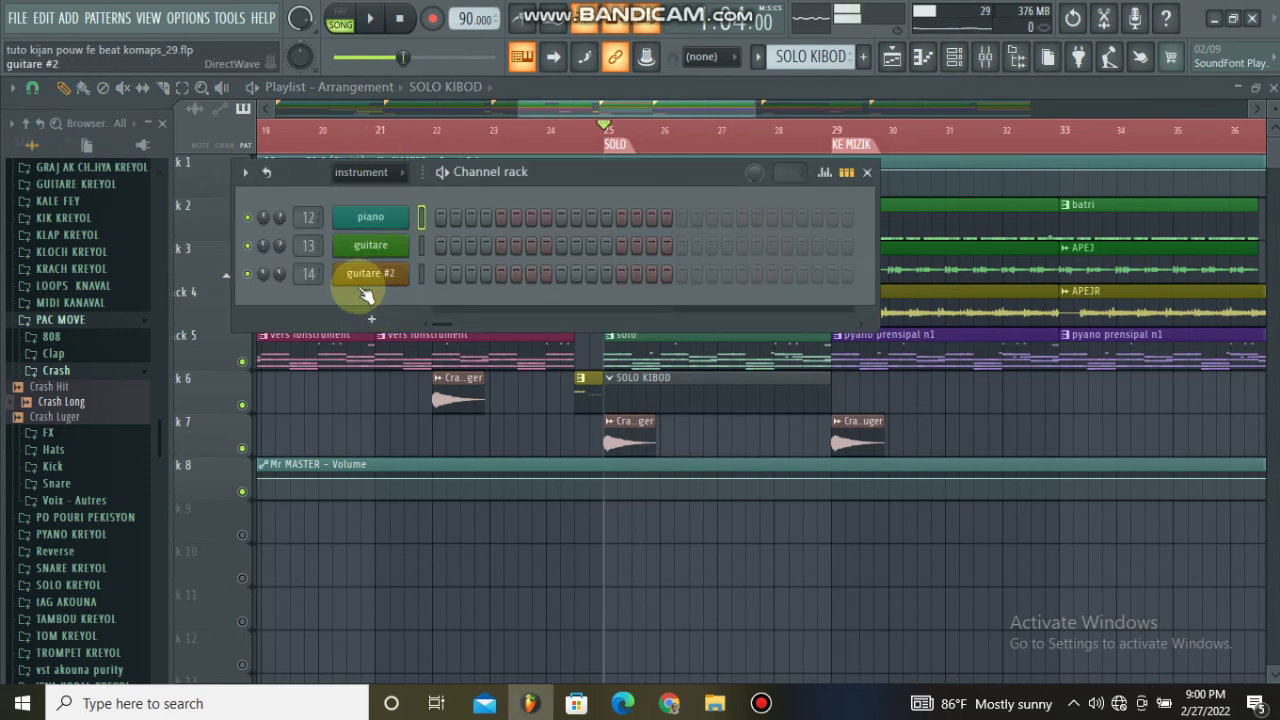
{"action": "right_click", "coordinate": [385, 274]}
{"action": "left_click", "coordinate": [434, 434]}
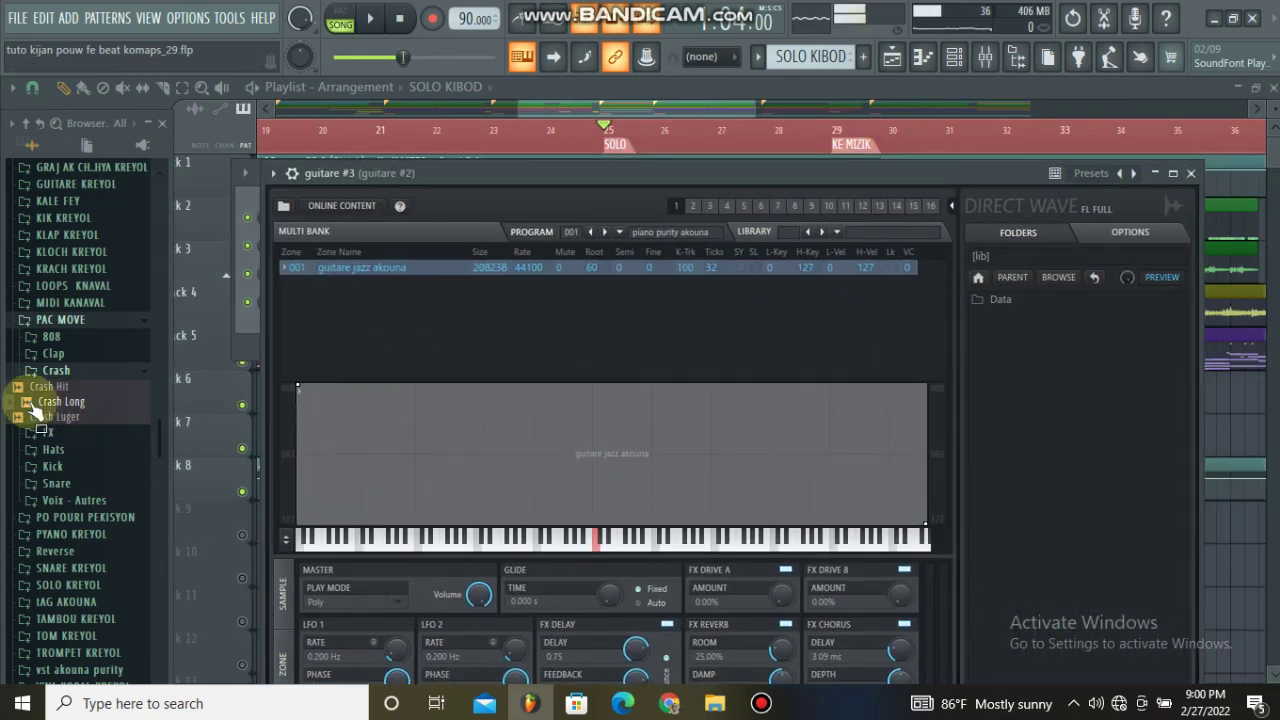
- Browse the AKOUNA PAC SON KANAVAL sound pack and its AKOUNA INSTRUMENT folder for a solo sound
{"action": "left_click", "coordinate": [58, 372]}
{"action": "left_click", "coordinate": [58, 372]}
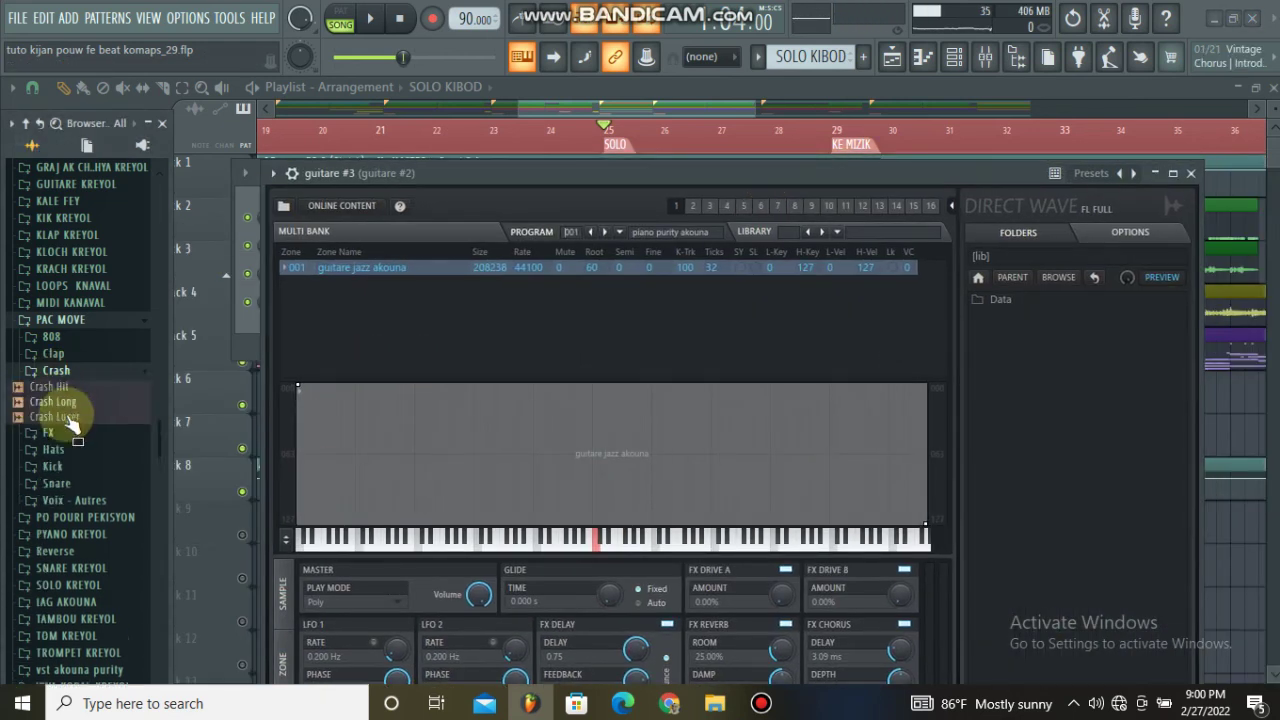
{"action": "left_click", "coordinate": [58, 368]}
{"action": "scroll", "coordinate": [62, 368], "scroll_direction": "up", "scroll_amount": 5}
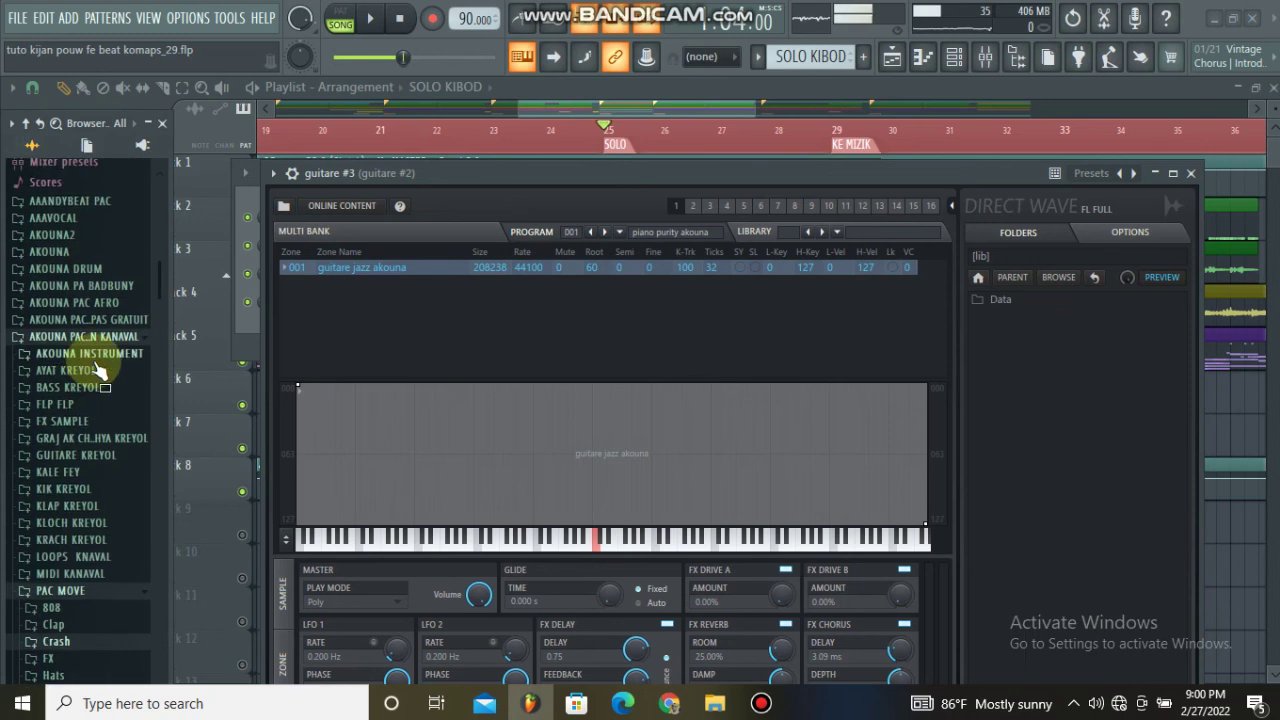
{"action": "left_click", "coordinate": [82, 350]}
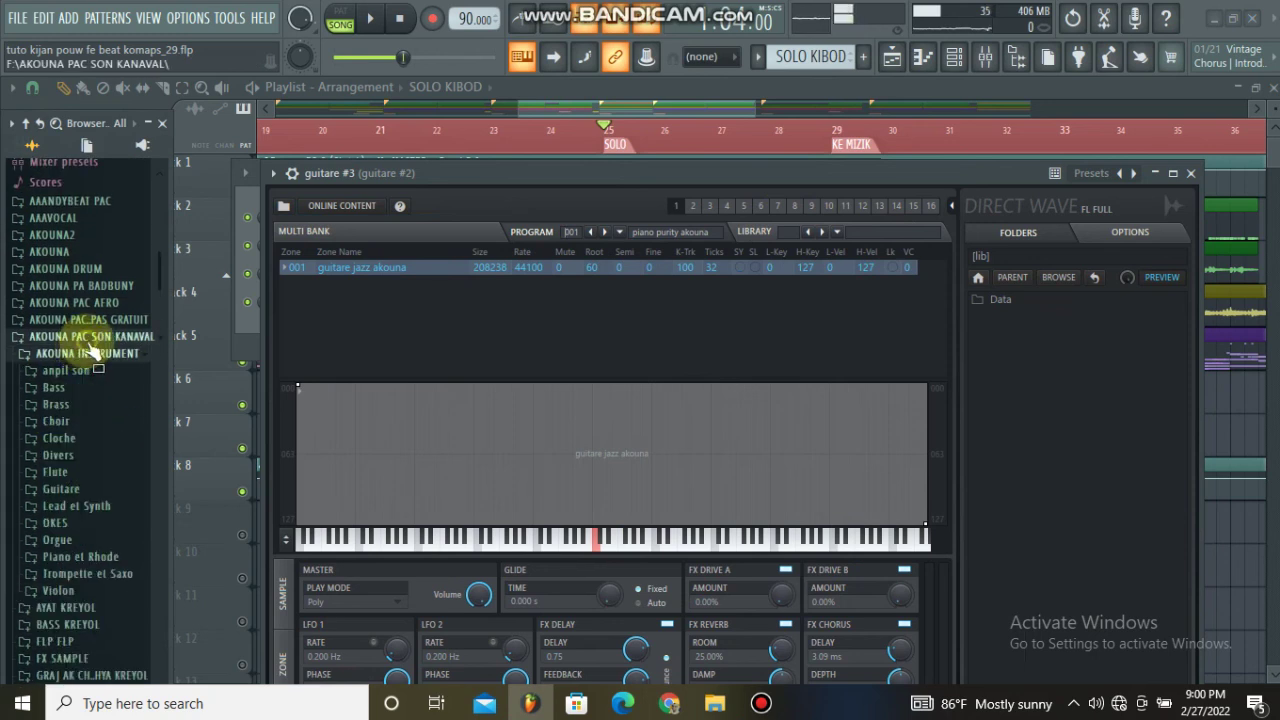
{"action": "left_click", "coordinate": [88, 340]}
{"action": "left_click", "coordinate": [62, 340]}
{"action": "scroll", "coordinate": [78, 382], "scroll_direction": "up", "scroll_amount": 1}
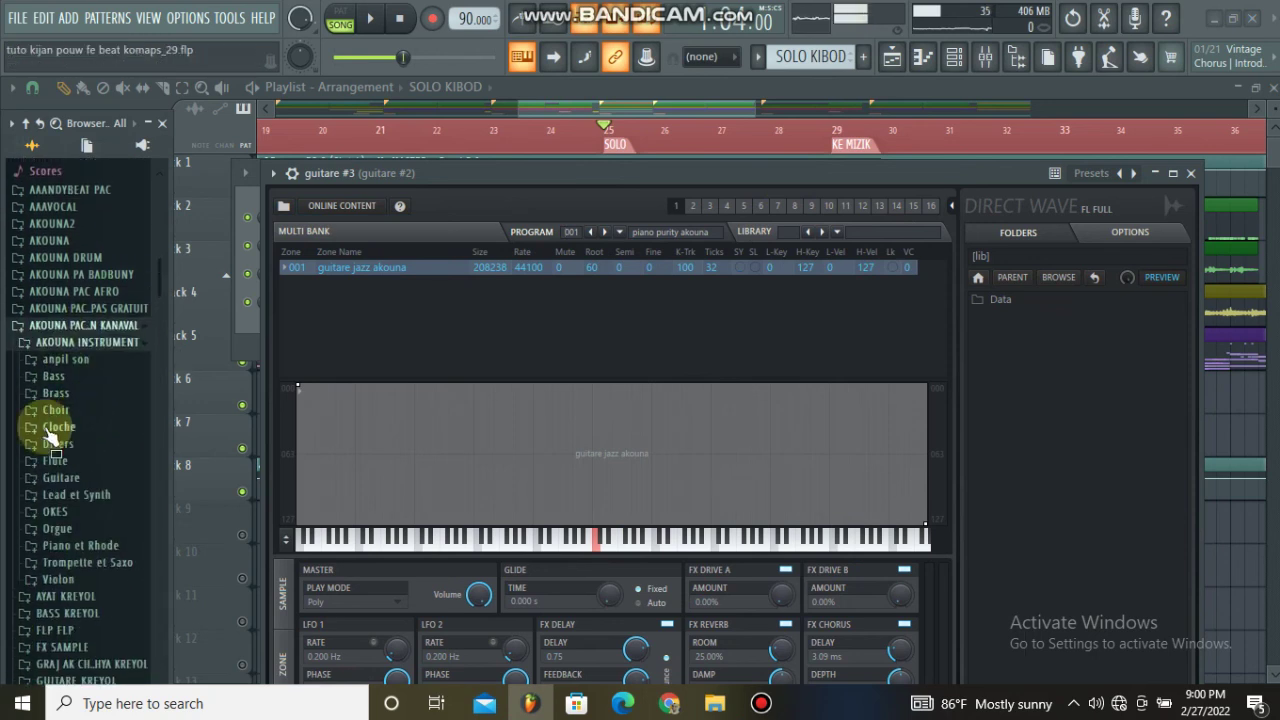
{"action": "left_click", "coordinate": [80, 328]}
{"action": "left_click", "coordinate": [88, 332]}
- Open the SOLO KREYOL folder and load the SOLO VIP sample into the cloned guitar's DirectWave instrument
{"action": "scroll", "coordinate": [94, 423], "scroll_direction": "down", "scroll_amount": 5}
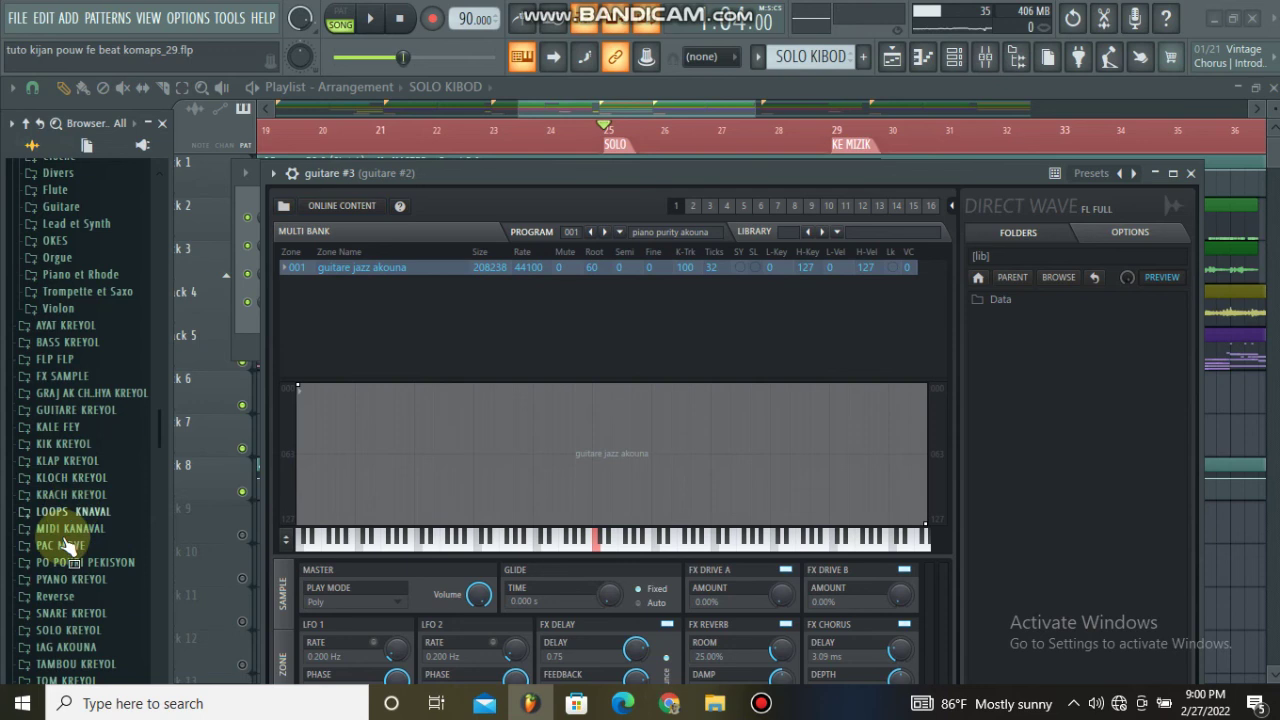
{"action": "scroll", "coordinate": [64, 541], "scroll_direction": "down", "scroll_amount": 5}
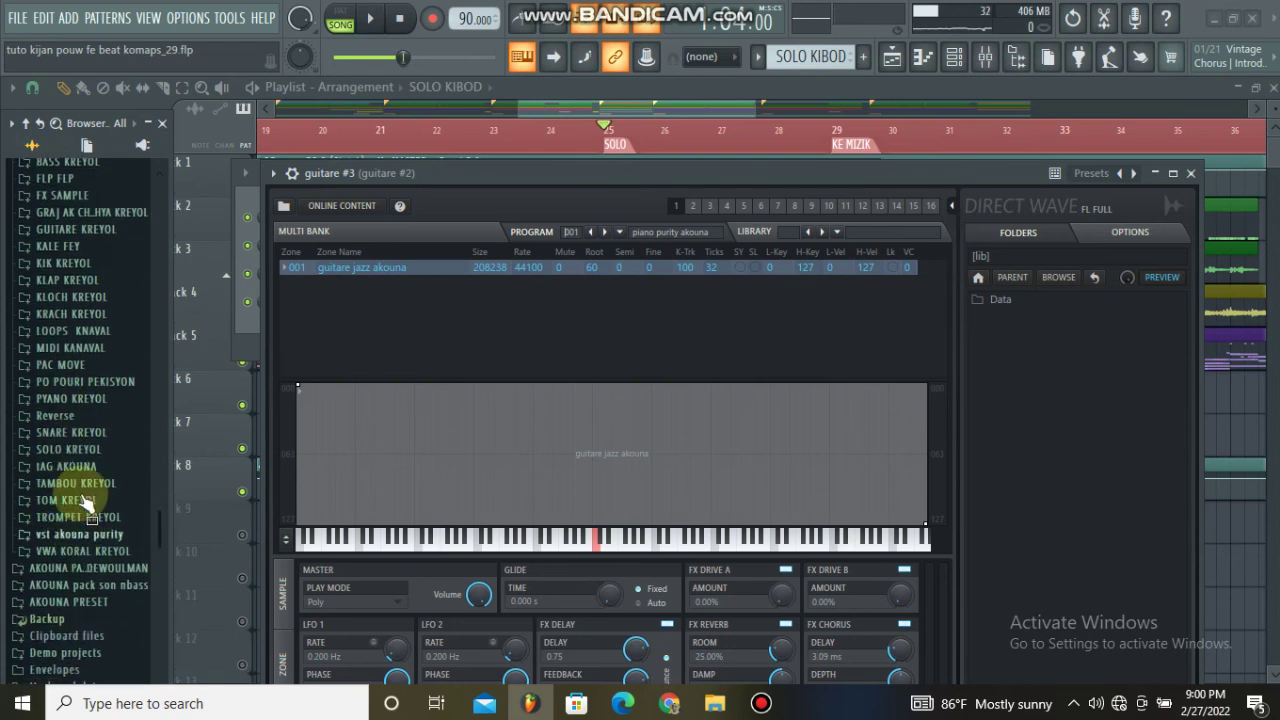
{"action": "left_click", "coordinate": [67, 449]}
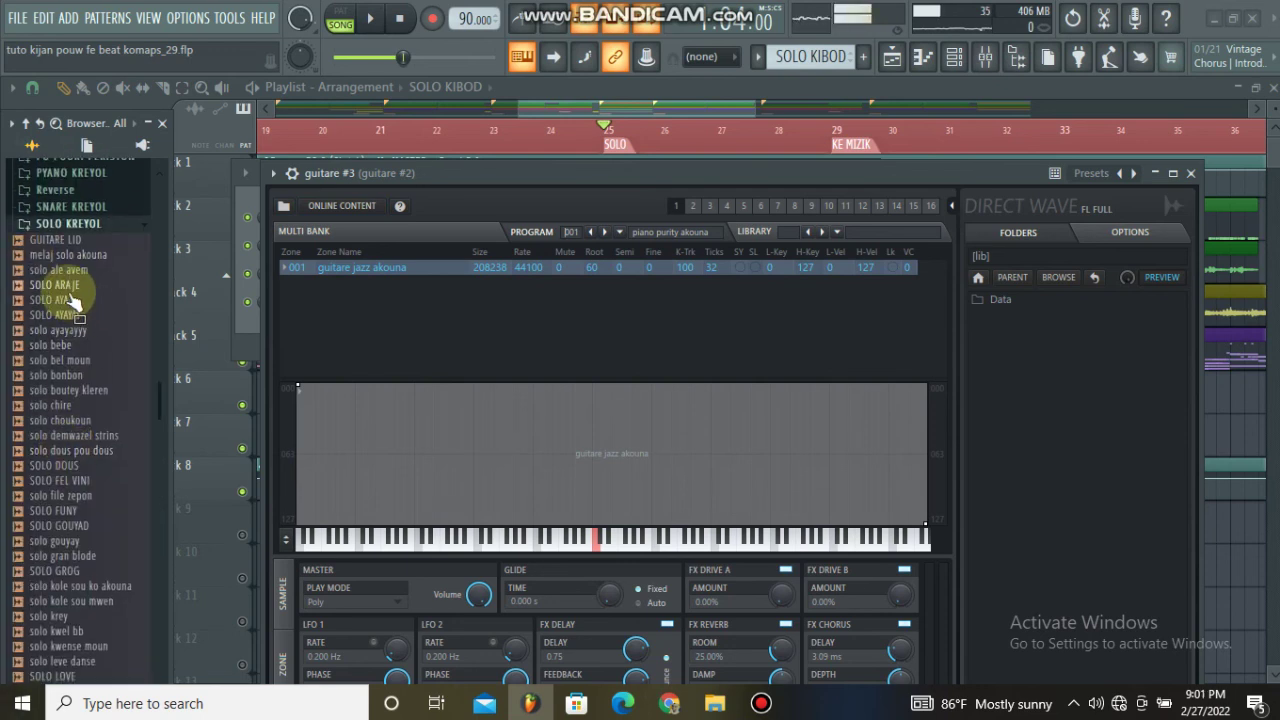
{"action": "scroll", "coordinate": [72, 313], "scroll_direction": "down", "scroll_amount": 8}
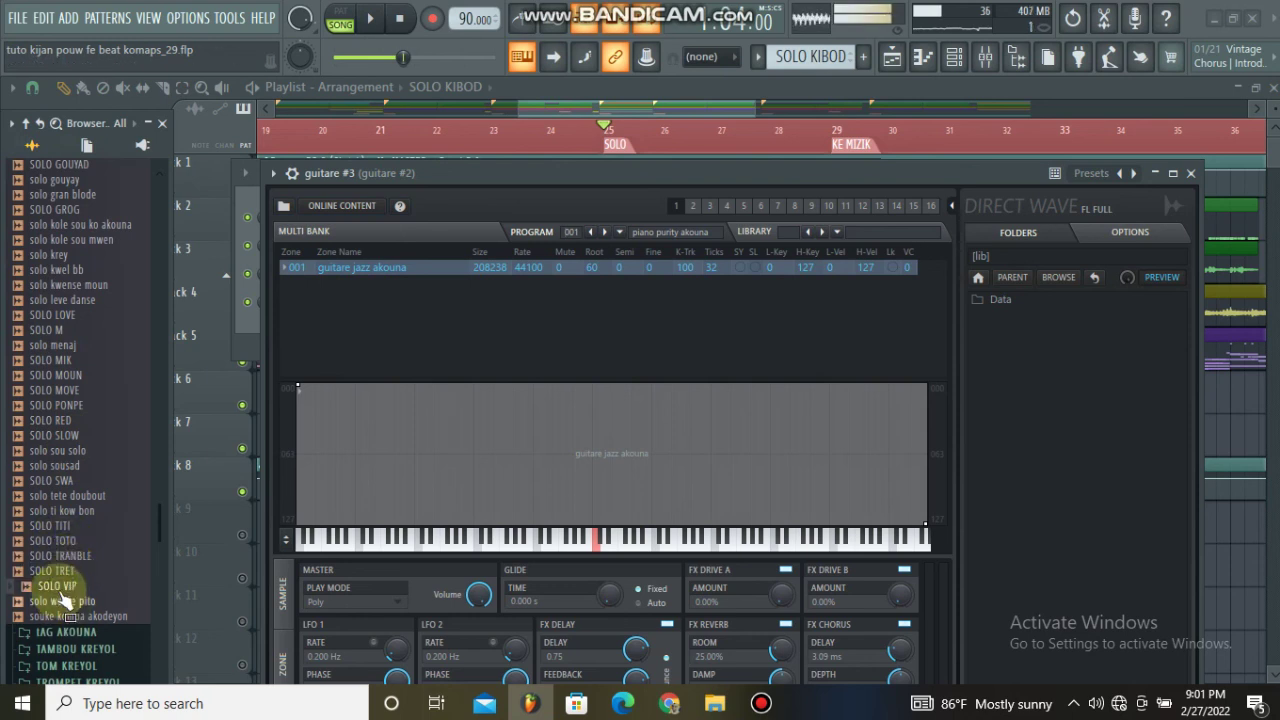
{"action": "left_click_drag", "start_coordinate": [57, 590], "coordinate": [398, 268]}
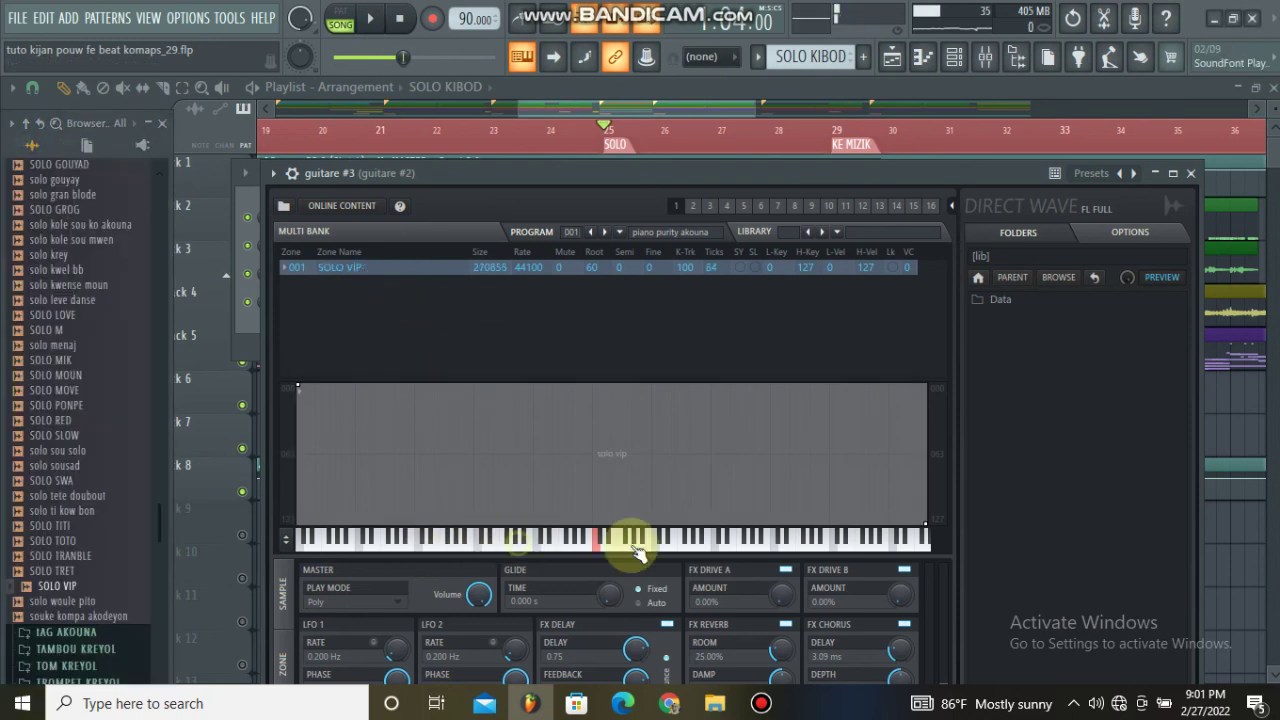
- Add the solo sousad sample as a second DirectWave zone, audition the layered sound and close the instrument
{"action": "left_click_drag", "start_coordinate": [52, 481], "coordinate": [57, 484]}
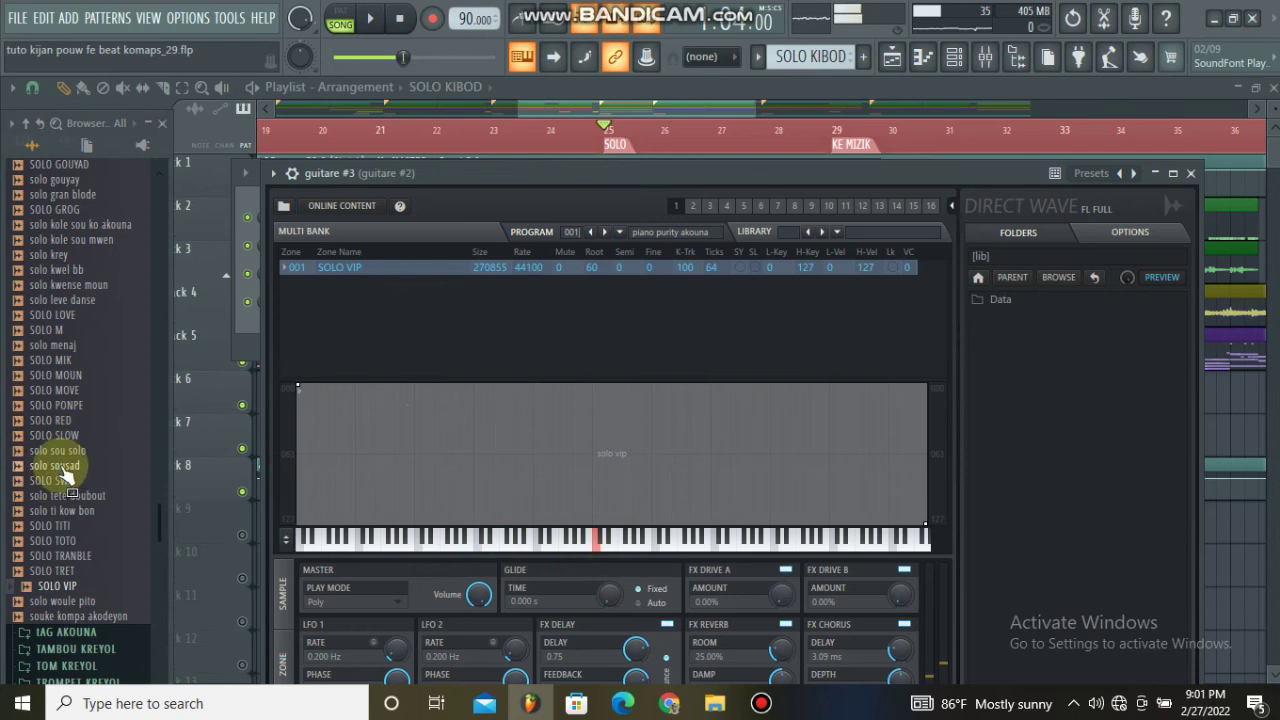
{"action": "left_click_drag", "start_coordinate": [61, 467], "coordinate": [326, 293]}
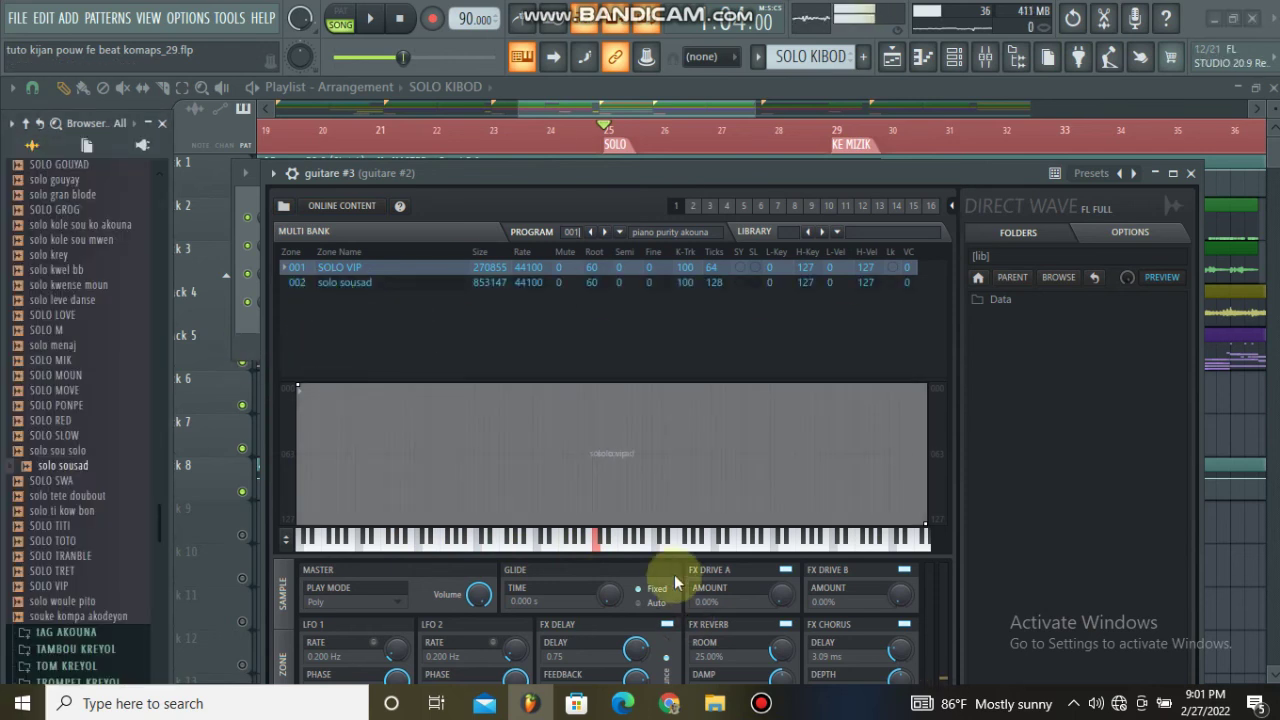
{"action": "left_click_drag", "start_coordinate": [503, 548], "coordinate": [627, 540]}
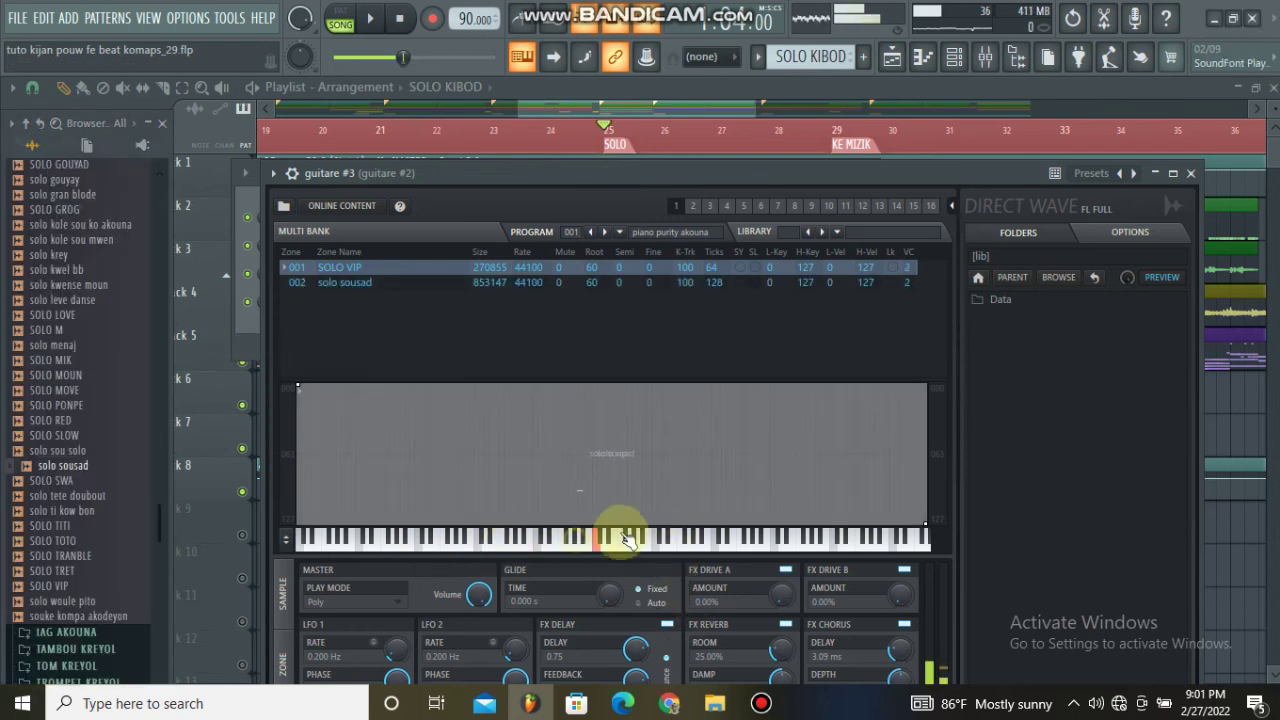
{"action": "left_click", "coordinate": [1190, 173]}
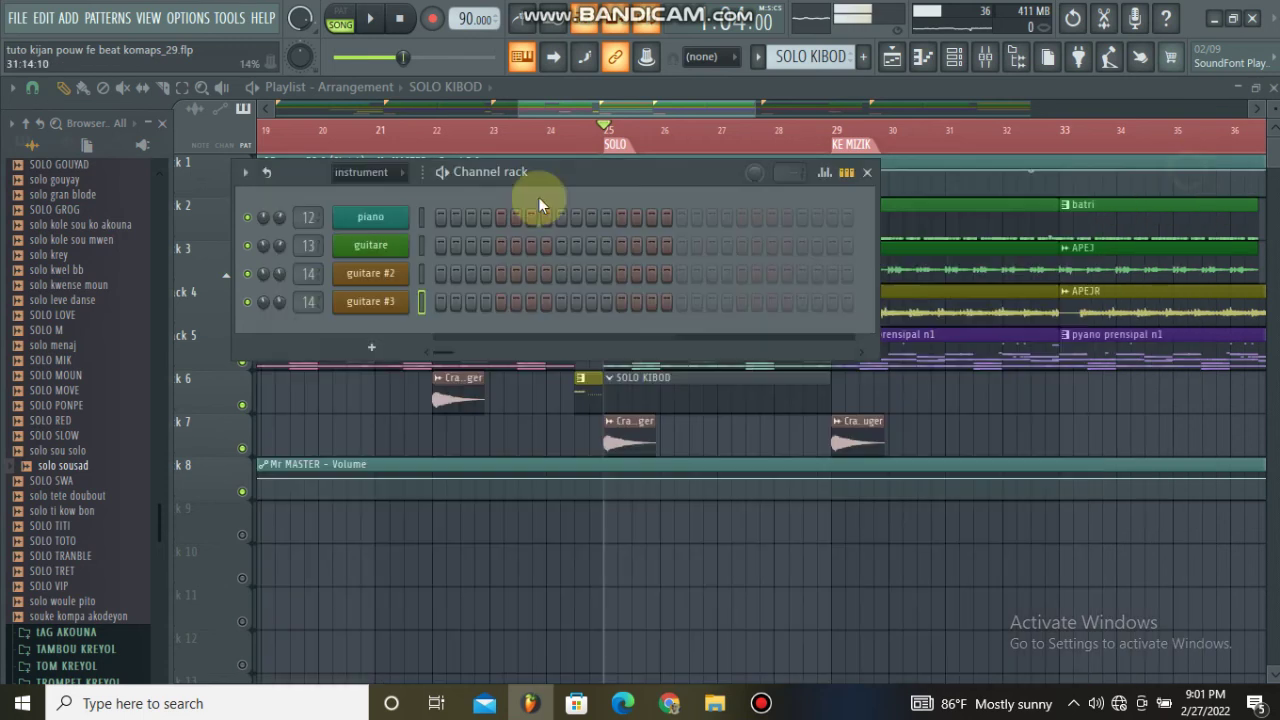
- Rename the guitare #3 channel to SOLO PIANO
{"action": "right_click", "coordinate": [280, 302]}
{"action": "left_click", "coordinate": [285, 308]}
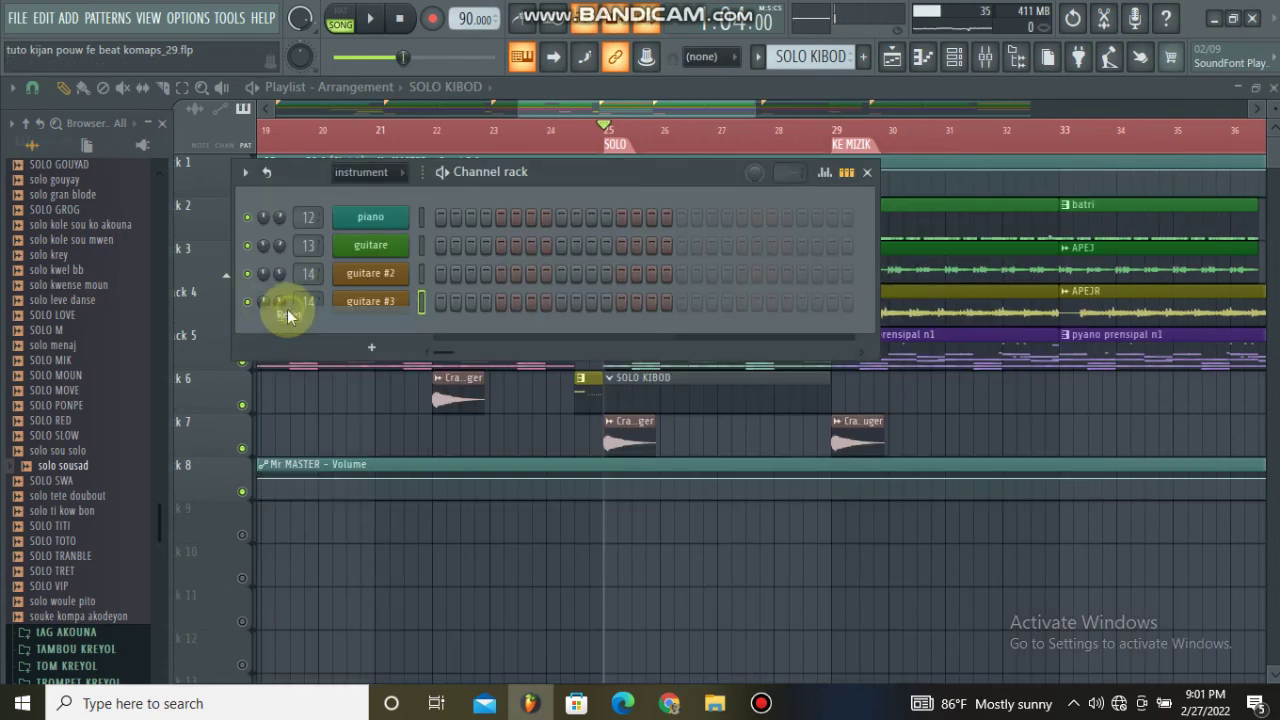
{"action": "right_click", "coordinate": [395, 301]}
{"action": "left_click", "coordinate": [474, 344]}
{"action": "type", "text": "SOLO "}
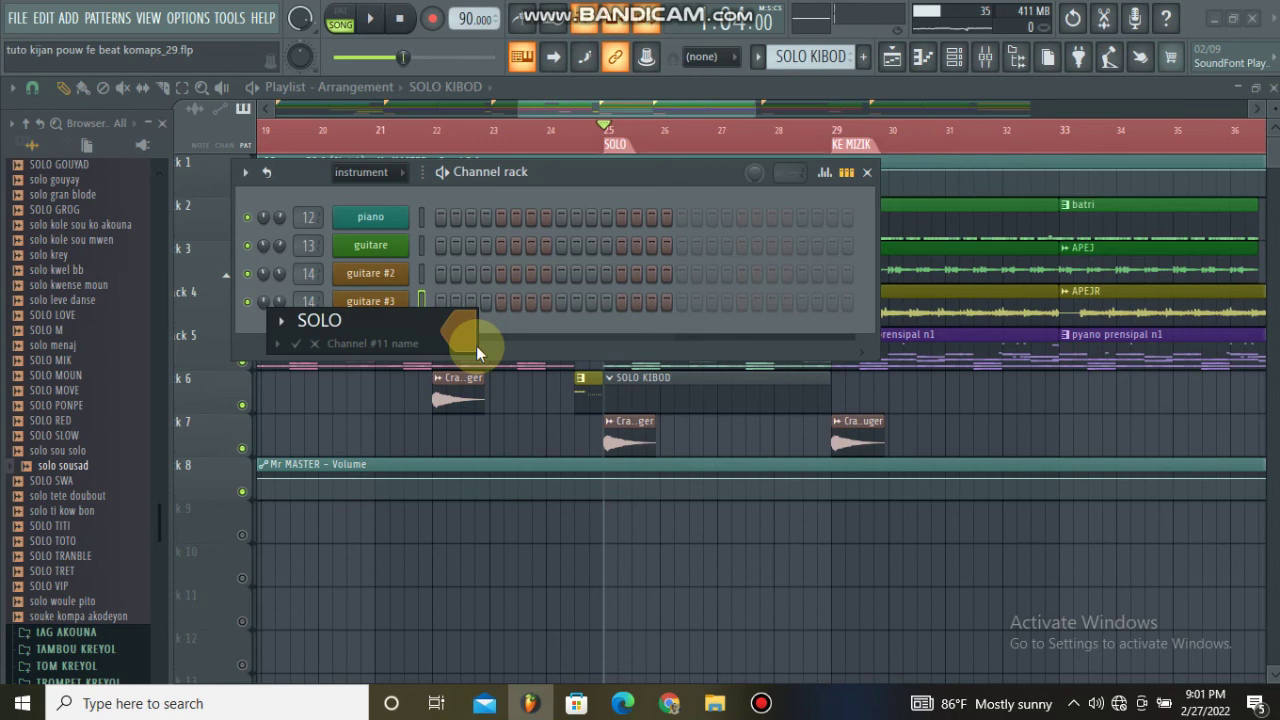
{"action": "type", "text": "PIANO"}
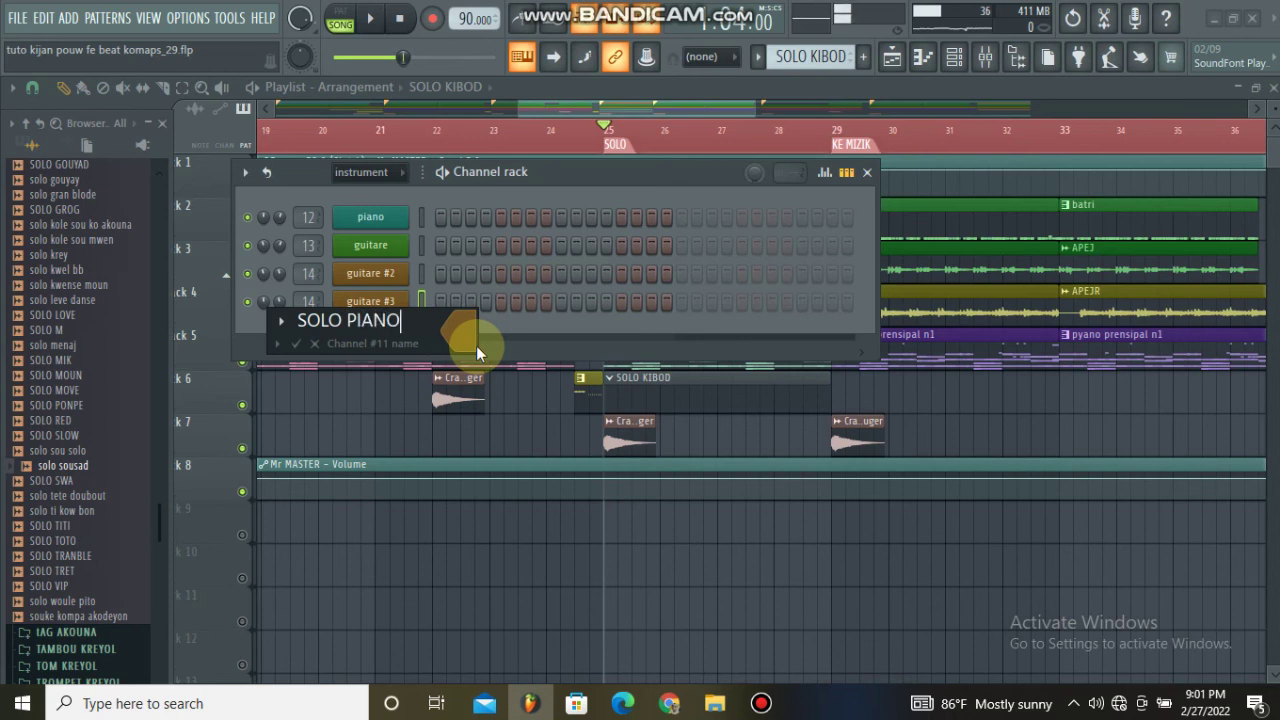
{"action": "key", "text": "Return"}
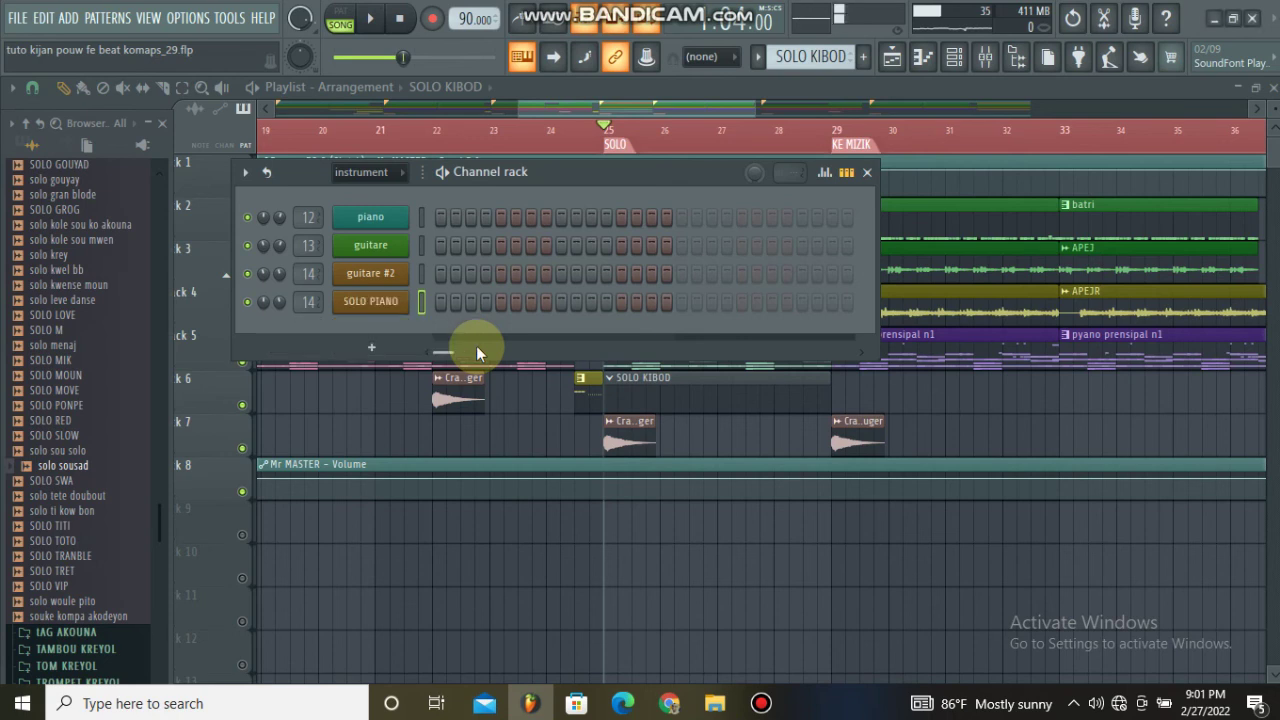
- Open the SOLO PIANO channel in the piano roll, widen the view over the playlist and play the solo section
{"action": "right_click", "coordinate": [369, 308]}
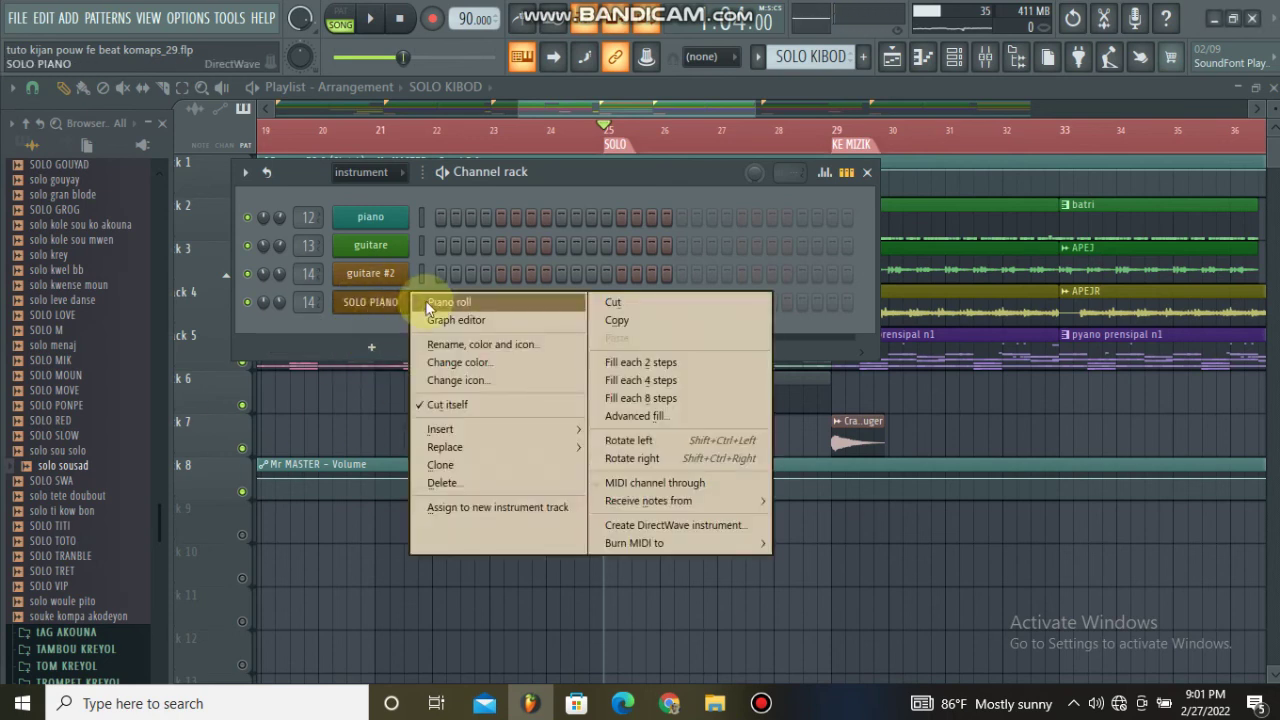
{"action": "left_click", "coordinate": [445, 302]}
{"action": "right_click", "coordinate": [398, 301]}
{"action": "right_click", "coordinate": [371, 304]}
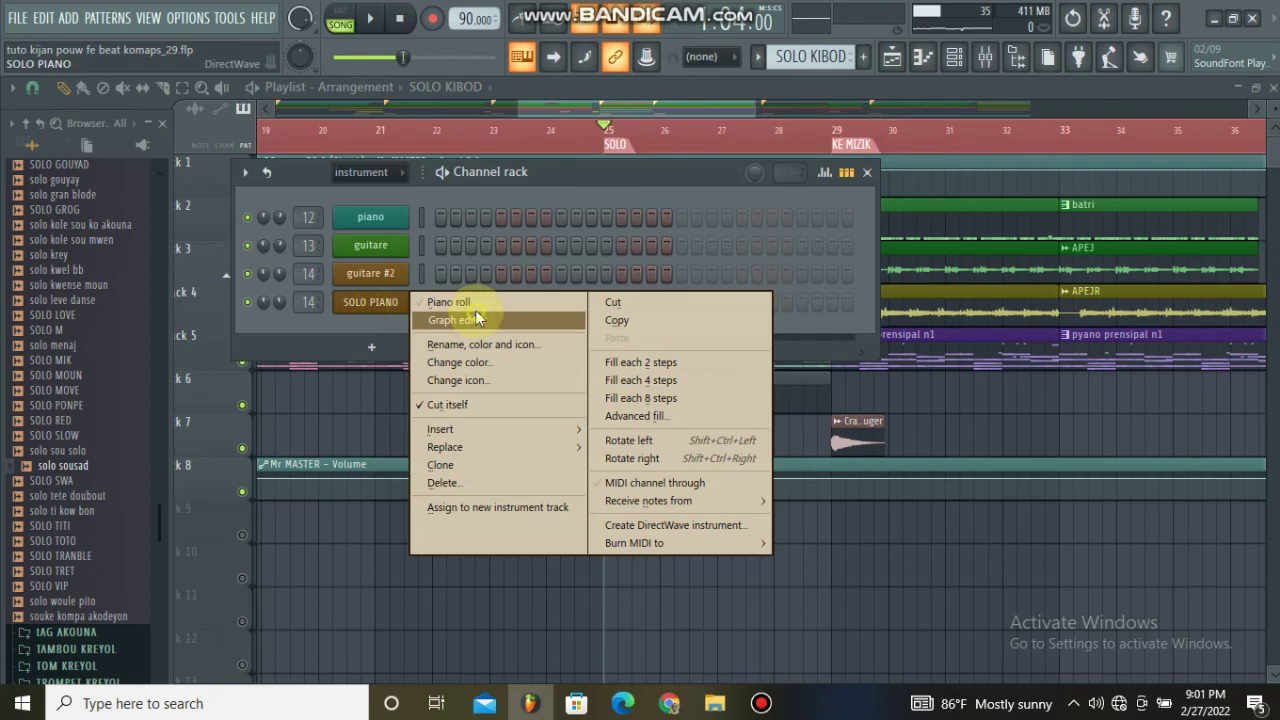
{"action": "left_click", "coordinate": [475, 301]}
{"action": "key", "text": "space"}
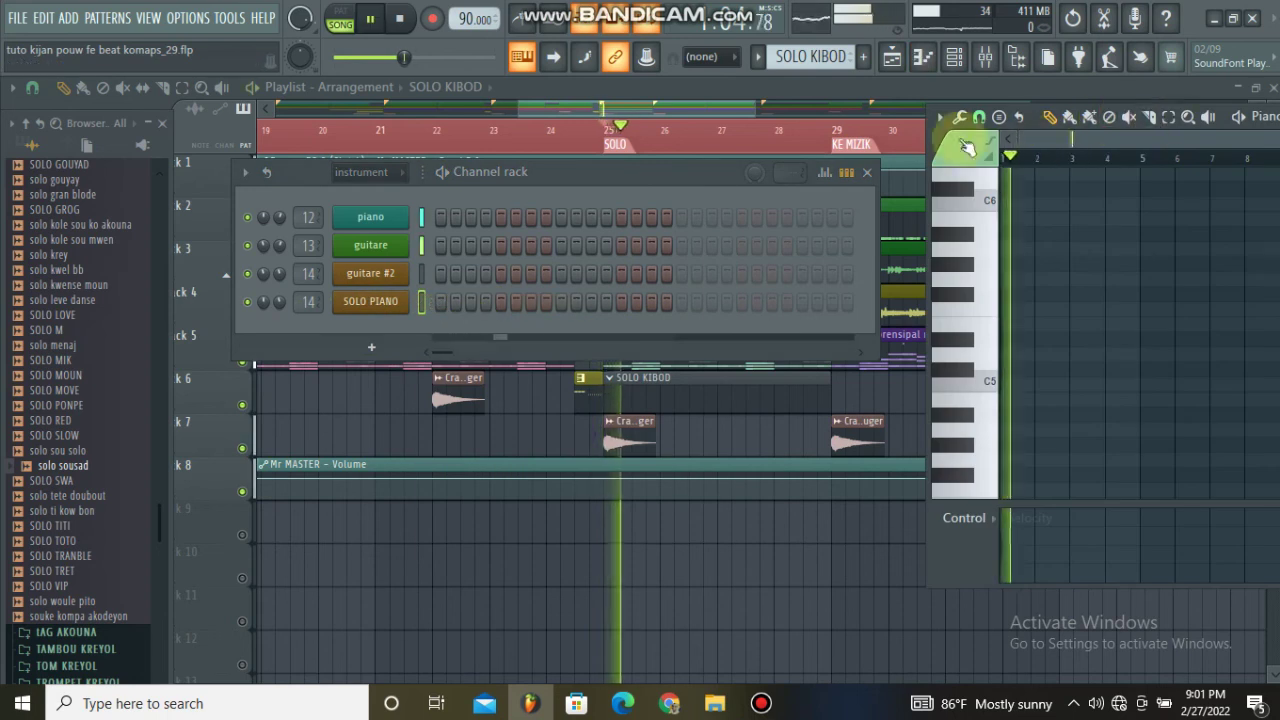
{"action": "left_click_drag", "start_coordinate": [912, 148], "coordinate": [297, 150]}
{"action": "left_click", "coordinate": [761, 703]}
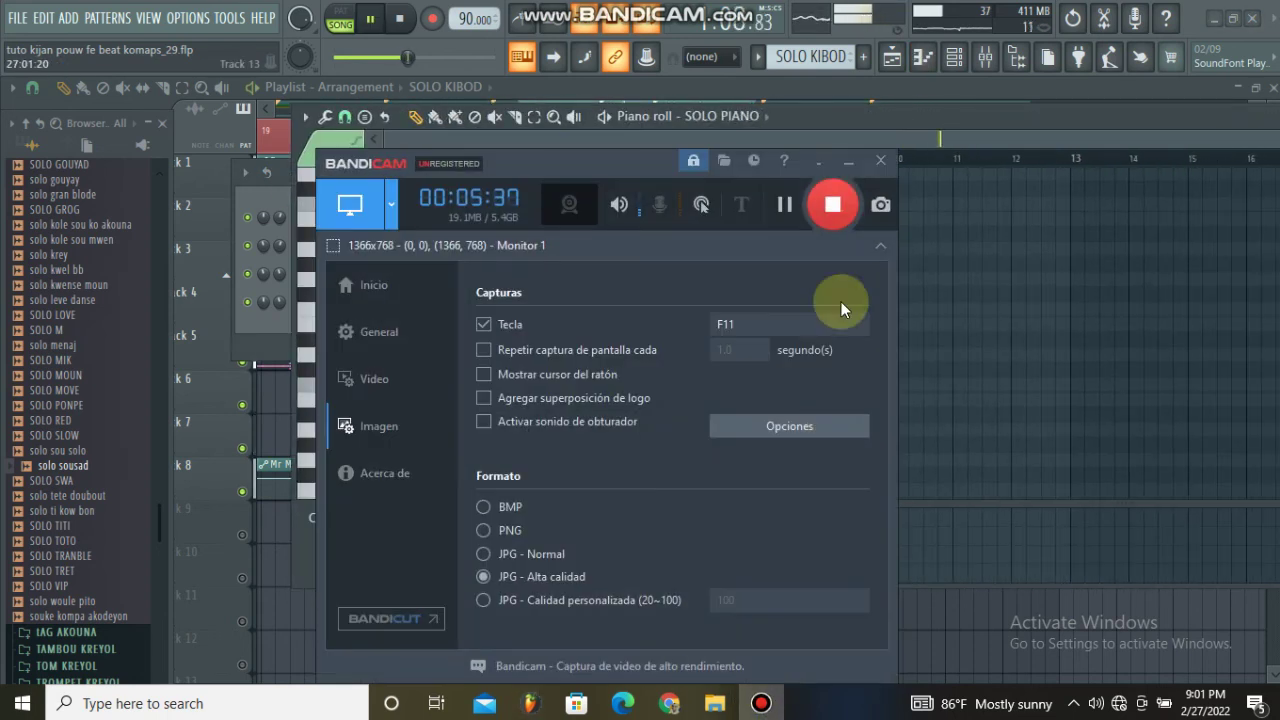
{"action": "left_click", "coordinate": [843, 162]}
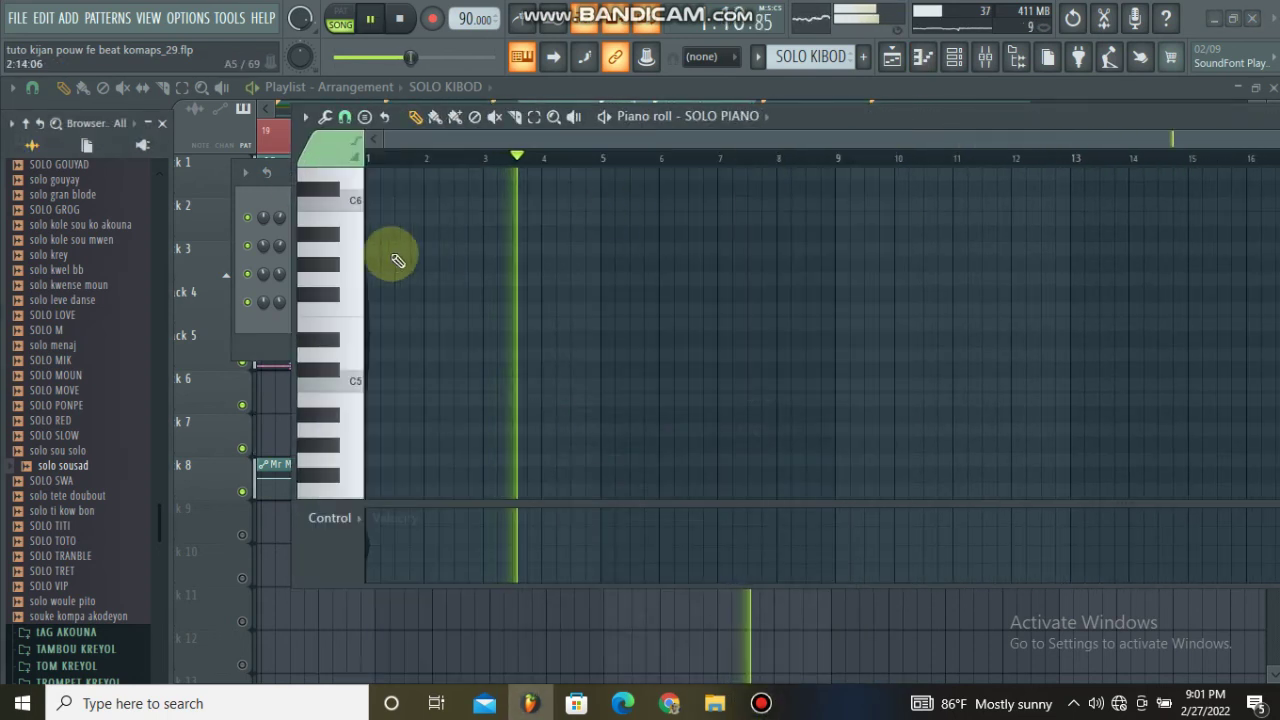
- Audition keys against the playing solo section and place a short C5 note at the start of bar 1
{"action": "key", "text": "space"}
{"action": "left_click_drag", "start_coordinate": [320, 343], "coordinate": [361, 490]}
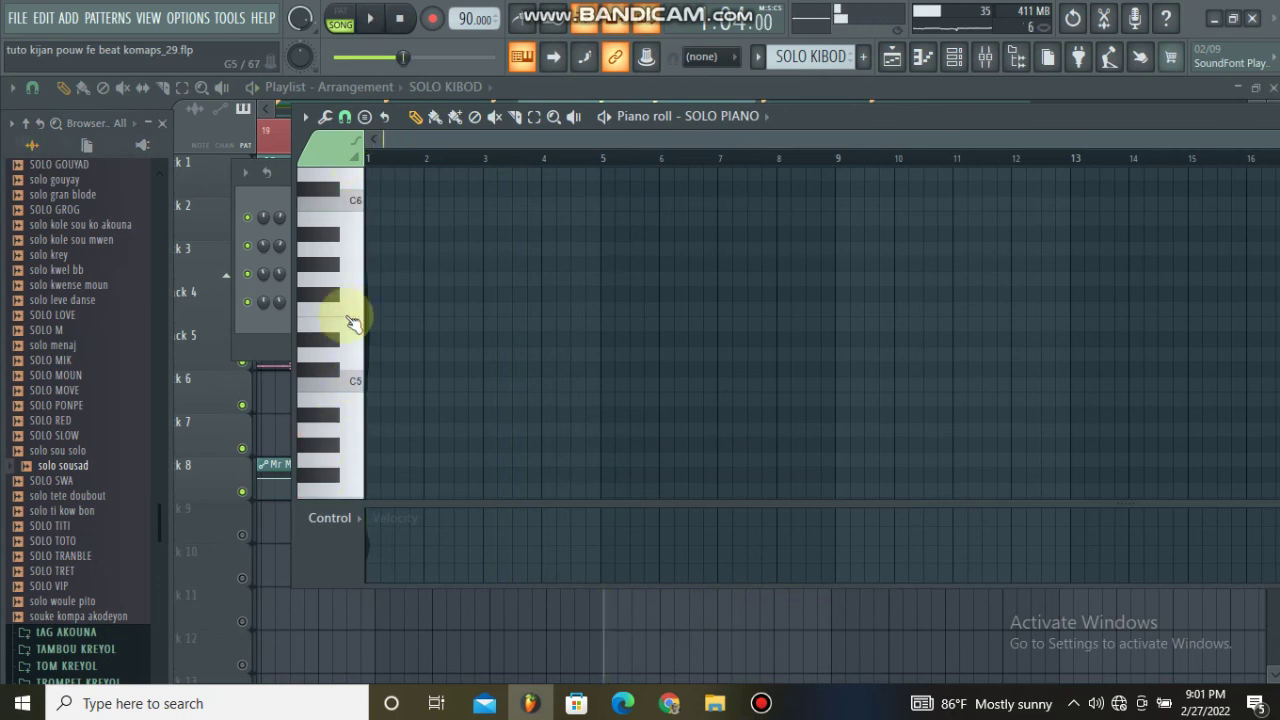
{"action": "scroll", "coordinate": [337, 394], "scroll_direction": "up", "scroll_amount": 3}
{"action": "key", "text": "space"}
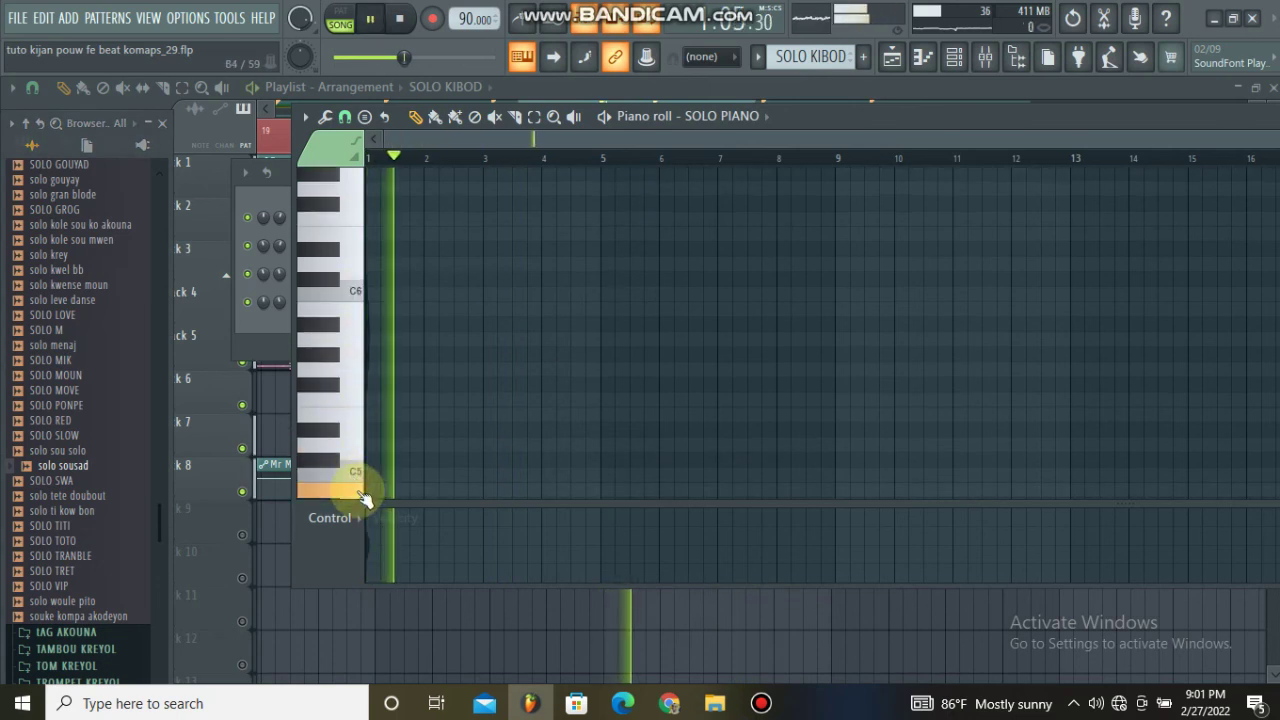
{"action": "scroll", "coordinate": [352, 400], "scroll_direction": "down", "scroll_amount": 3}
{"action": "left_click", "coordinate": [357, 438]}
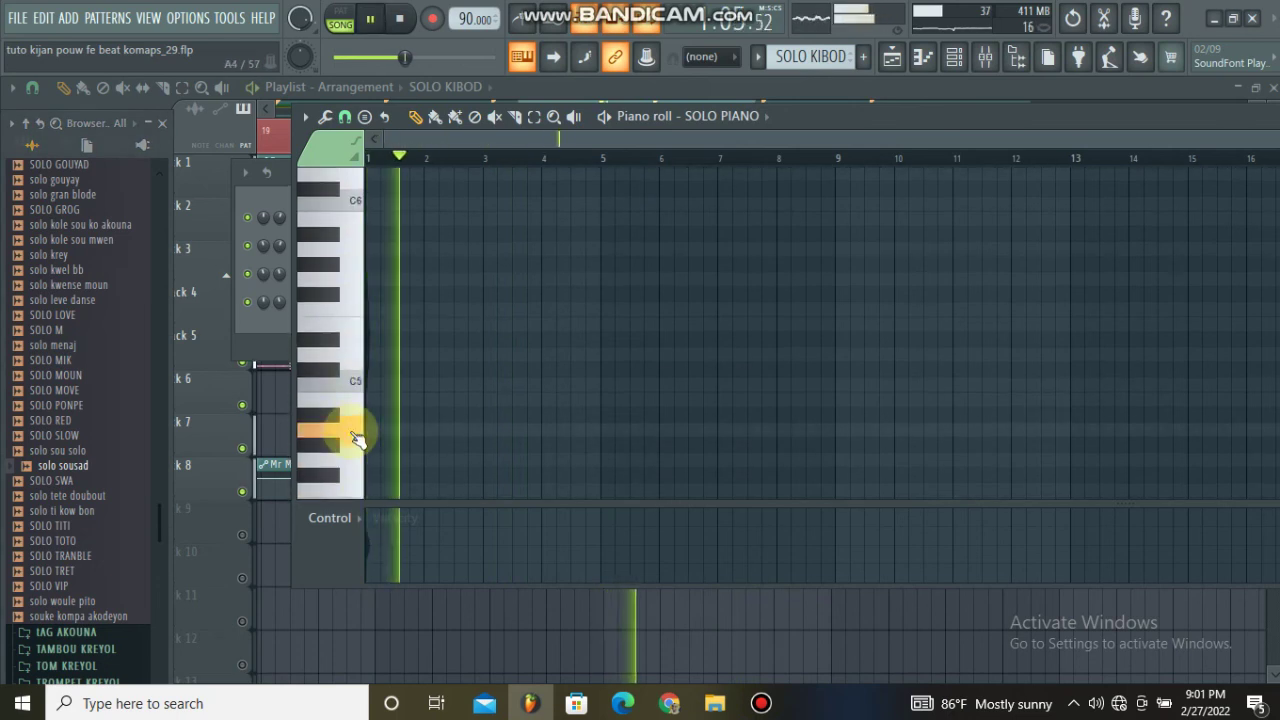
{"action": "key", "text": "space"}
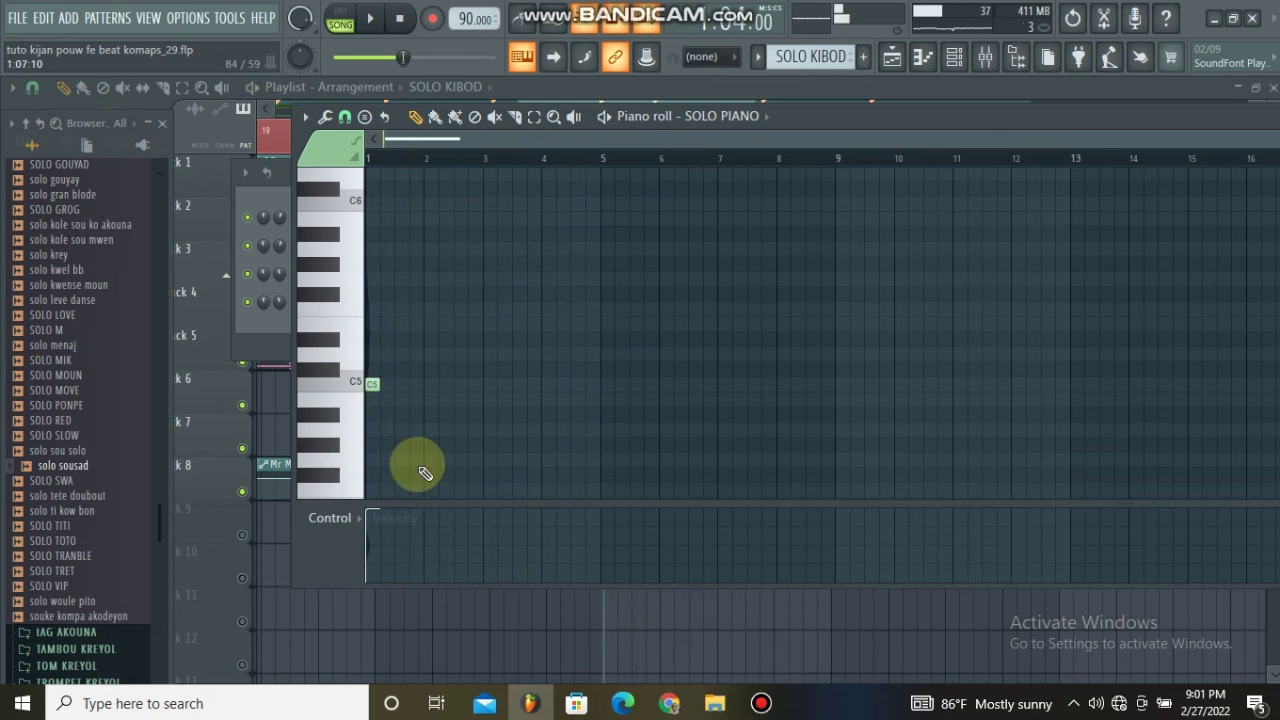
{"action": "scroll", "coordinate": [443, 136], "scroll_direction": "up", "scroll_amount": 5}
{"action": "left_click", "coordinate": [509, 397]}
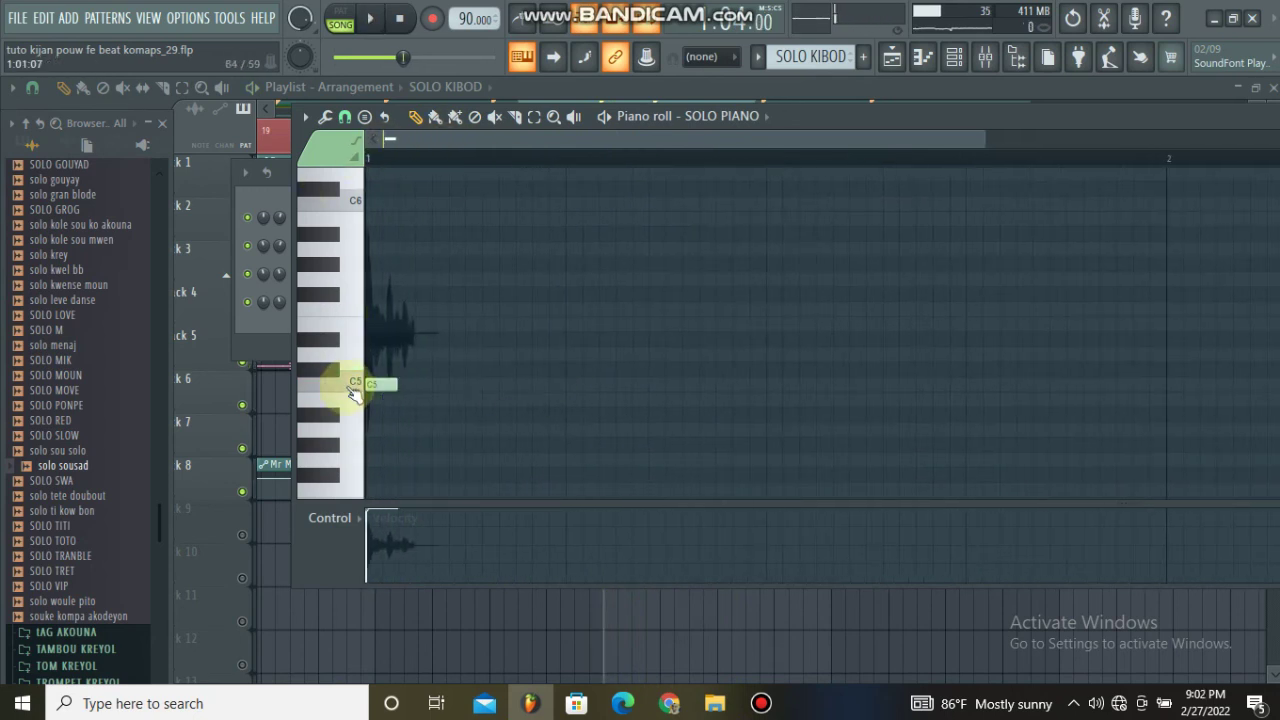
- Add a second short C5 note at step 4 of bar 1 and play it back
{"action": "key", "text": "space"}
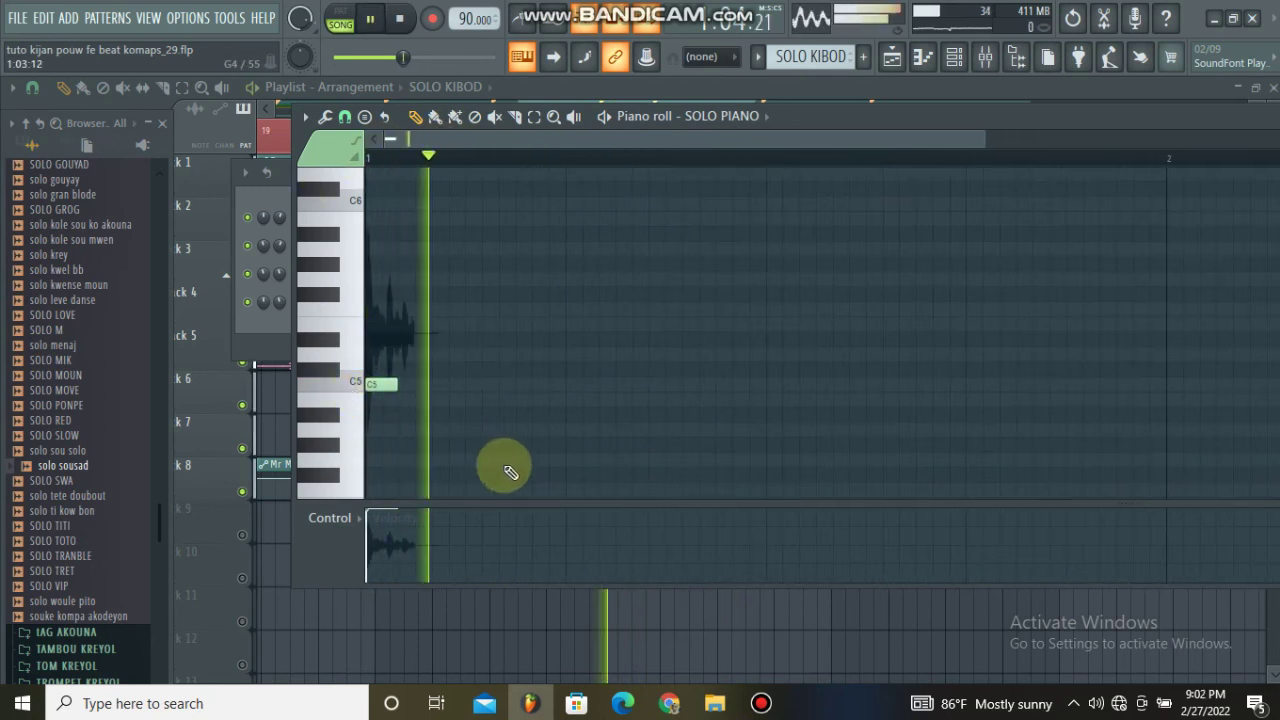
{"action": "left_click", "coordinate": [534, 462]}
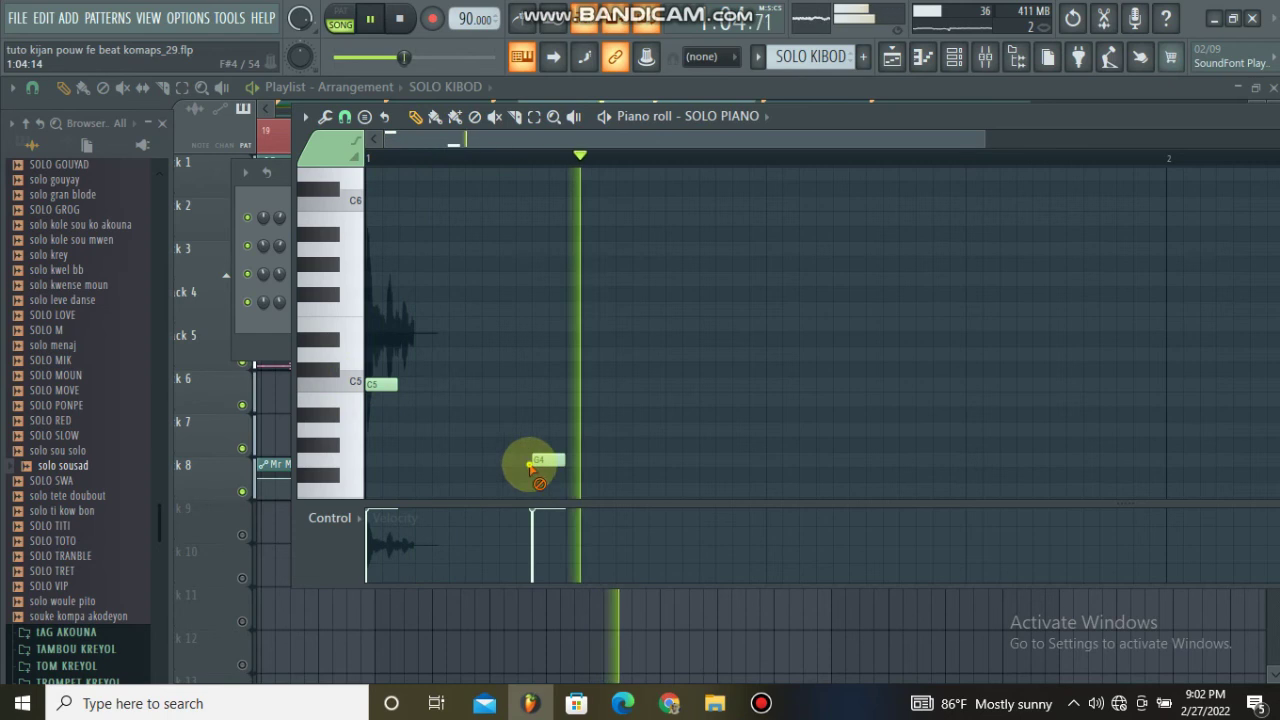
{"action": "key", "text": "space"}
{"action": "key", "text": "space"}
{"action": "left_click", "coordinate": [522, 385]}
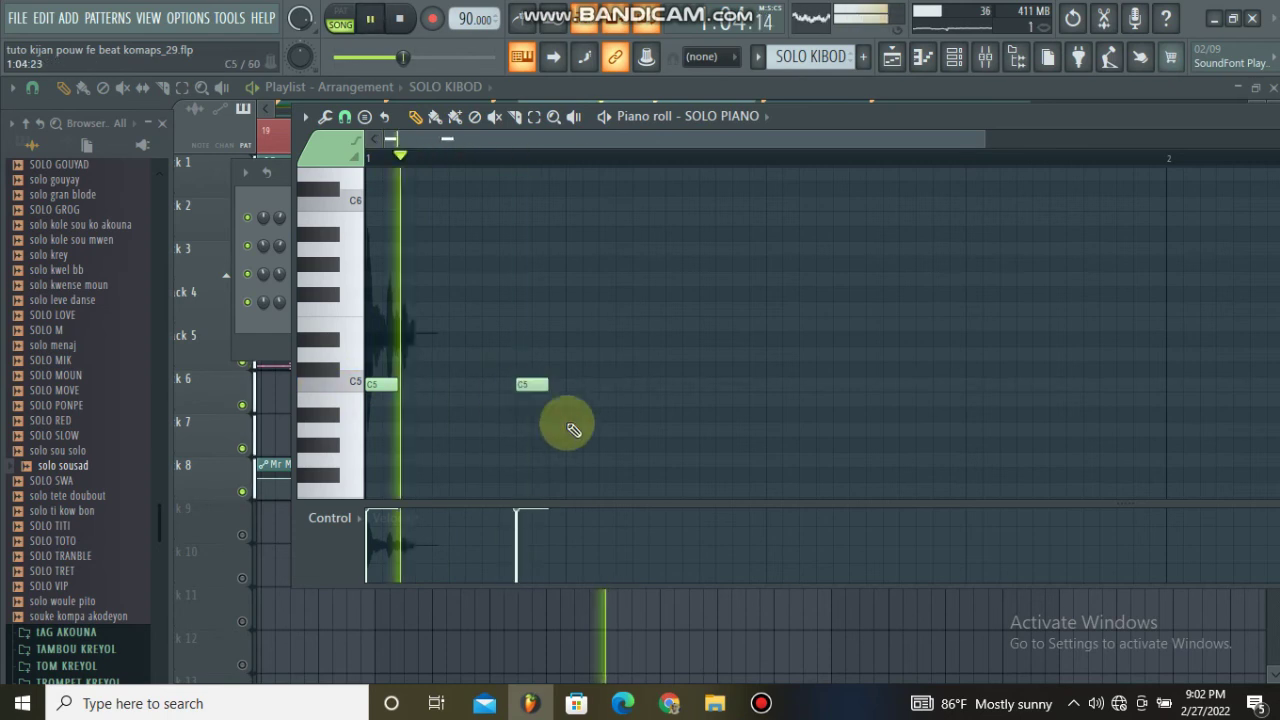
{"action": "key", "text": "space"}
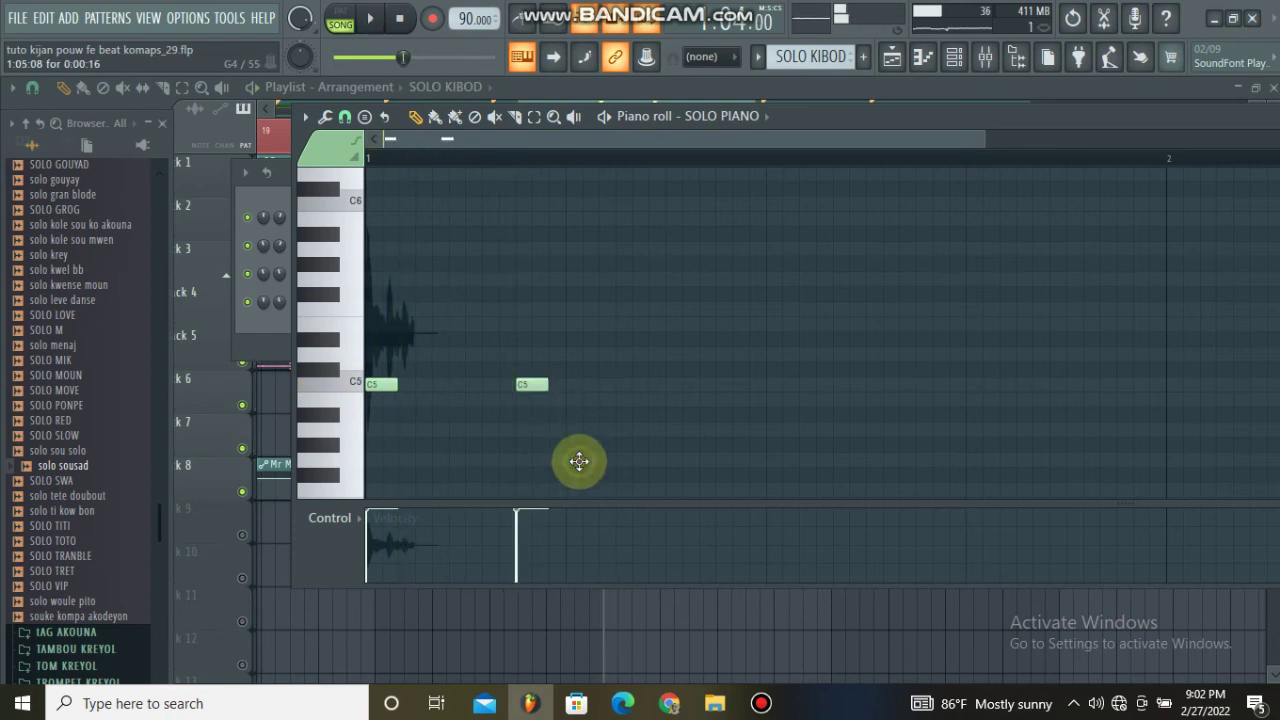
- Show the channel rack, raise the SOLO PIANO channel's volume and audition its sound
{"action": "left_click", "coordinate": [953, 57]}
{"action": "key", "text": "g"}
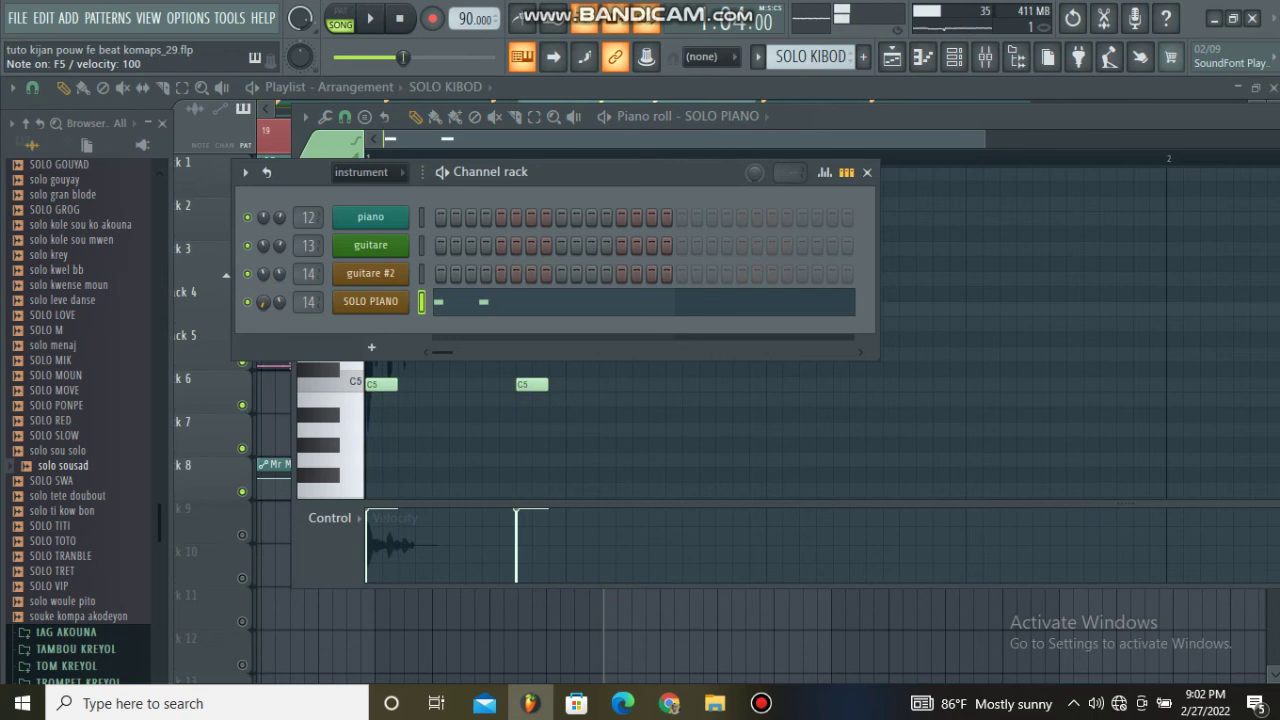
{"action": "scroll", "coordinate": [280, 298], "scroll_direction": "up", "scroll_amount": 2}
{"action": "key", "text": "r"}
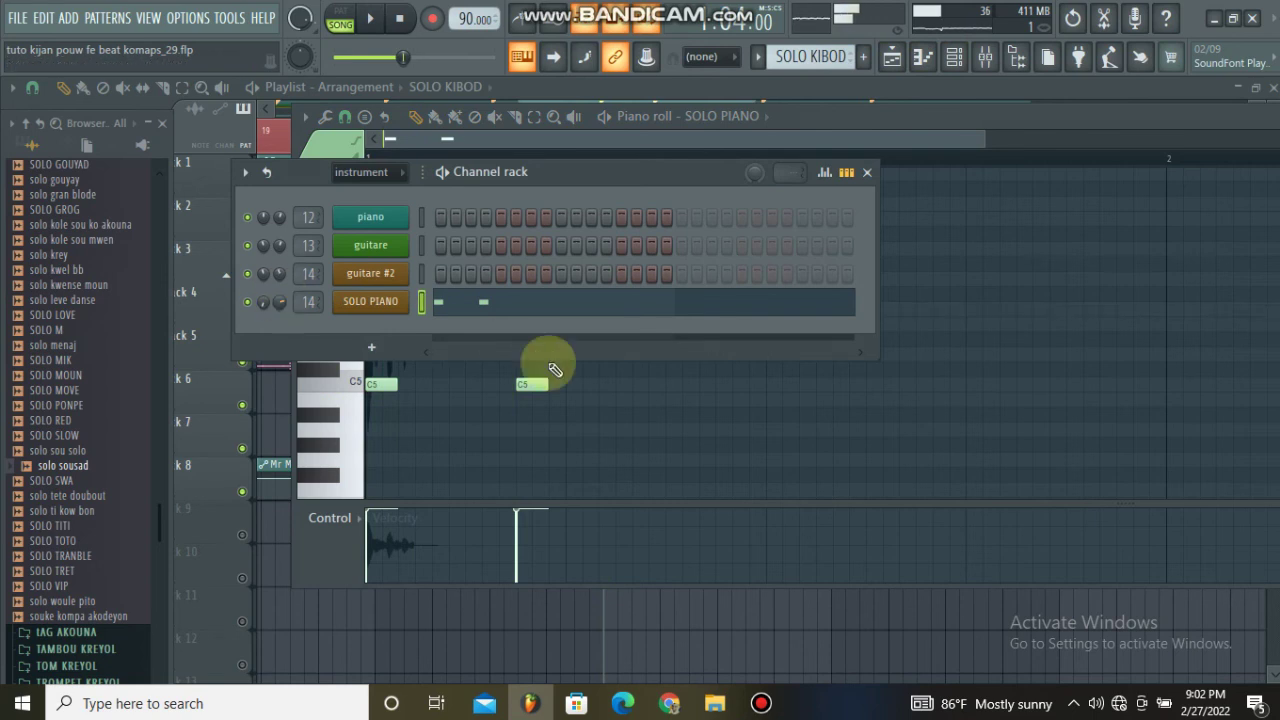
{"action": "left_click", "coordinate": [738, 445]}
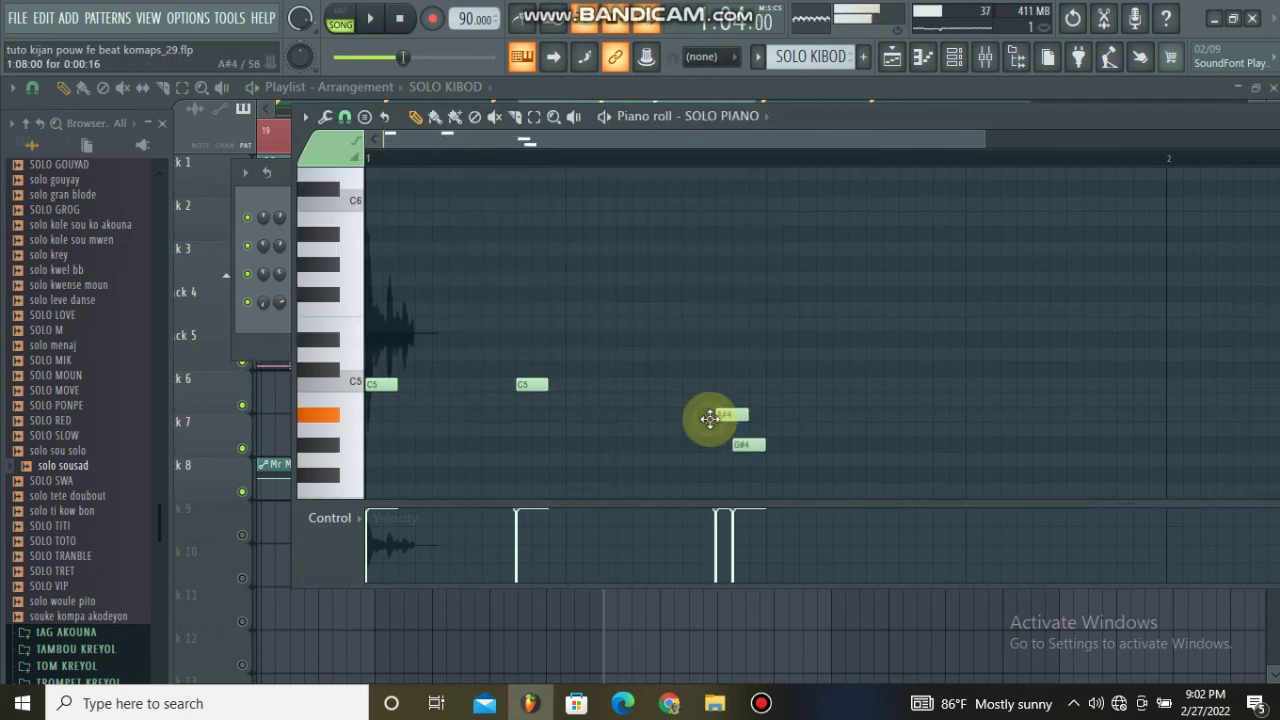
{"action": "right_click", "coordinate": [757, 444]}
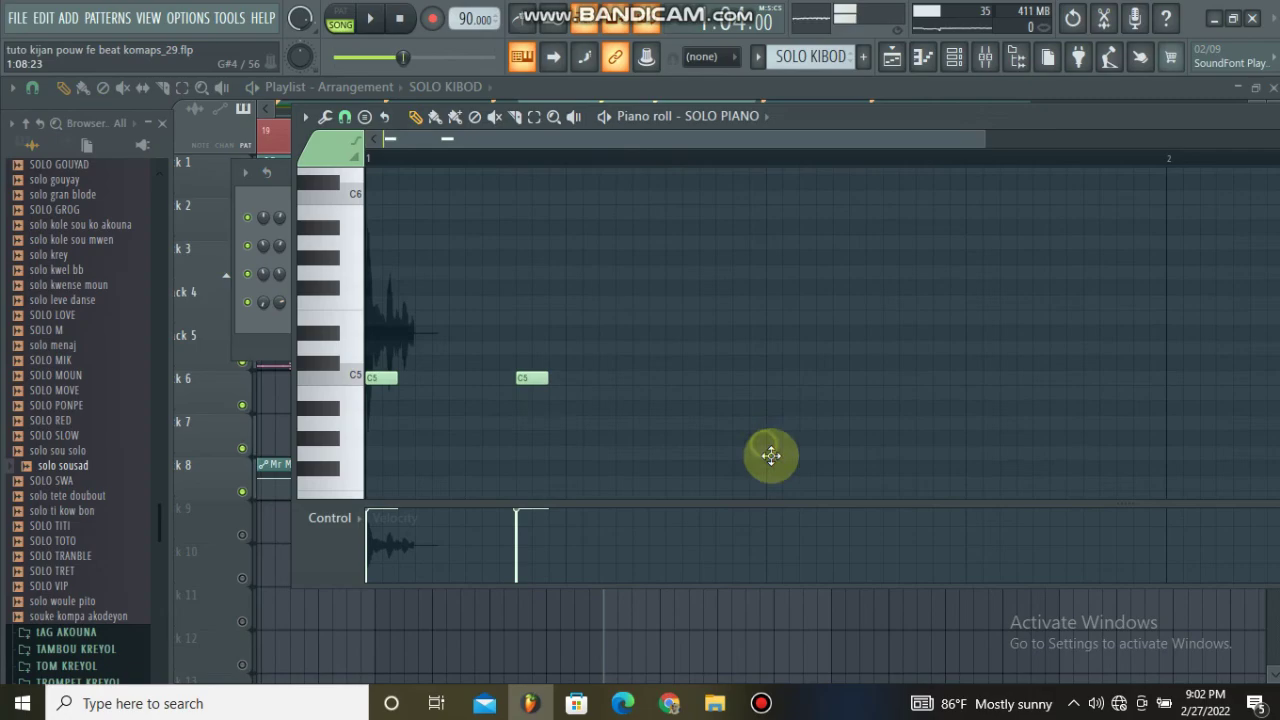
{"action": "right_click", "coordinate": [776, 442]}
- Place a short F4 note at the middle of bar 1, play it back and briefly check the mixer
{"action": "key", "text": "space"}
{"action": "scroll", "coordinate": [789, 403], "scroll_direction": "down", "scroll_amount": 3}
{"action": "left_click", "coordinate": [769, 360]}
{"action": "left_click_drag", "start_coordinate": [768, 336], "coordinate": [772, 340]}
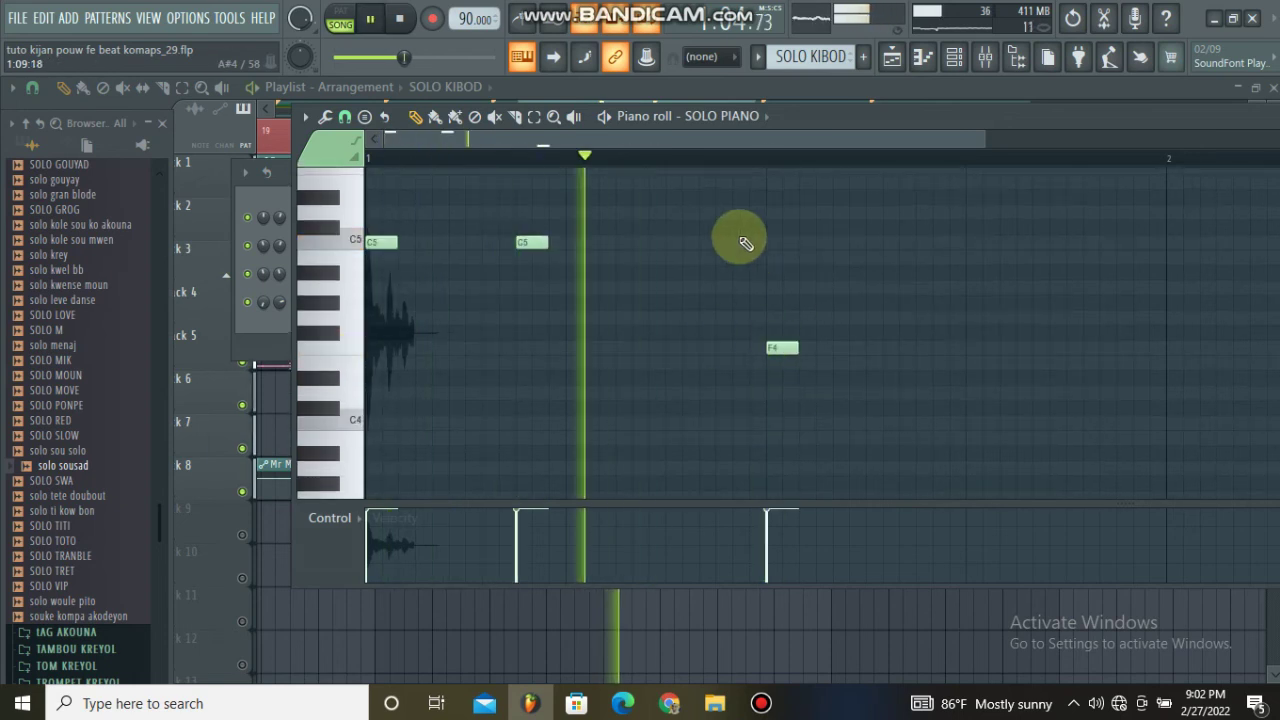
{"action": "scroll", "coordinate": [775, 200], "scroll_direction": "up", "scroll_amount": 1}
{"action": "key", "text": "space"}
{"action": "left_click", "coordinate": [985, 60]}
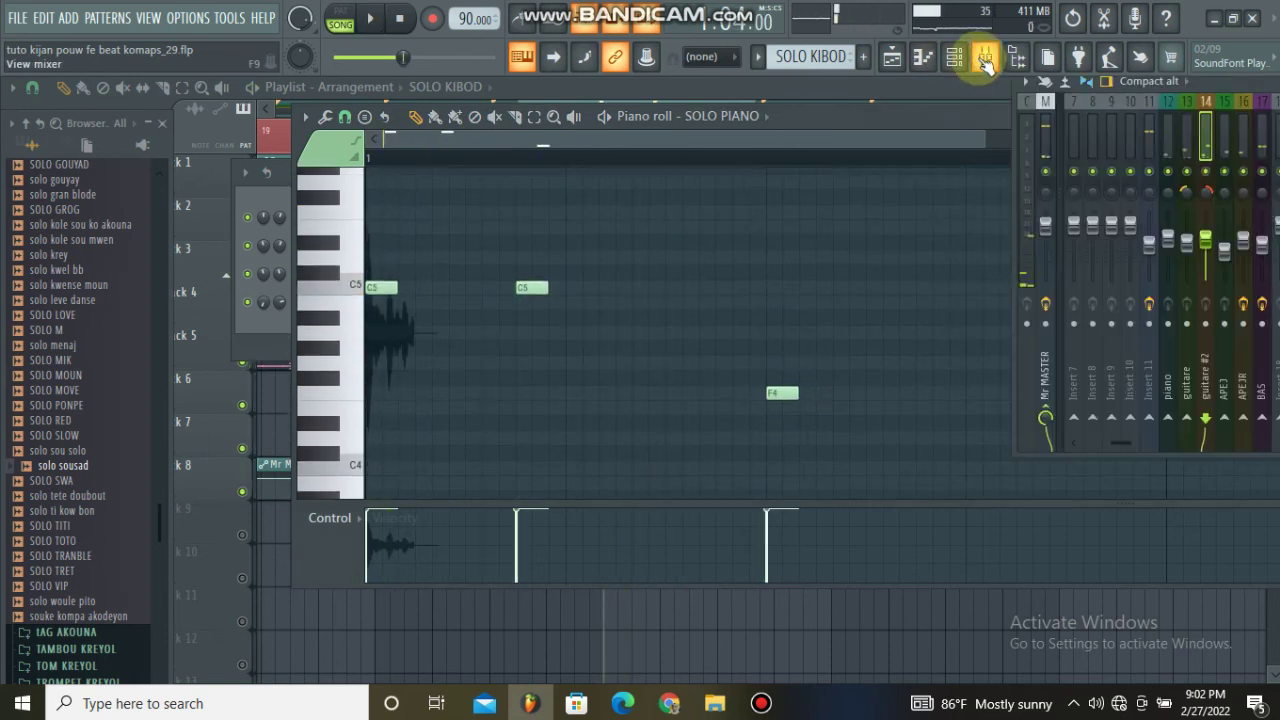
{"action": "left_click", "coordinate": [985, 60]}
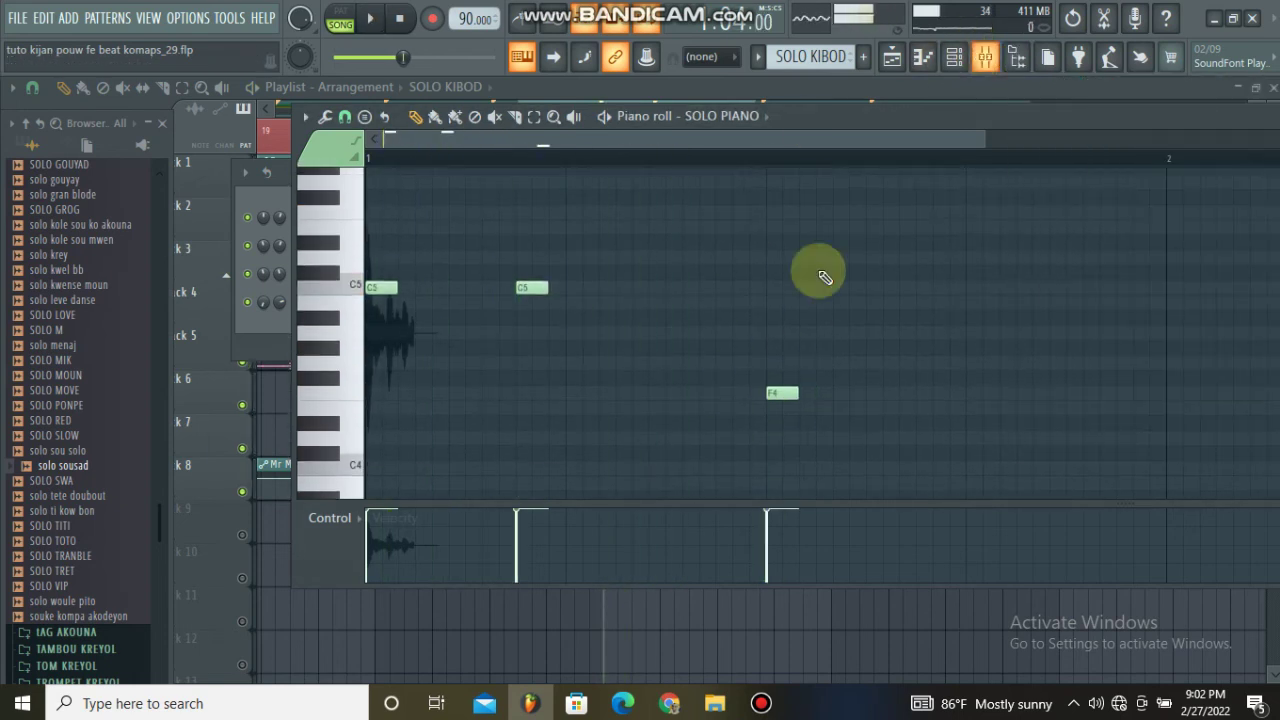
- Move the F4 note back to step 7 of bar 1, lengthen it to six steps and play the phrase
{"action": "scroll", "coordinate": [745, 160], "scroll_direction": "down", "scroll_amount": 3}
{"action": "key", "text": "space"}
{"action": "scroll", "coordinate": [630, 315], "scroll_direction": "up", "scroll_amount": 2}
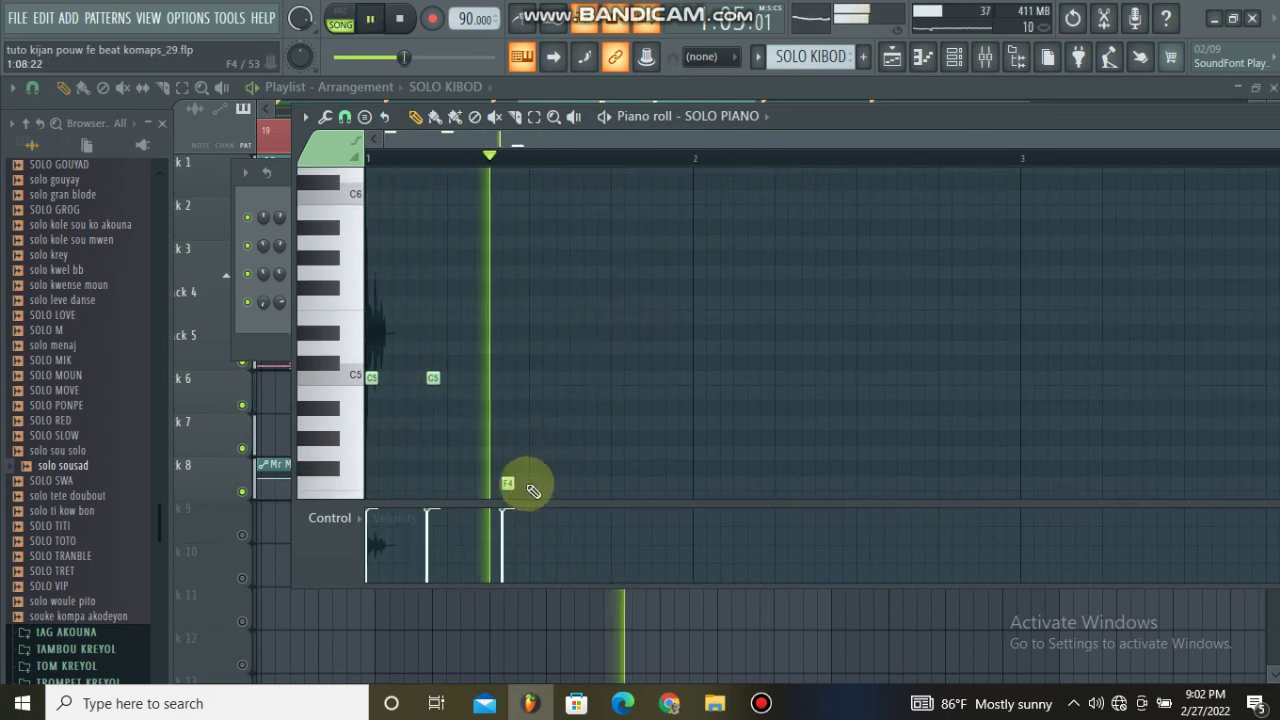
{"action": "left_click_drag", "start_coordinate": [504, 487], "coordinate": [490, 487]}
{"action": "scroll", "coordinate": [510, 461], "scroll_direction": "down", "scroll_amount": 3}
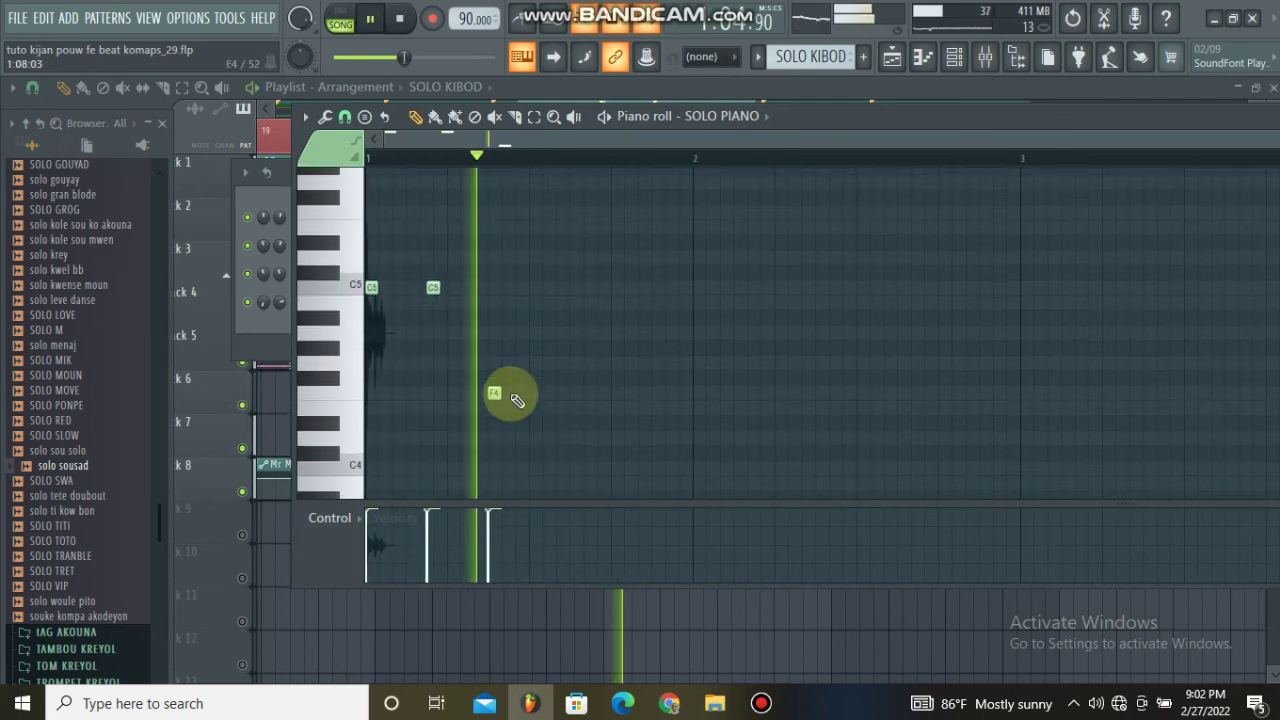
{"action": "left_click_drag", "start_coordinate": [500, 392], "coordinate": [604, 415]}
{"action": "key", "text": "space"}
{"action": "key", "text": "space"}
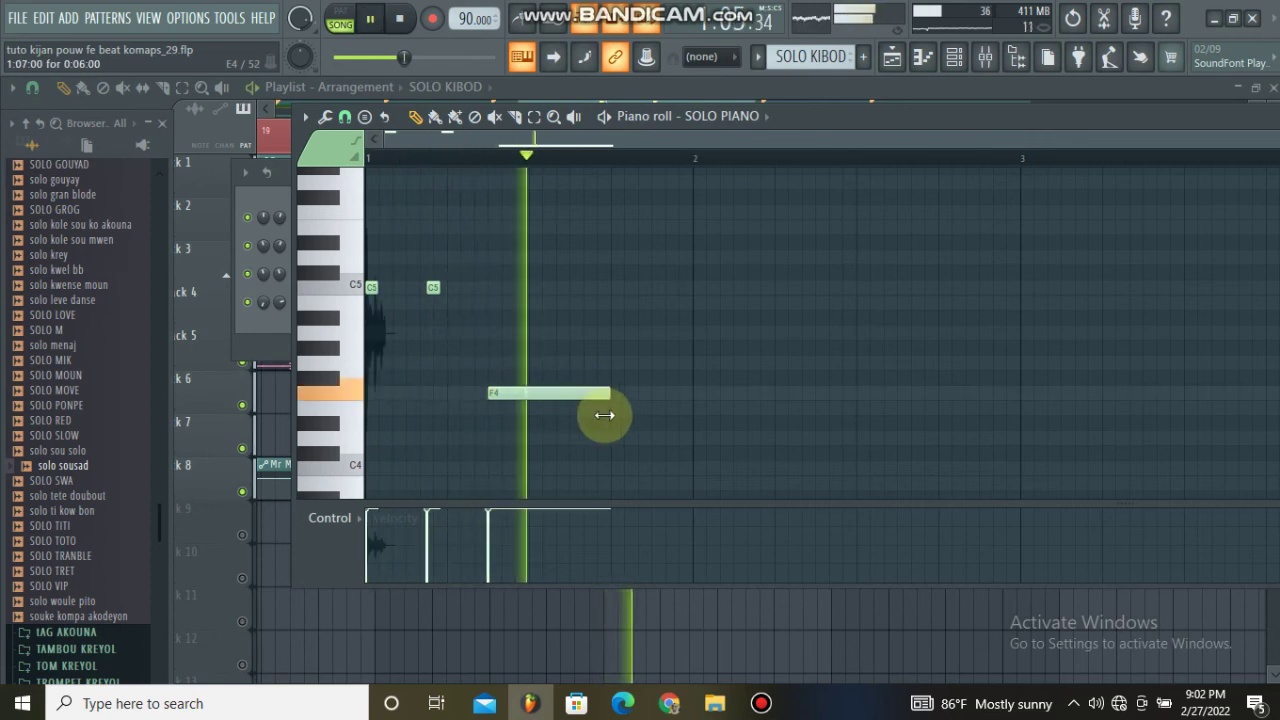
- Add six-step C5 and E5 notes as a chord directly after the F4 note and play the phrase
{"action": "left_click", "coordinate": [705, 288]}
{"action": "key", "text": "space"}
{"action": "left_click", "coordinate": [600, 288]}
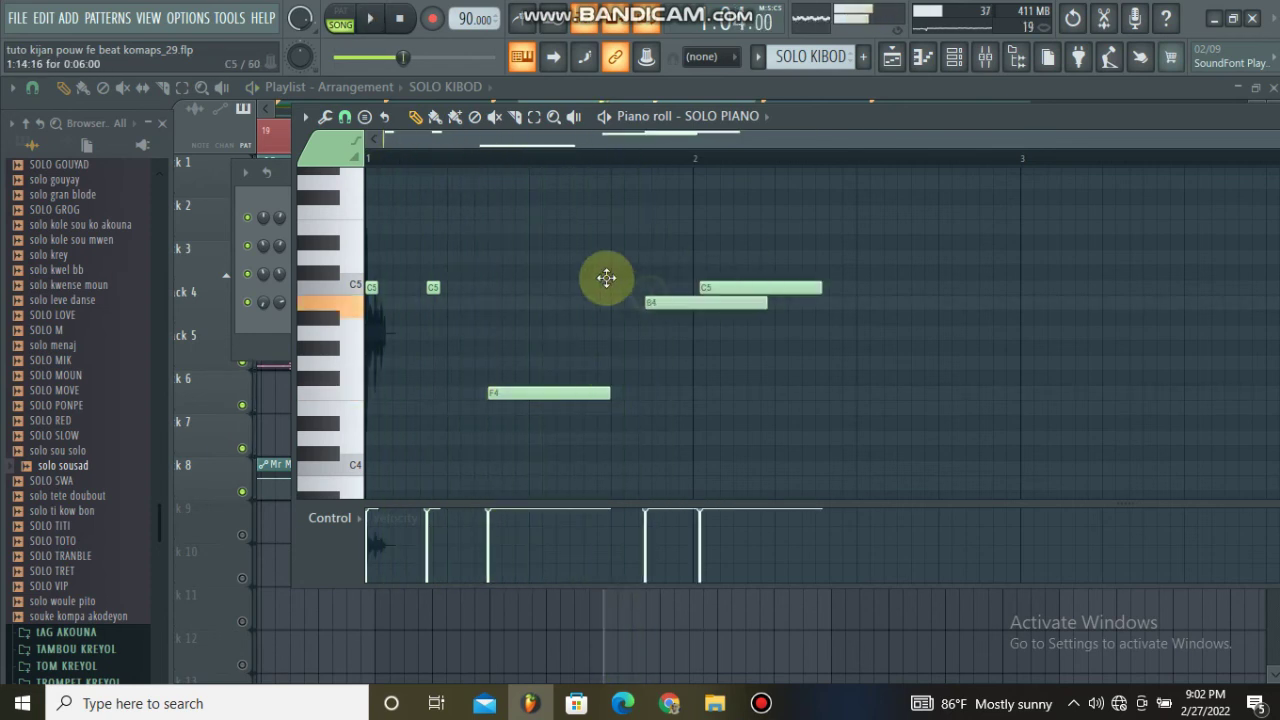
{"action": "left_click_drag", "start_coordinate": [614, 274], "coordinate": [648, 295]}
{"action": "left_click", "coordinate": [607, 207]}
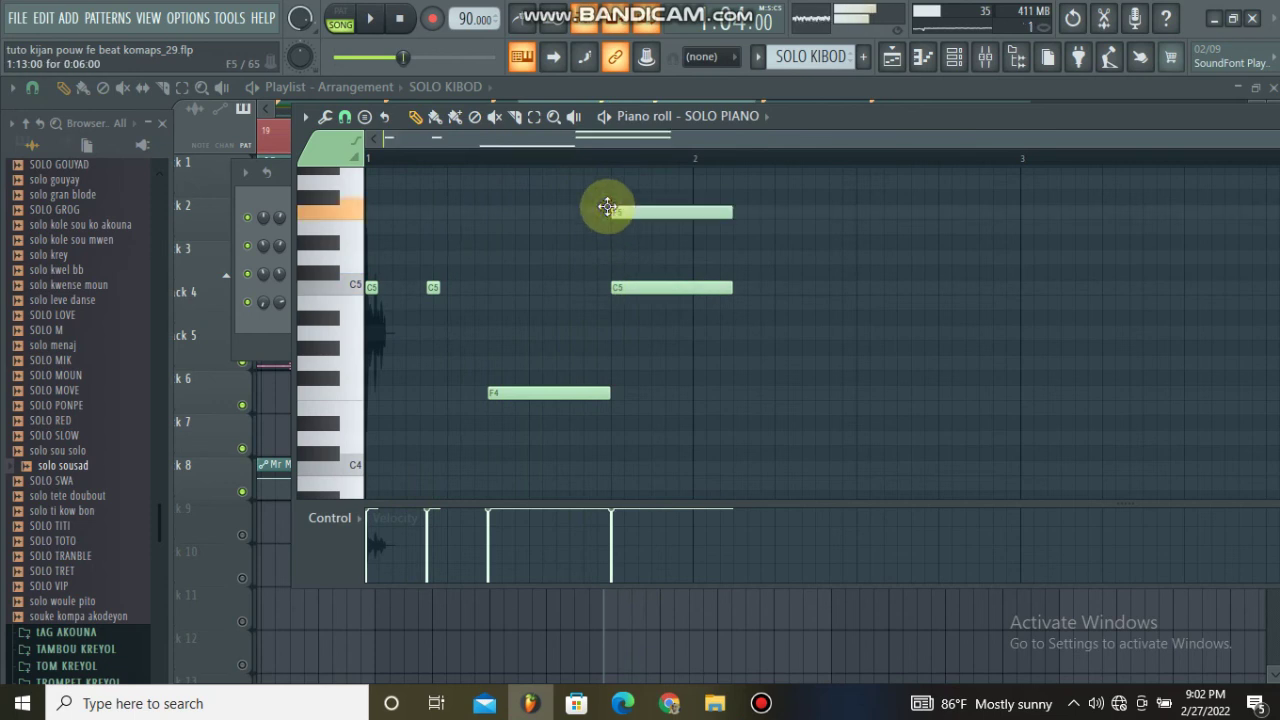
{"action": "mouse_move", "coordinate": [625, 212]}
{"action": "left_mouse_down"}
{"action": "mouse_move", "coordinate": [626, 243]}
{"action": "mouse_move", "coordinate": [626, 224]}
{"action": "left_mouse_up"}
{"action": "key", "text": "space"}
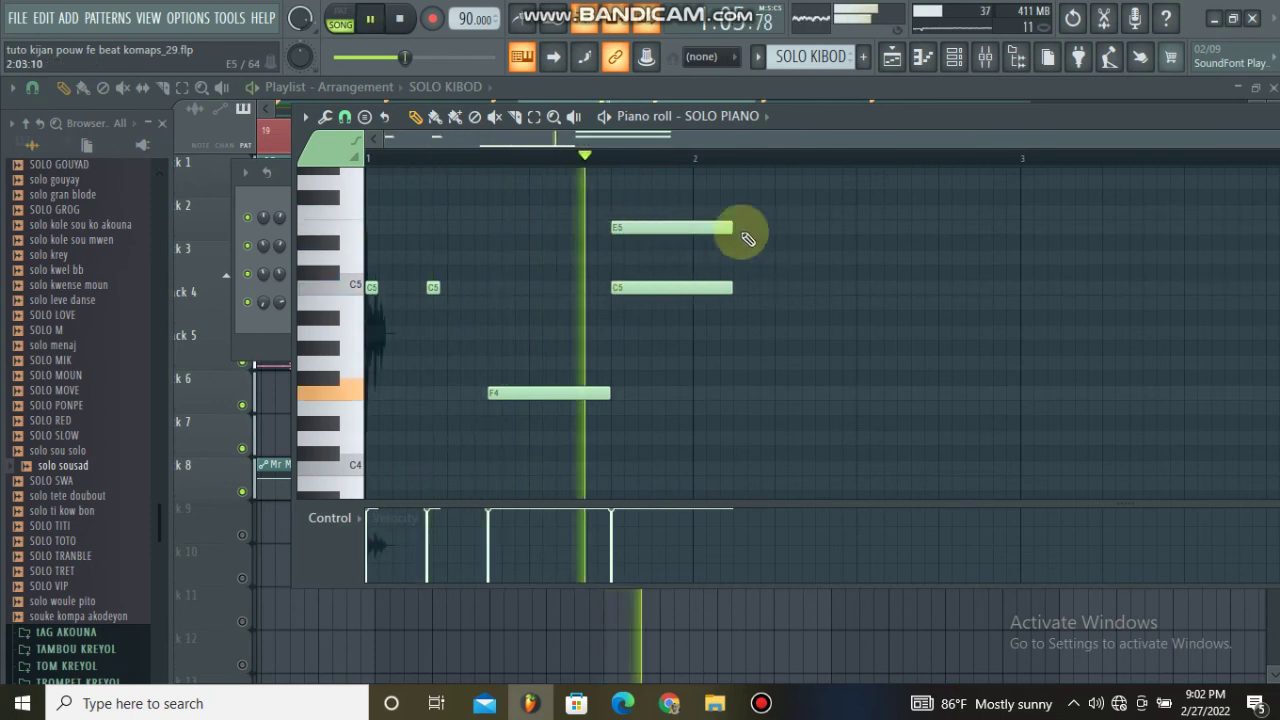
{"action": "key", "text": "space"}
- Shorten the C5 and E5 chord to two steps and continue it with a D5 and F5 chord and a G5 on bar 2
{"action": "scroll", "coordinate": [711, 206], "scroll_direction": "up", "scroll_amount": 2}
{"action": "left_click", "coordinate": [686, 227]}
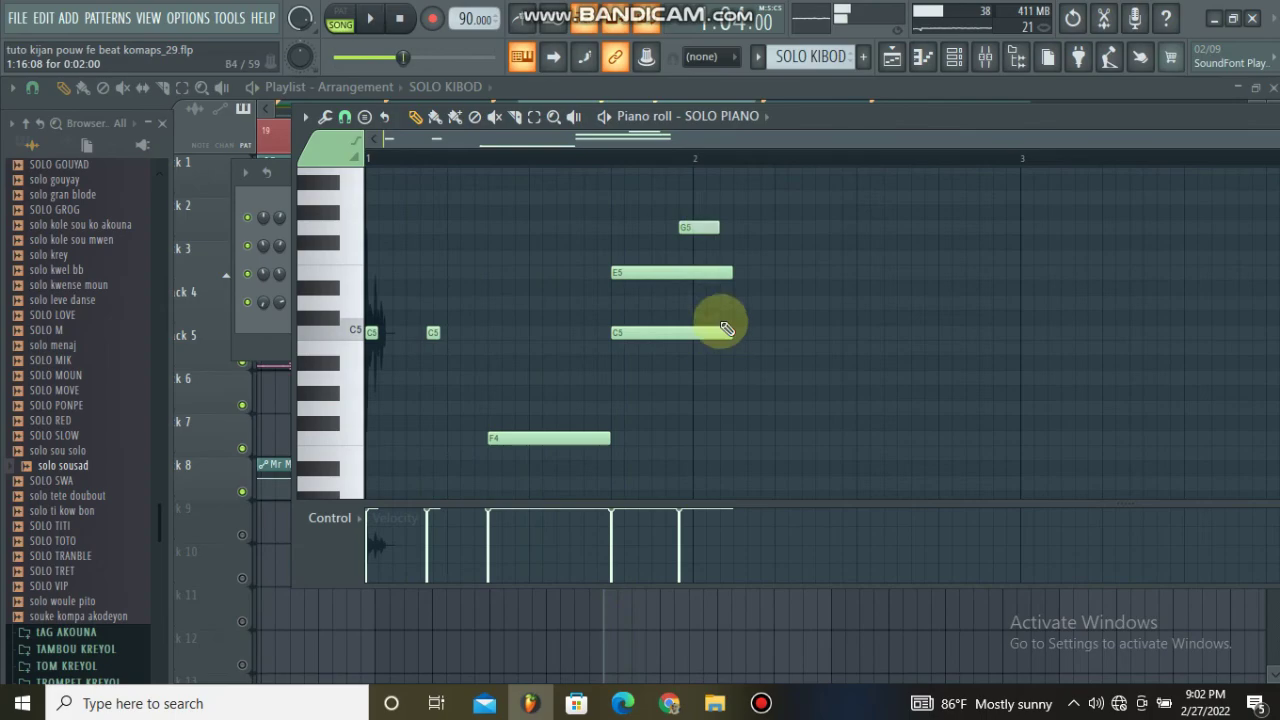
{"action": "right_click", "coordinate": [705, 229]}
{"action": "left_click_drag", "start_coordinate": [715, 330], "coordinate": [670, 287]}
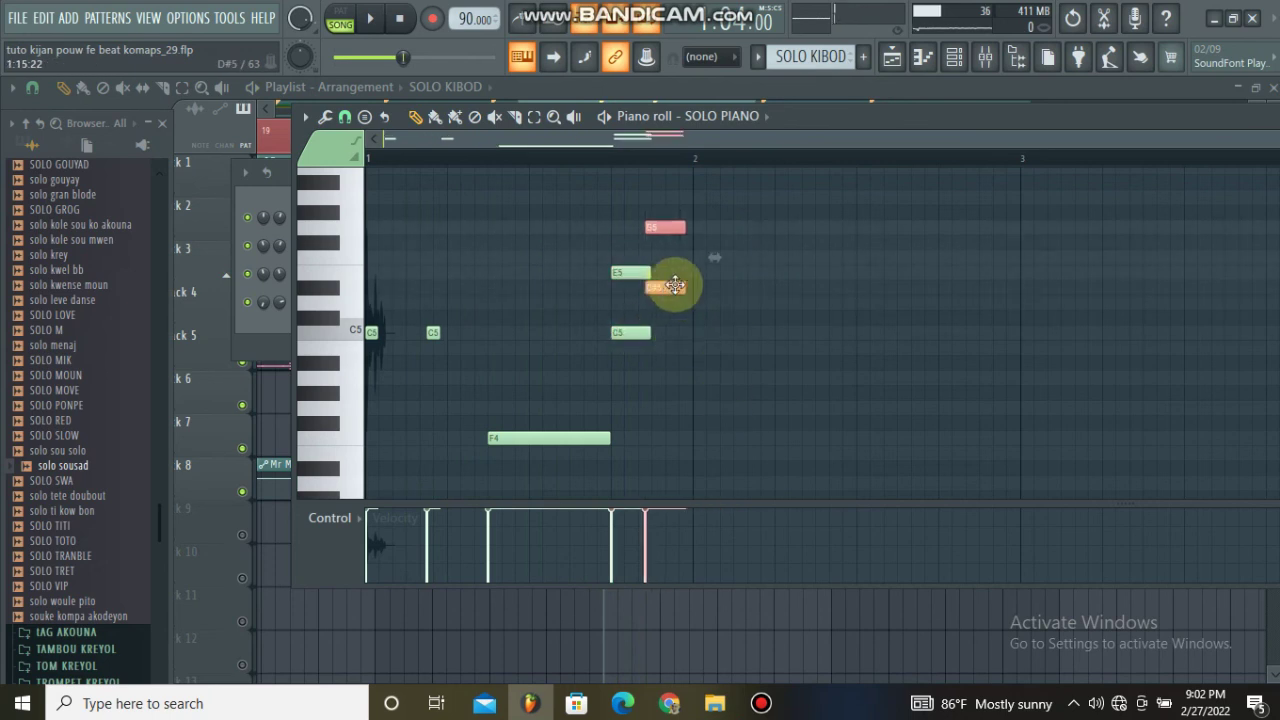
{"action": "key", "text": "space"}
{"action": "left_click_drag", "start_coordinate": [674, 248], "coordinate": [676, 264]}
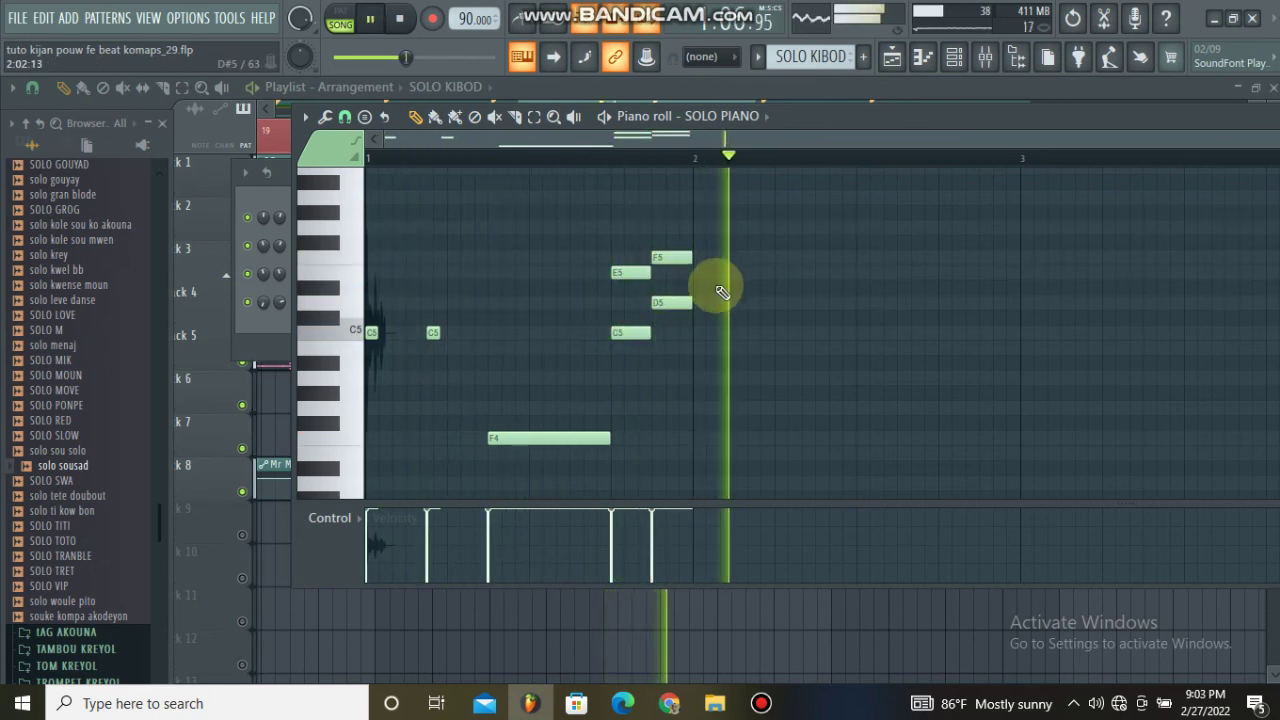
{"action": "key", "text": "space"}
{"action": "left_click", "coordinate": [695, 228]}
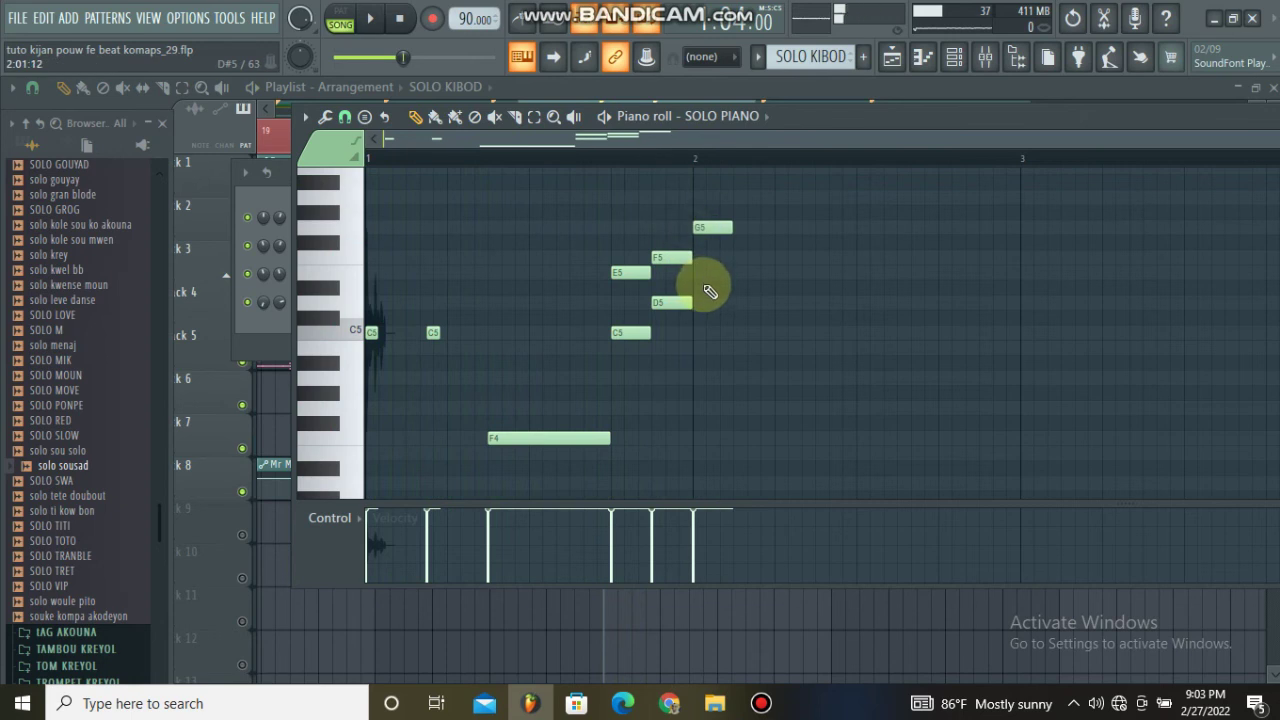
{"action": "left_click_drag", "start_coordinate": [699, 287], "coordinate": [745, 286]}
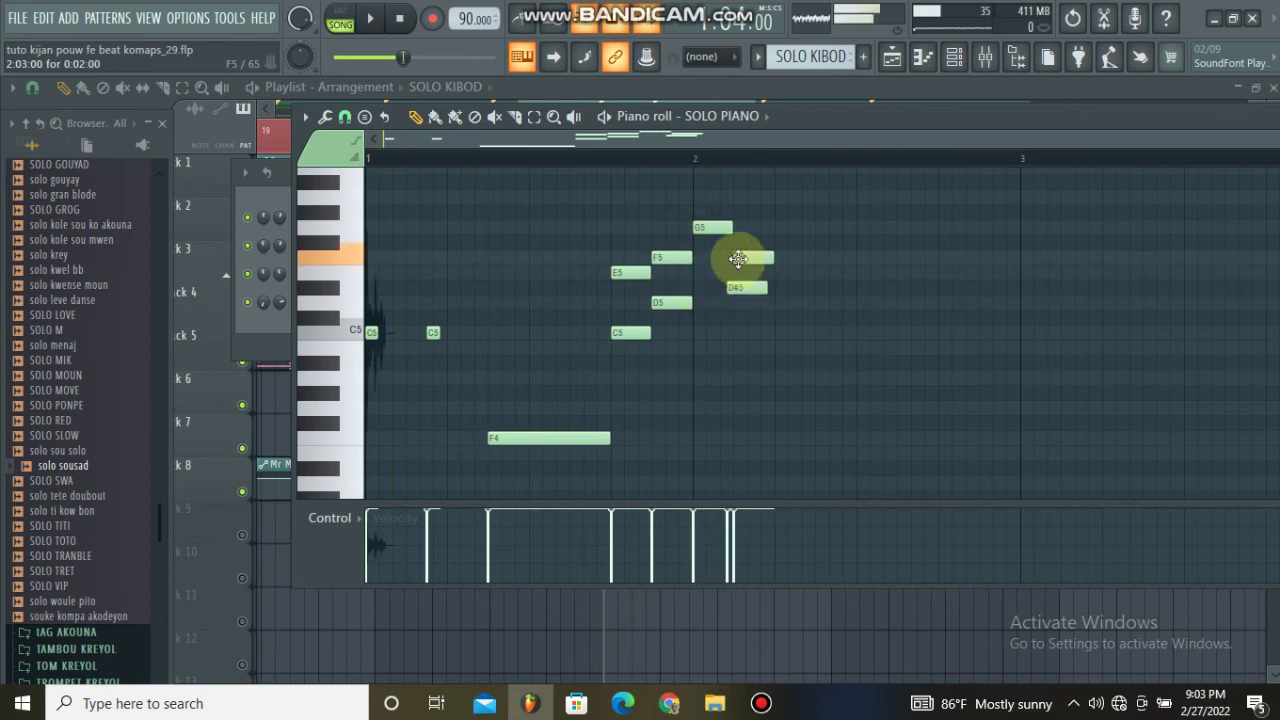
{"action": "left_click_drag", "start_coordinate": [733, 237], "coordinate": [743, 206]}
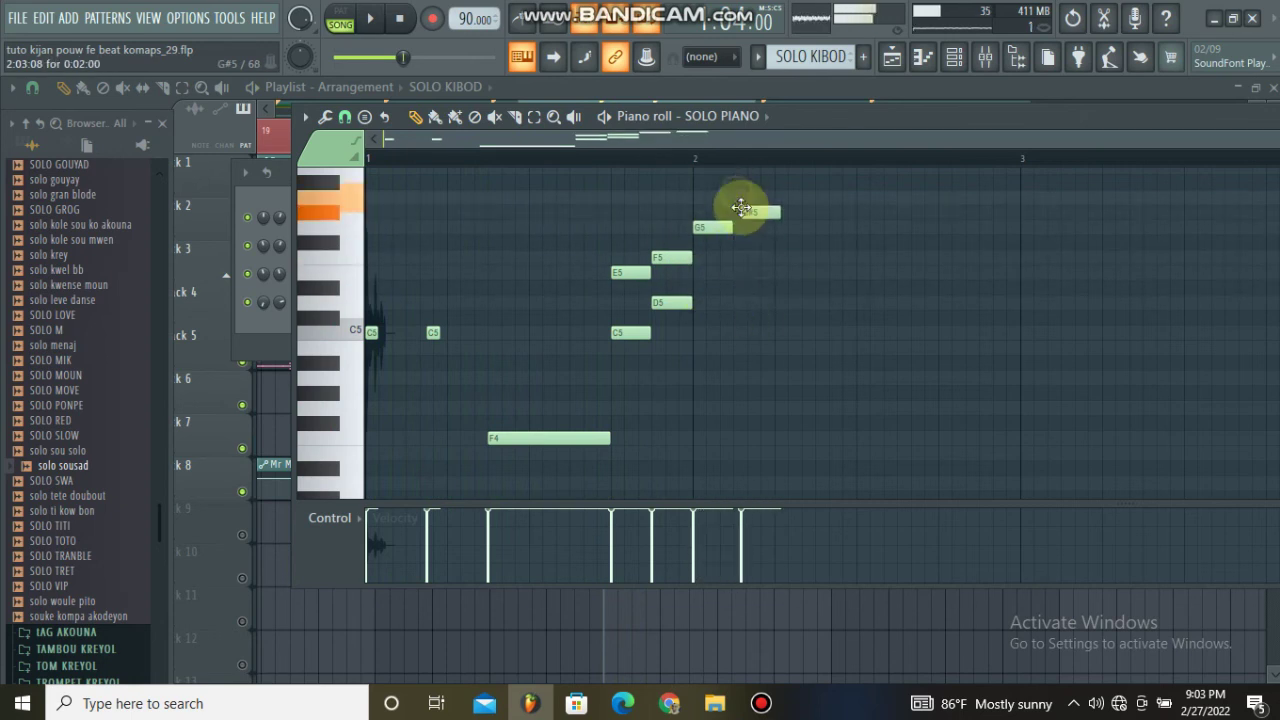
{"action": "right_click", "coordinate": [748, 212]}
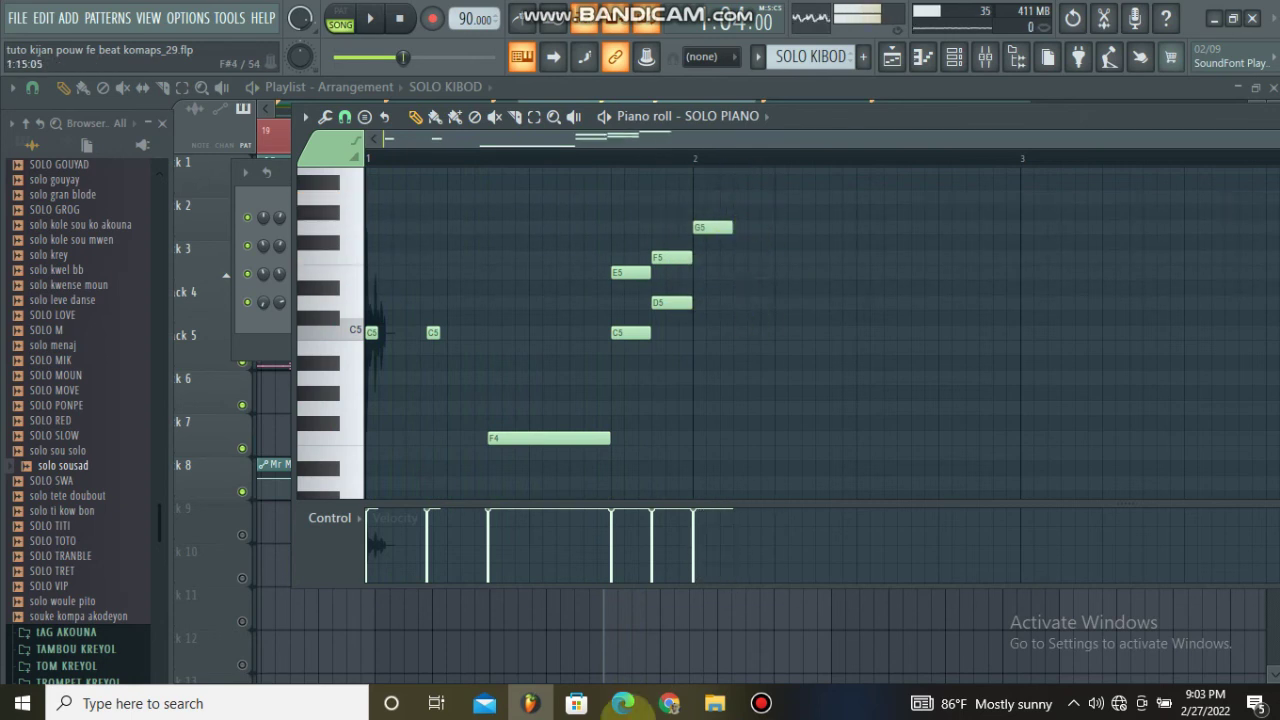
{"action": "left_click", "coordinate": [770, 710]}
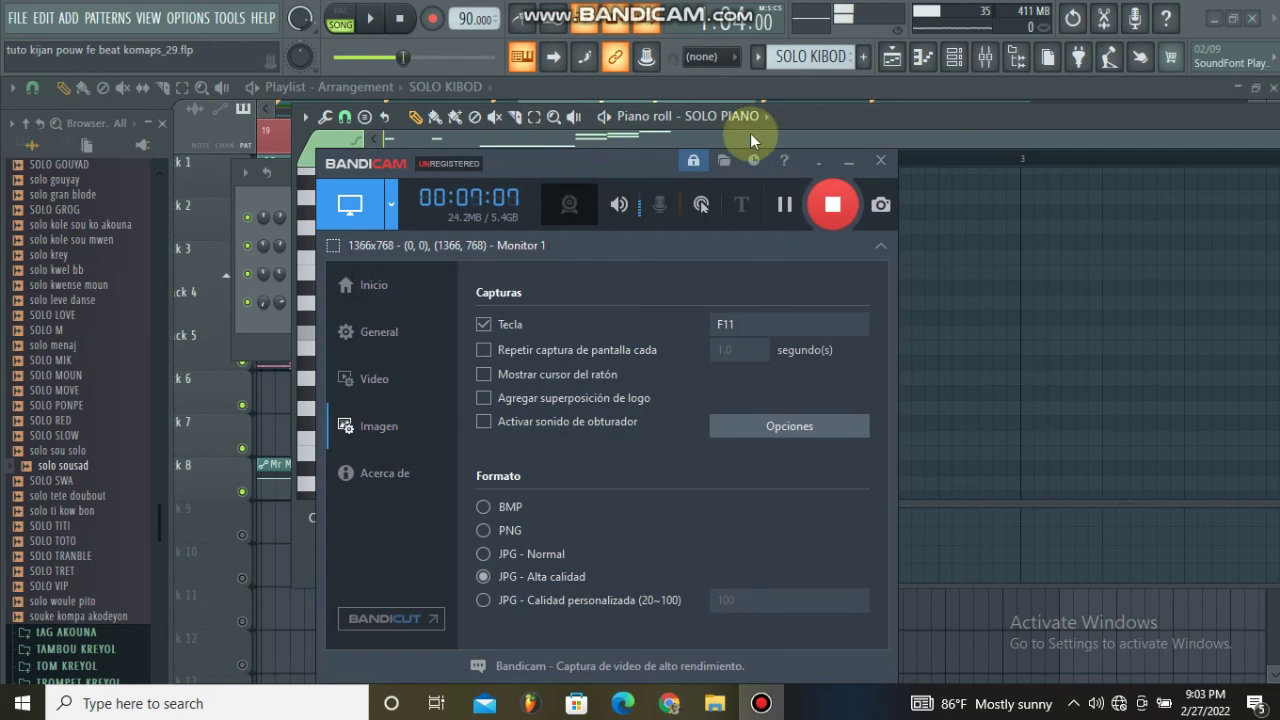
{"action": "left_click", "coordinate": [847, 163]}
- Replay the phrase and add two-step E5 and D5 notes at steps 5 and 9 of bar 2
{"action": "key", "text": "space"}
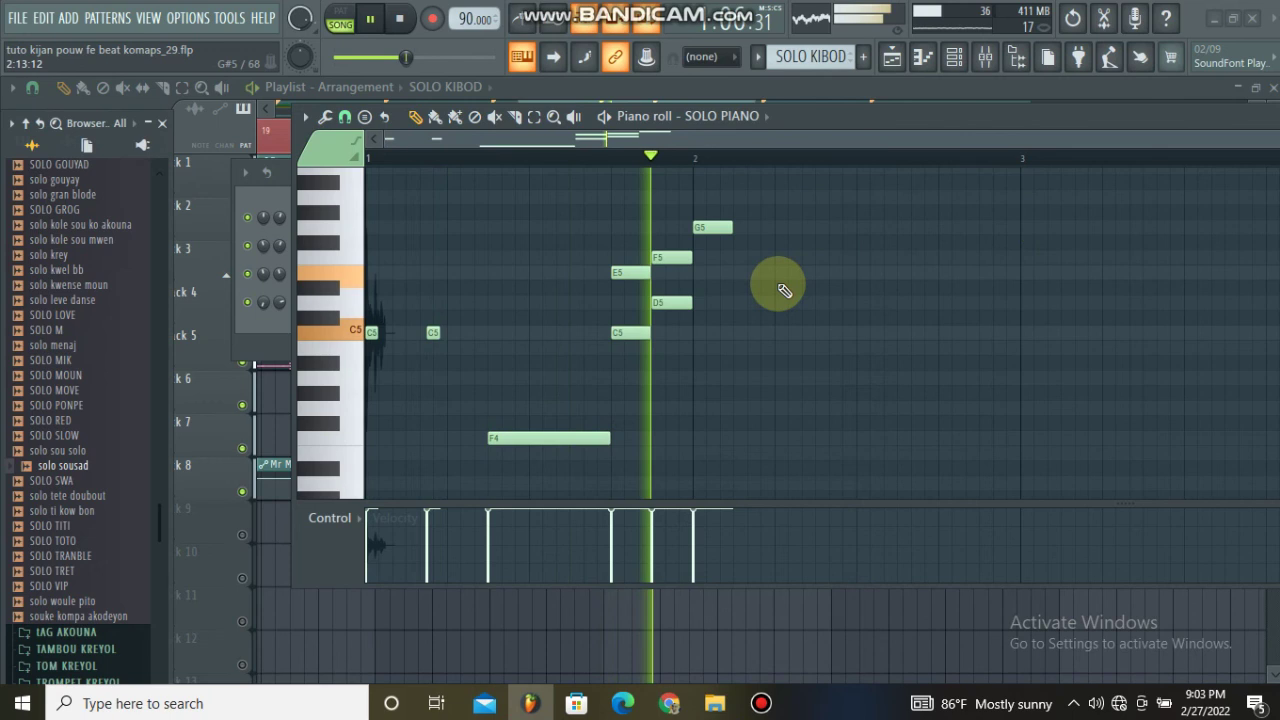
{"action": "key", "text": "space"}
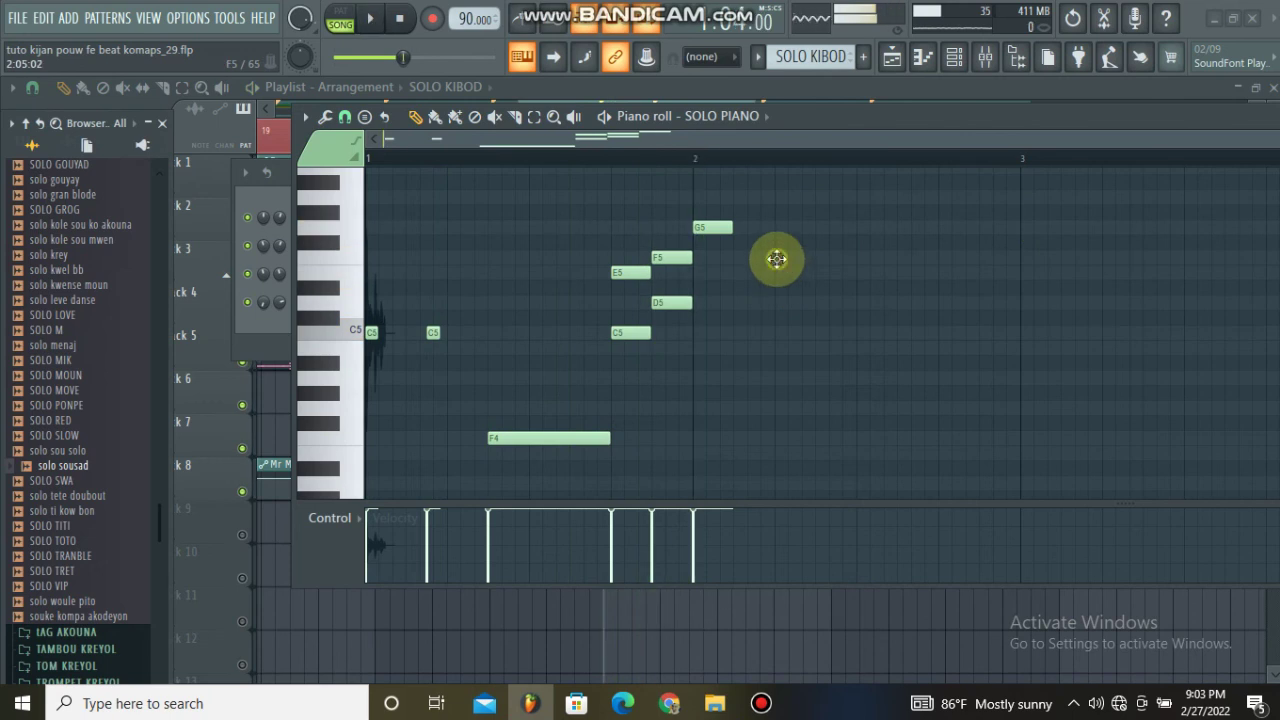
{"action": "left_click", "coordinate": [785, 257]}
{"action": "left_click", "coordinate": [790, 272]}
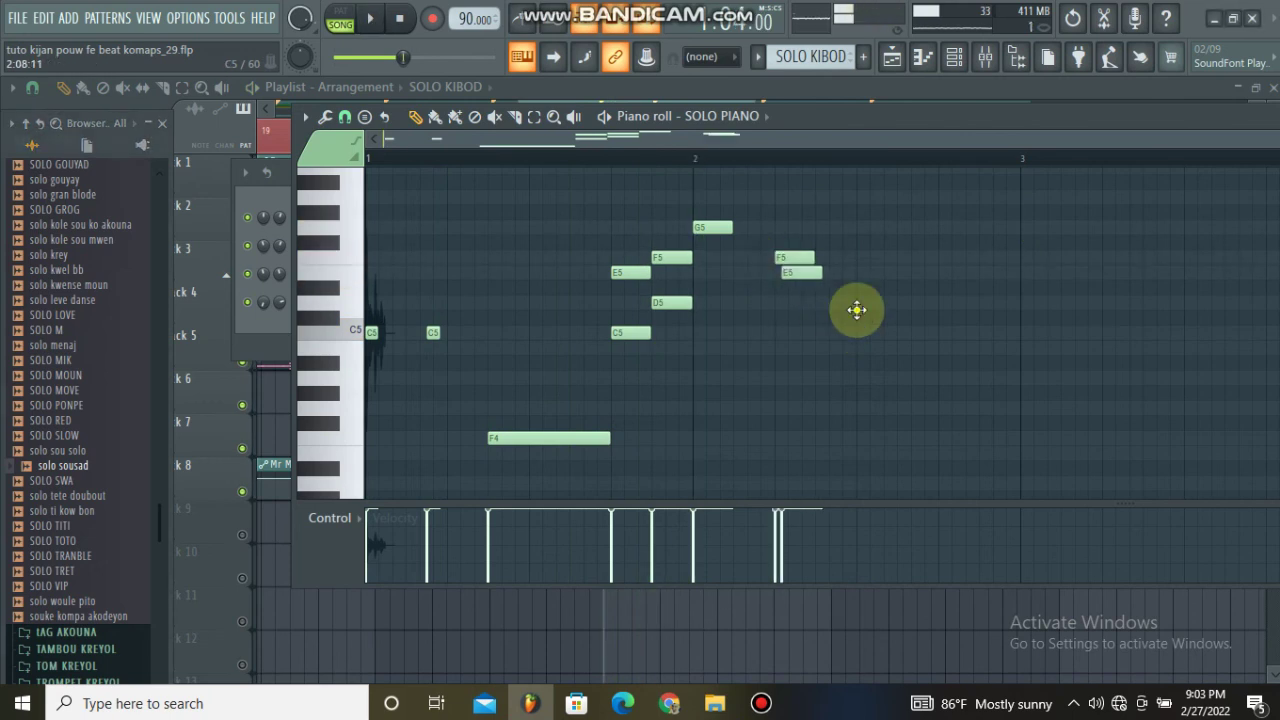
{"action": "left_click", "coordinate": [858, 303]}
{"action": "left_click_drag", "start_coordinate": [792, 278], "coordinate": [785, 278]}
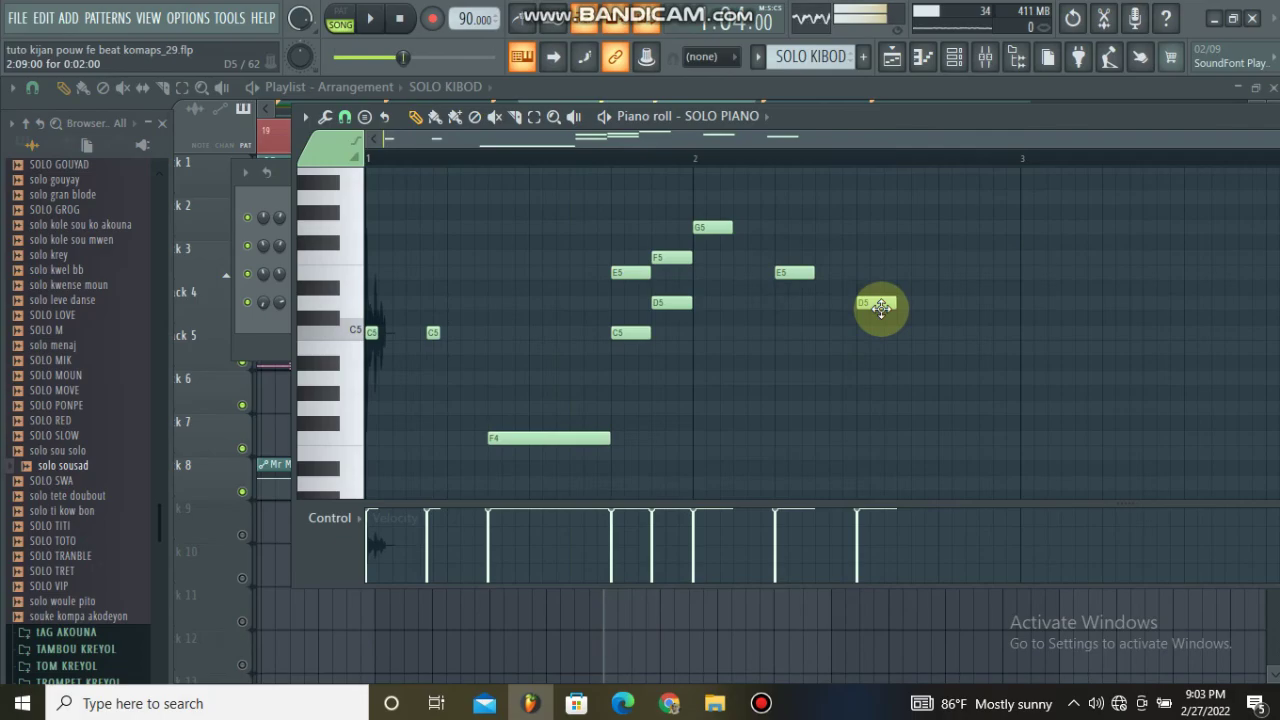
- During playback, move the D5 note in bar 2 directly after E5 and lengthen the G5 note to 0:03:08
{"action": "key", "text": "space"}
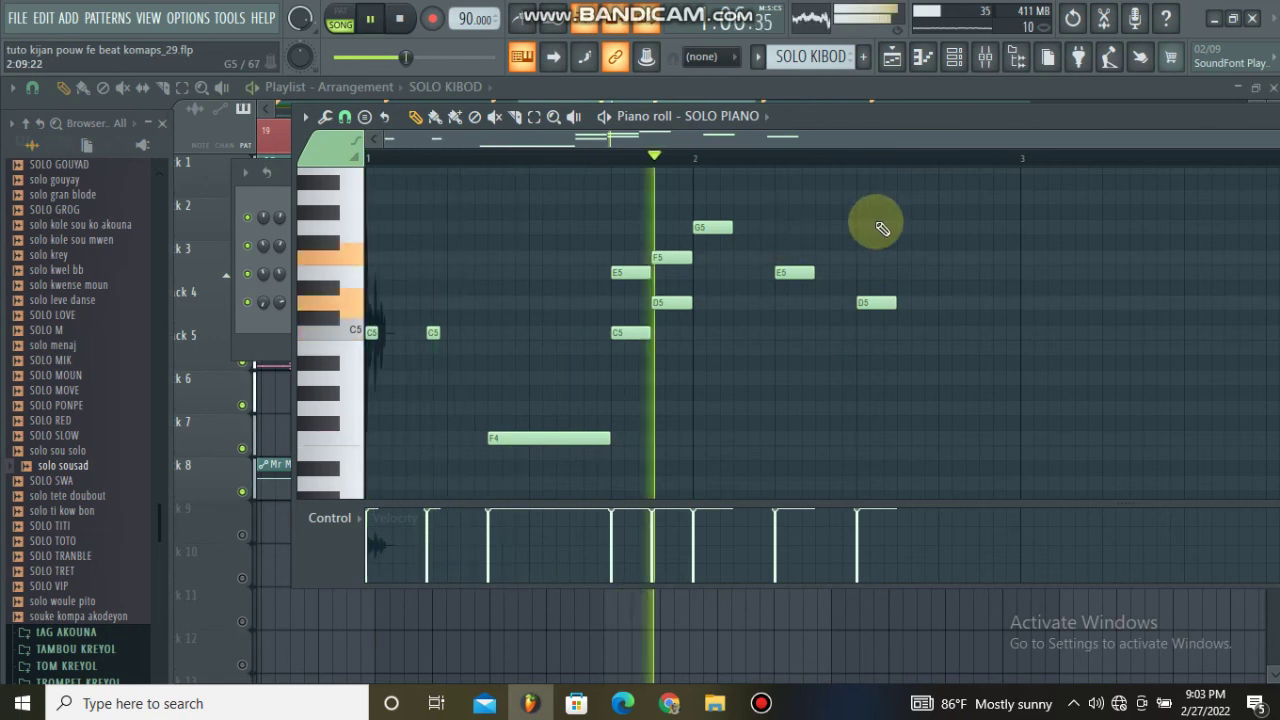
{"action": "left_click_drag", "start_coordinate": [879, 305], "coordinate": [836, 304]}
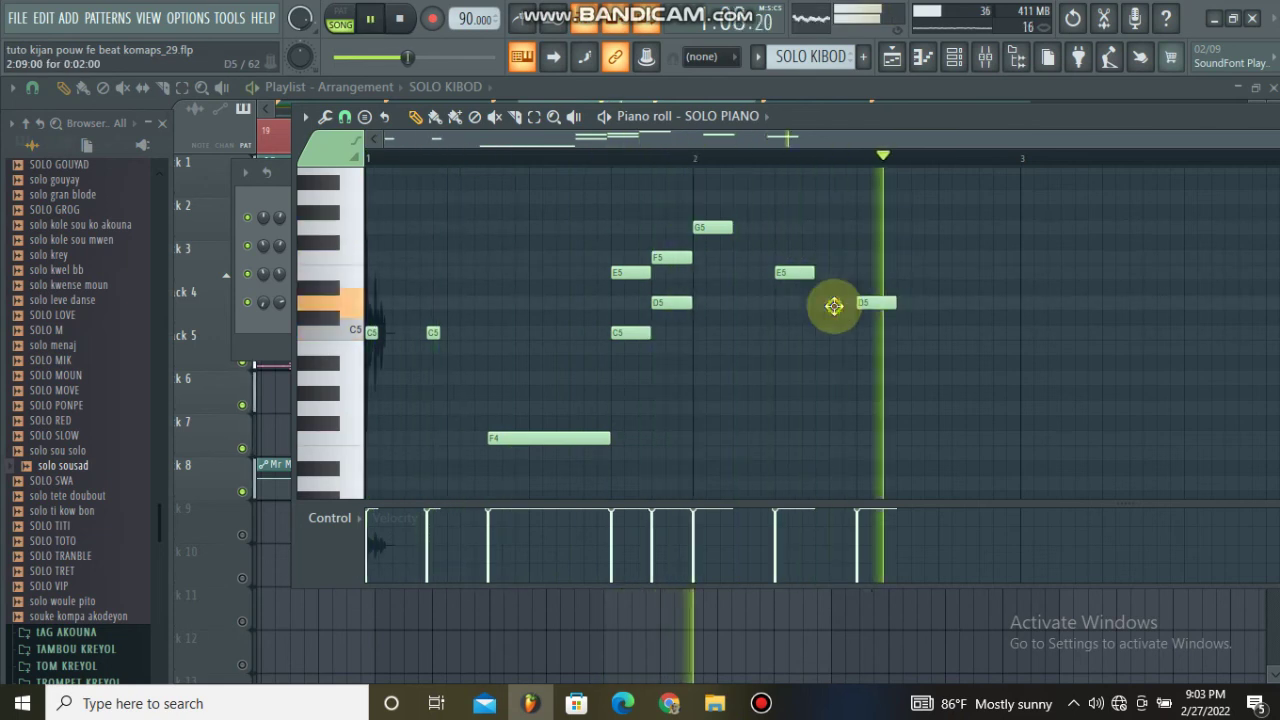
{"action": "left_click_drag", "start_coordinate": [771, 223], "coordinate": [767, 227]}
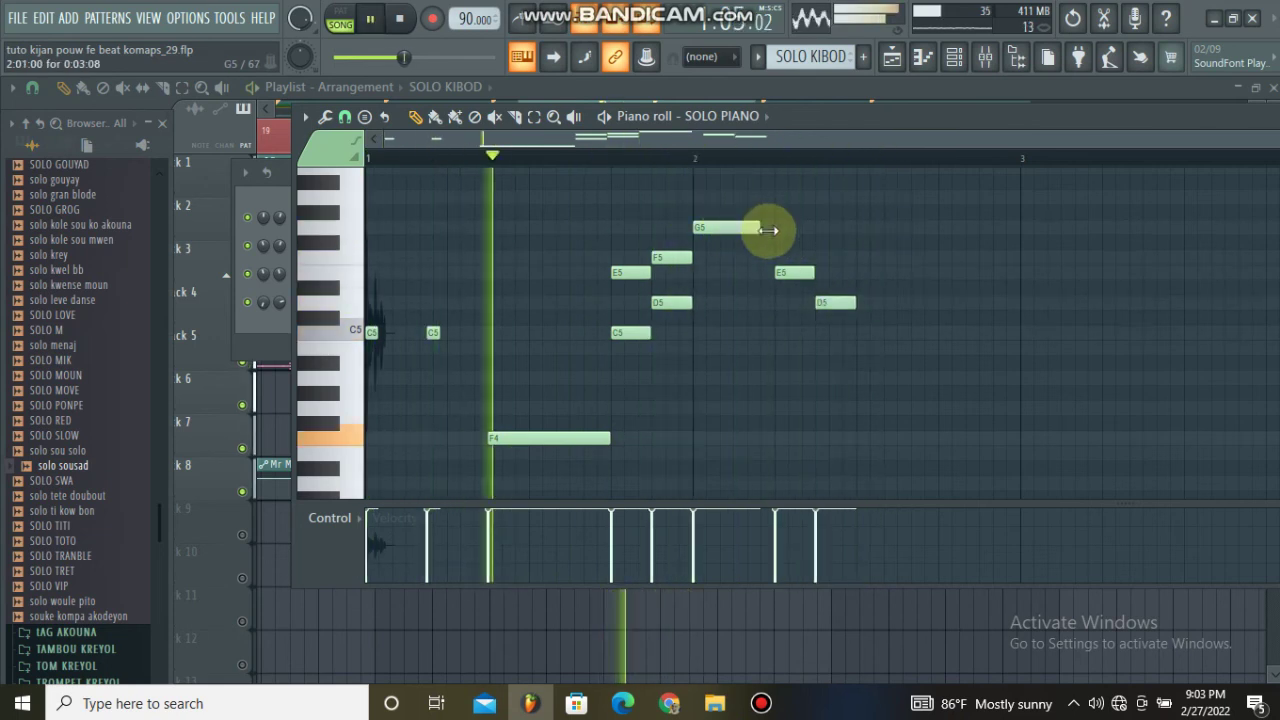